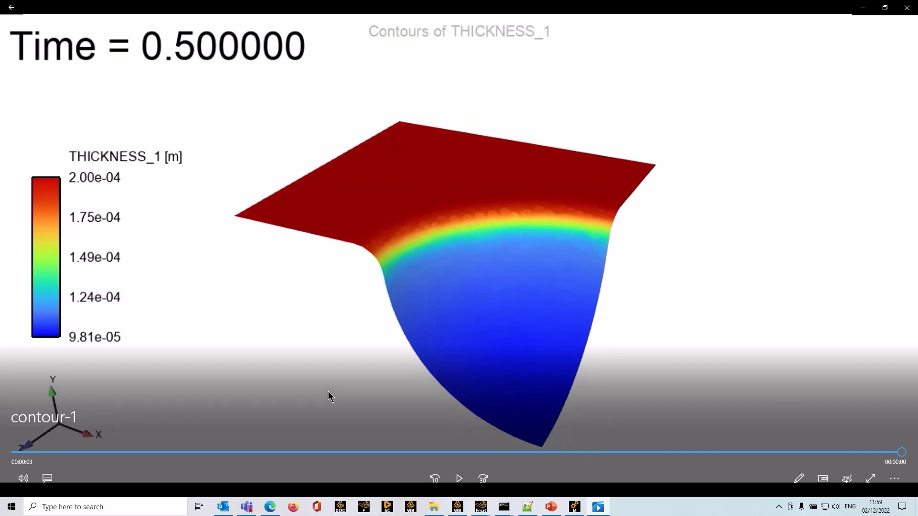
Step: Open the Fluent Launcher and compare the Meshing, Solution and Materials Processing modes
click(366, 509)
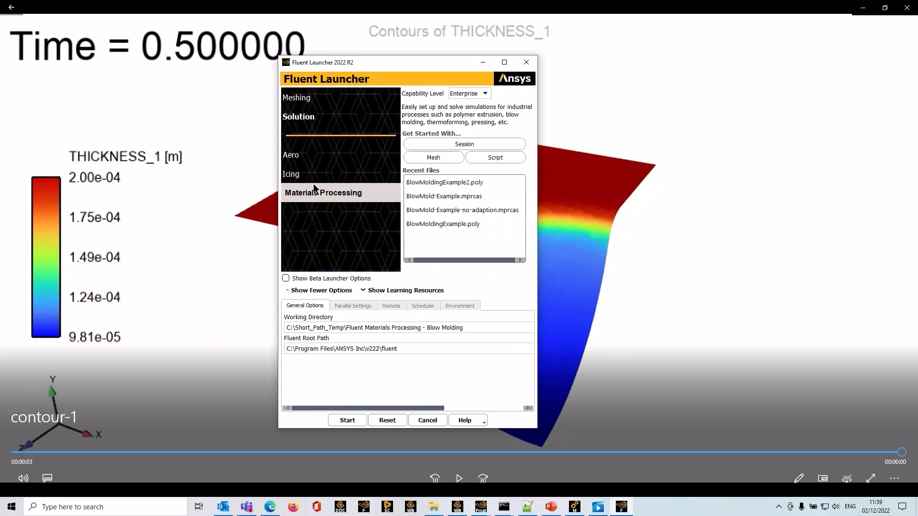
click(314, 117)
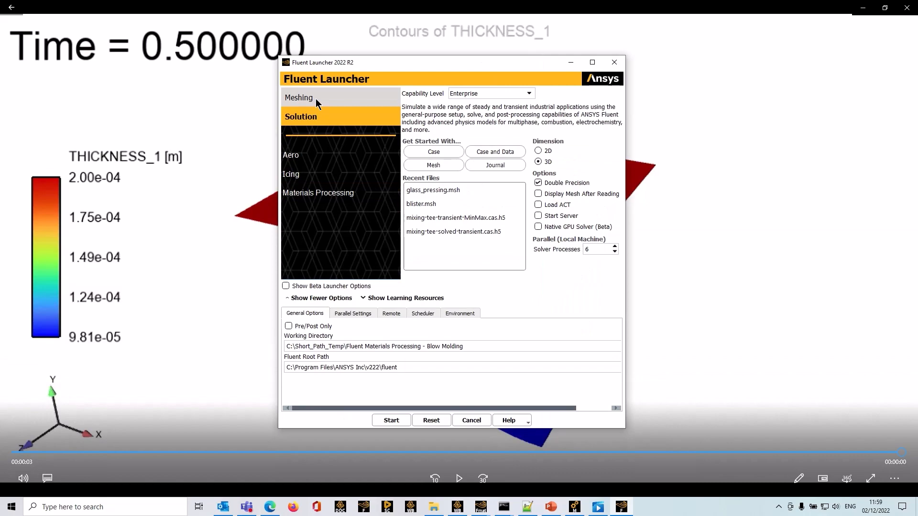
click(316, 99)
click(315, 116)
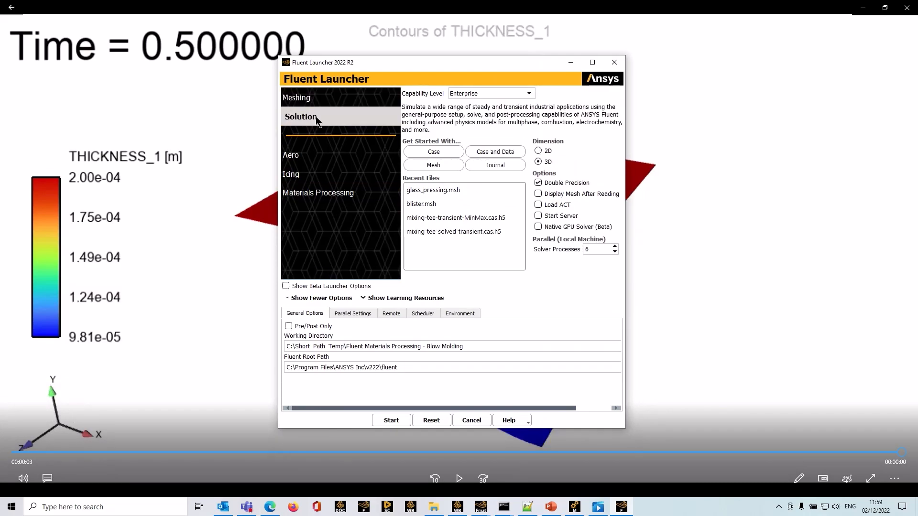
click(315, 192)
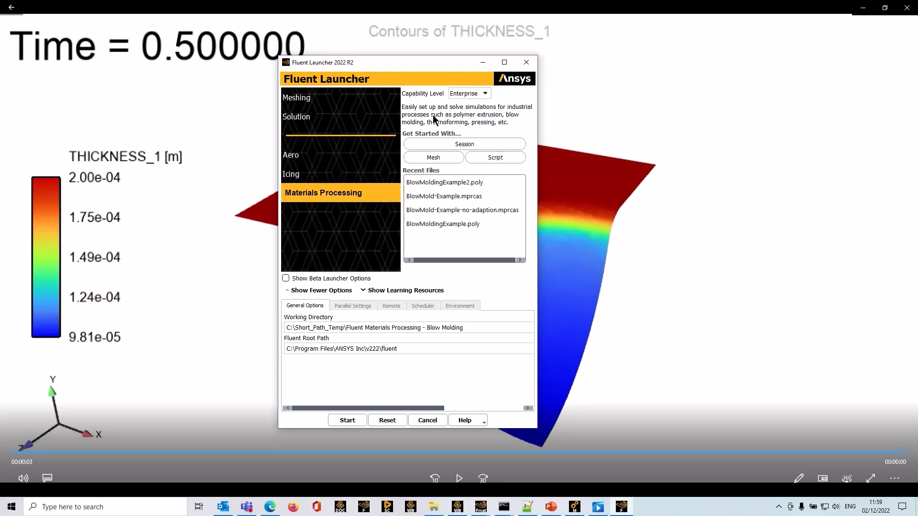
Step: Check Materials Processing under the Pro, Premium and Enterprise capability levels, ending on Enterprise, and close the launcher without starting a session
click(481, 93)
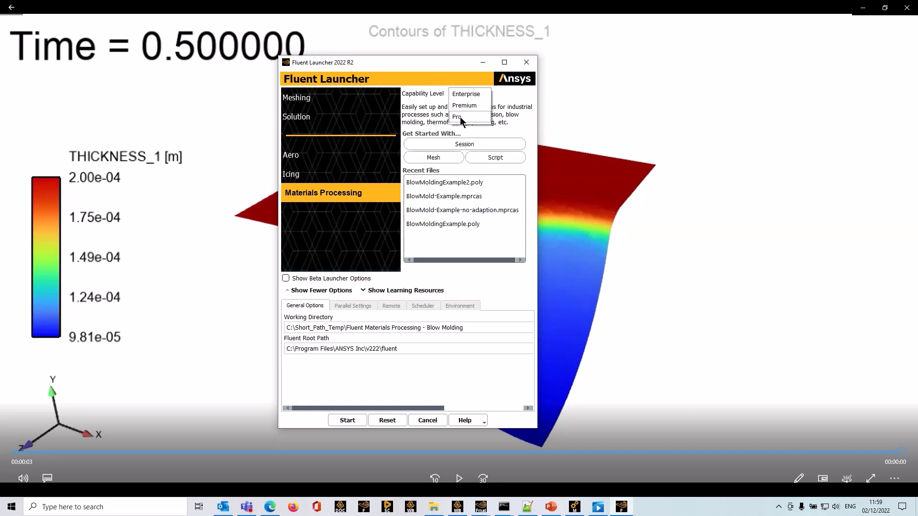
click(462, 120)
click(477, 93)
click(478, 82)
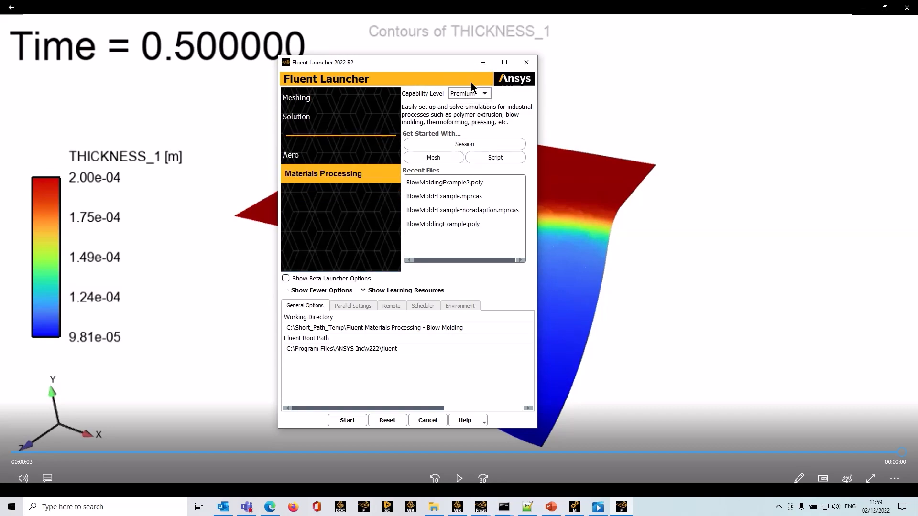
click(468, 95)
click(471, 85)
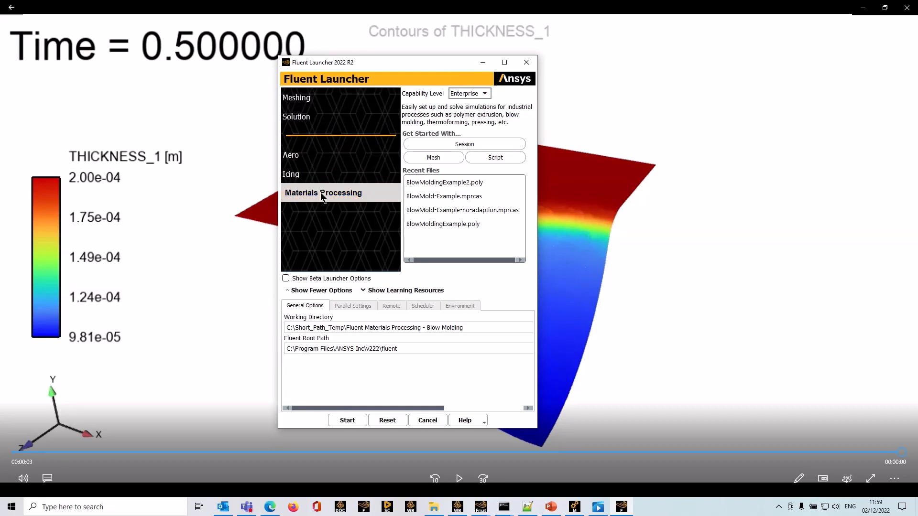
click(428, 420)
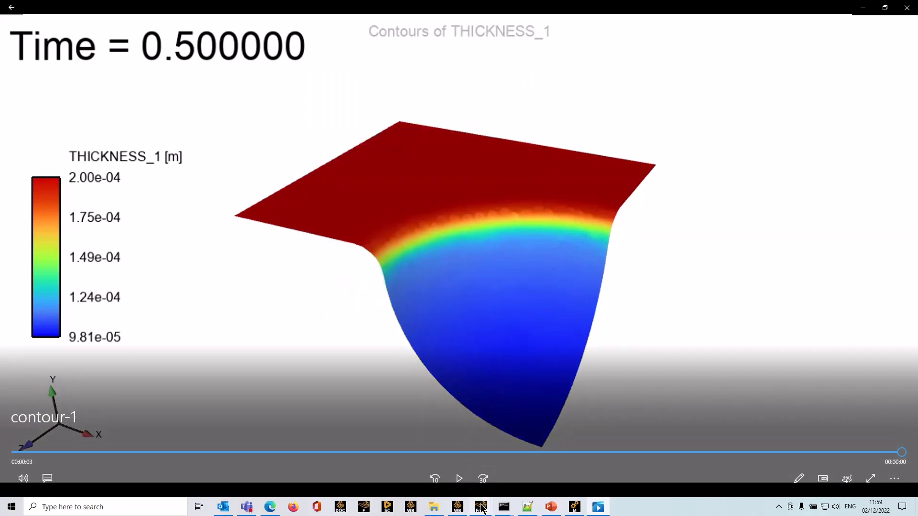
Step: Switch to Ansys Meshing and examine the flat film and the mold surfaces of the meshed model
mouse_move(481, 505)
click(529, 461)
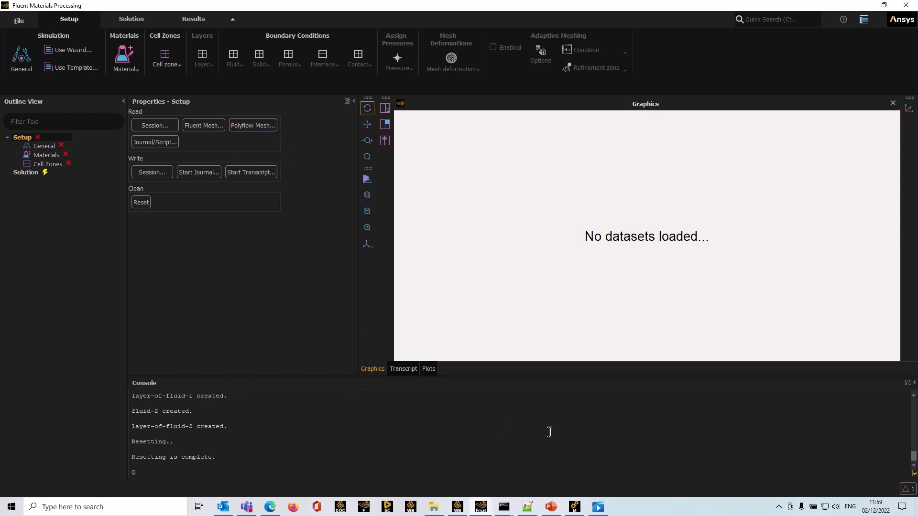
click(575, 510)
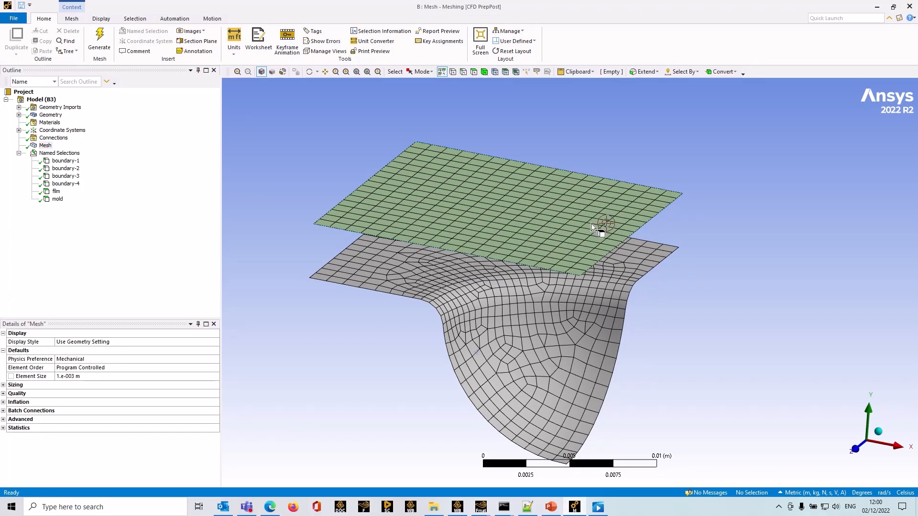
mouse_move(669, 295)
middle_down()
mouse_move(693, 282)
mouse_move(662, 304)
middle_up()
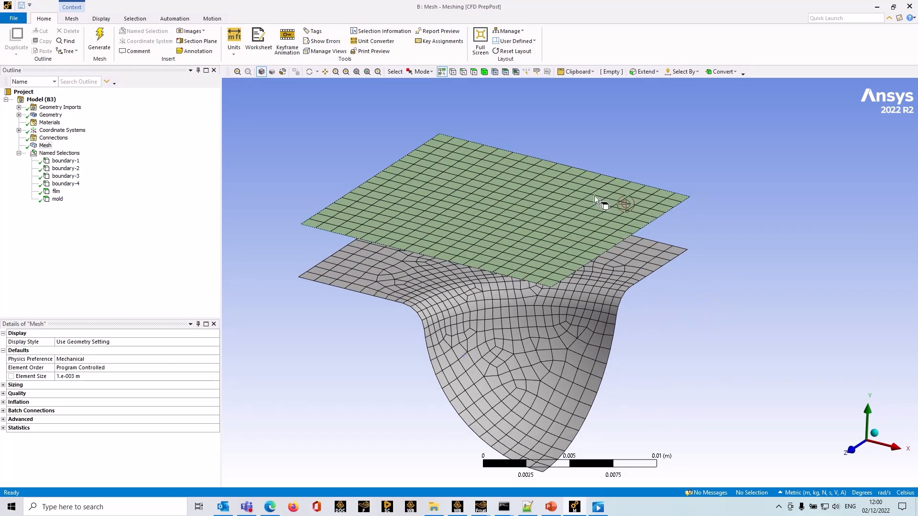
click(432, 196)
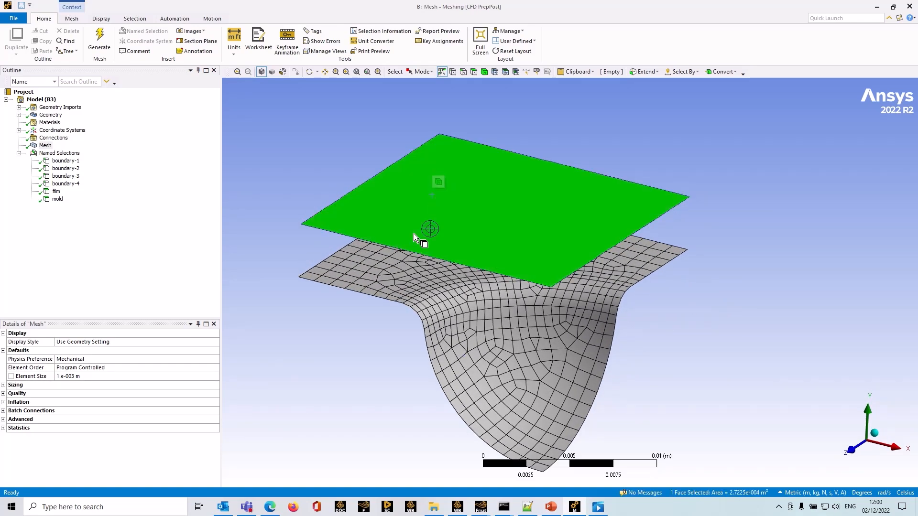
mouse_move(367, 263)
mouse_down()
mouse_move(431, 295)
mouse_move(467, 336)
mouse_up()
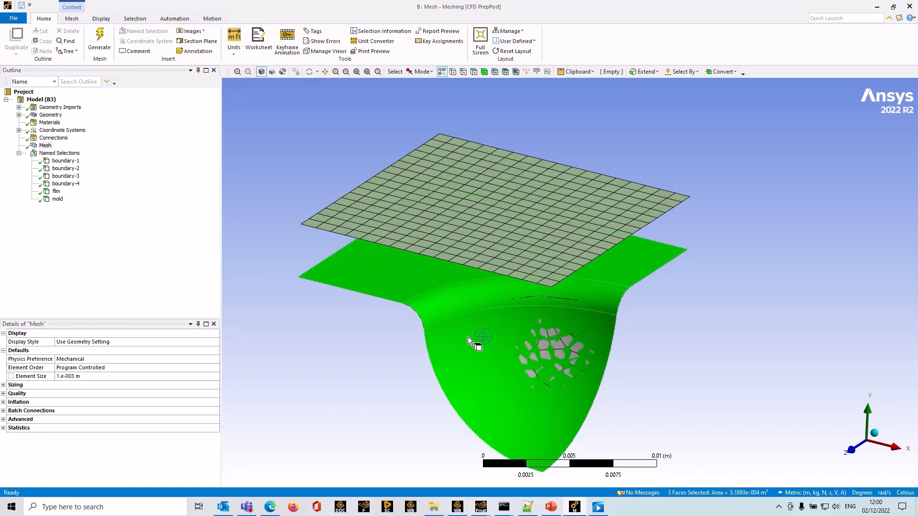
click(718, 287)
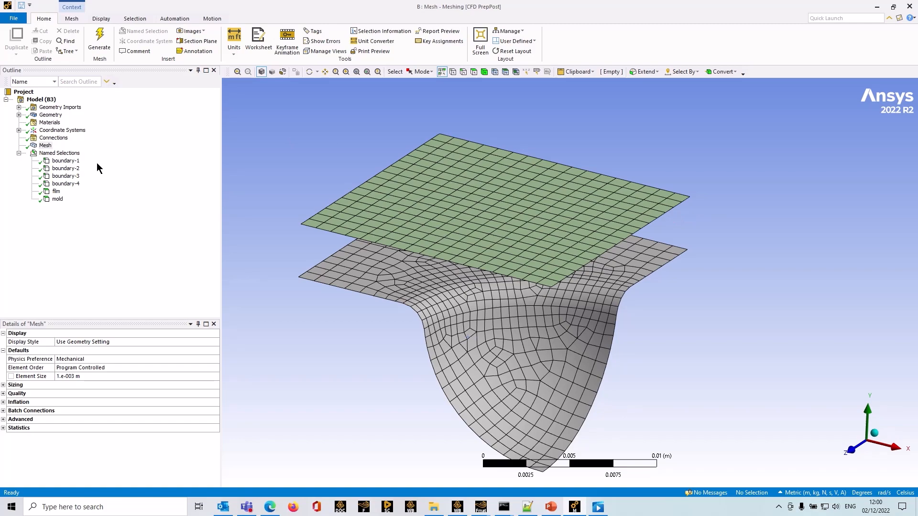
Step: Review the named selections boundary-1 to boundary-4, film and mold on the geometry, and return to the mesh display
click(65, 161)
click(65, 169)
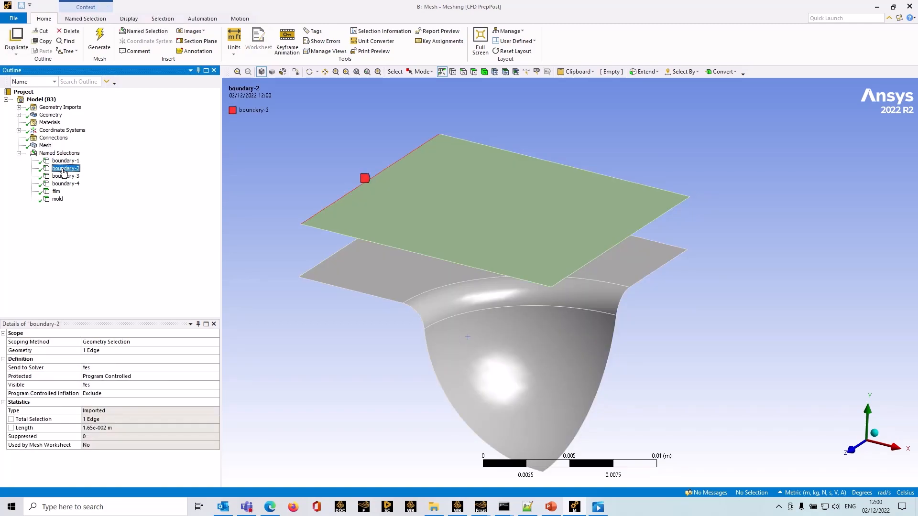
click(65, 176)
click(64, 184)
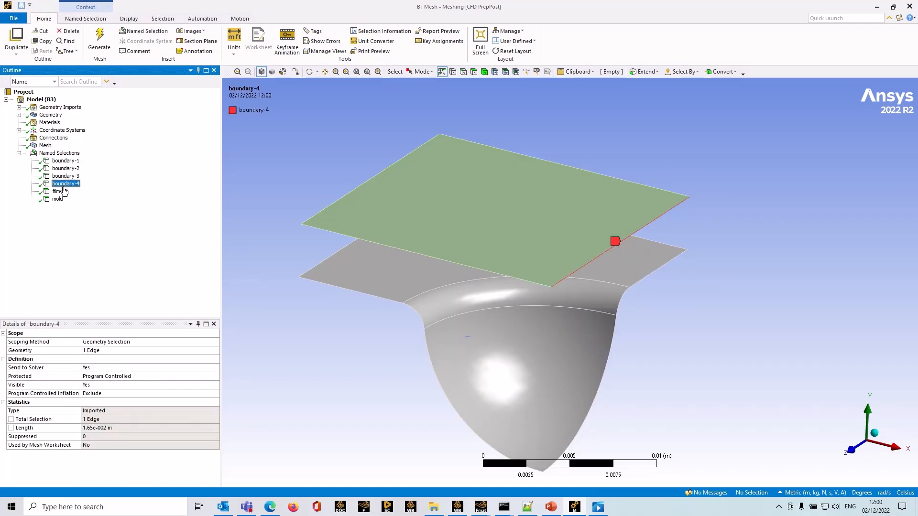
click(56, 192)
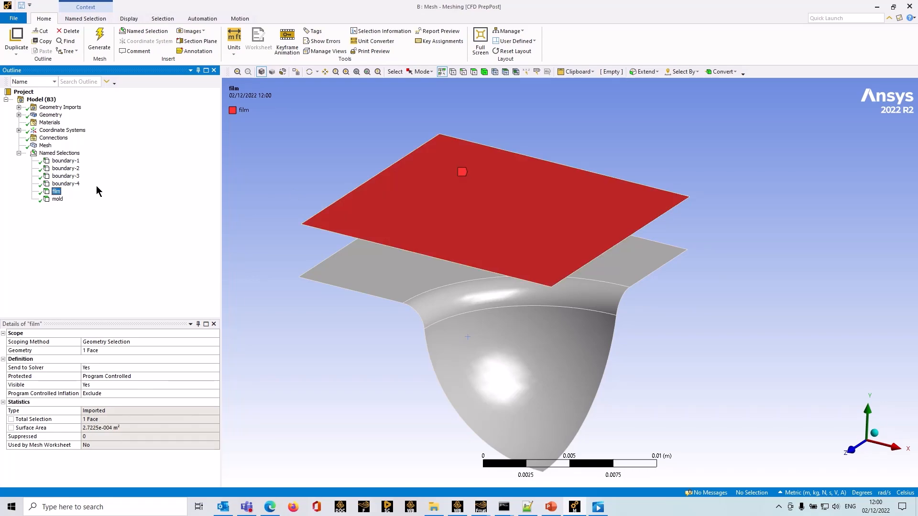
click(57, 199)
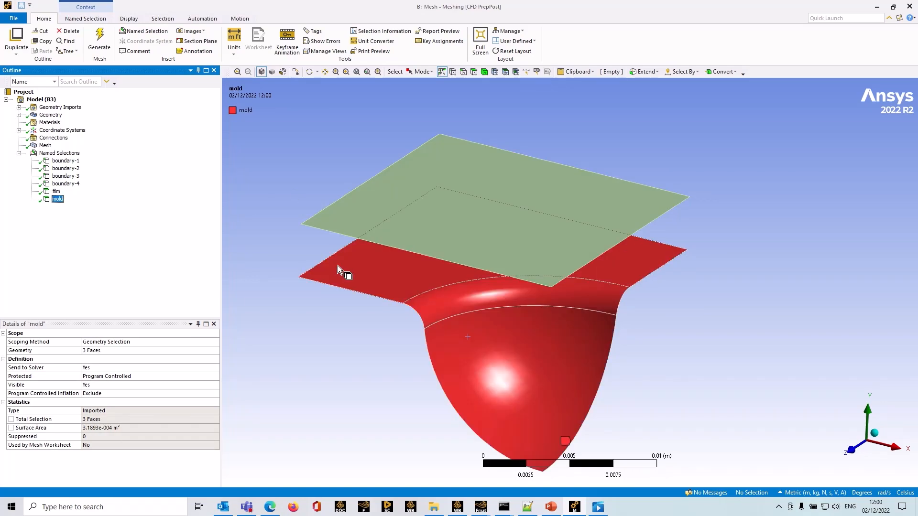
click(32, 146)
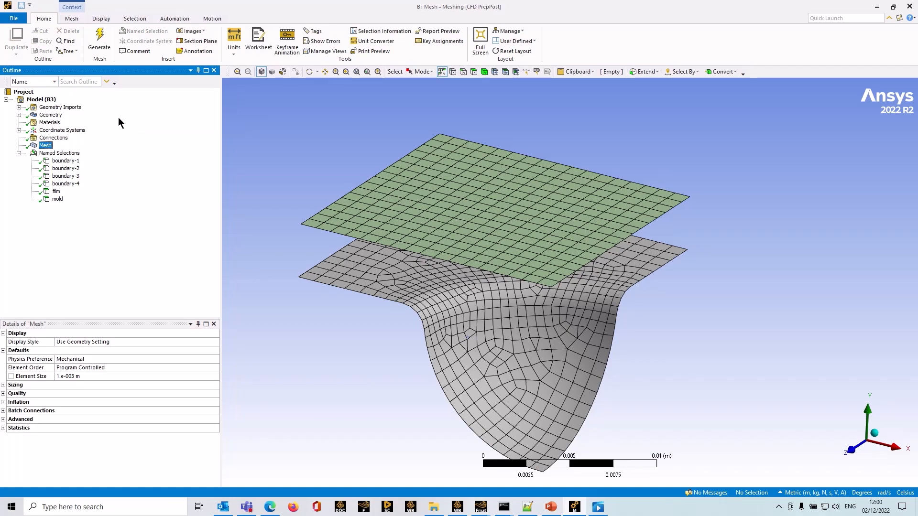
Step: Look up the mesh export option for a POLYFLOW Input File and return to the model without exporting
click(13, 19)
click(21, 215)
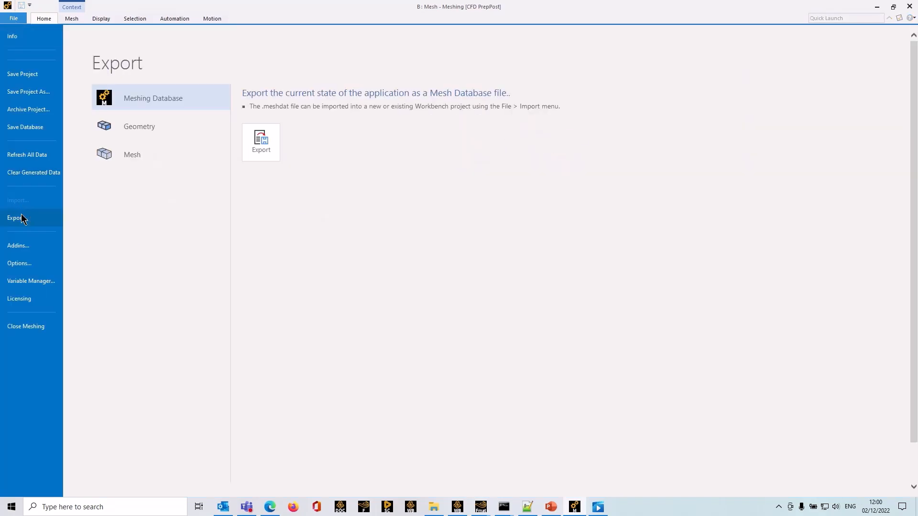
click(162, 161)
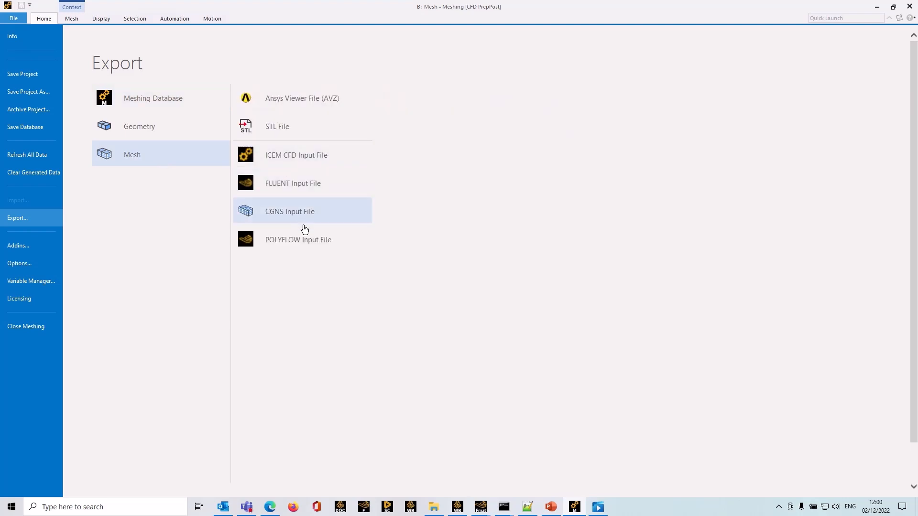
click(307, 243)
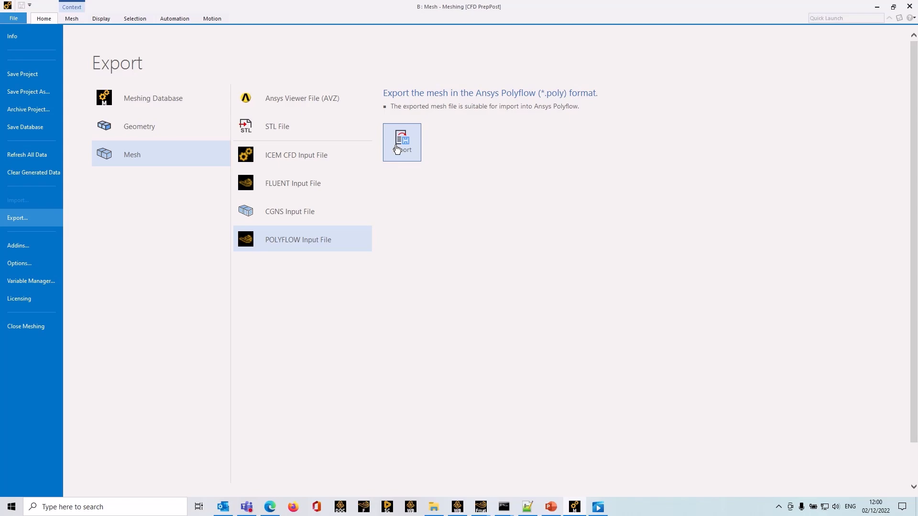
click(42, 19)
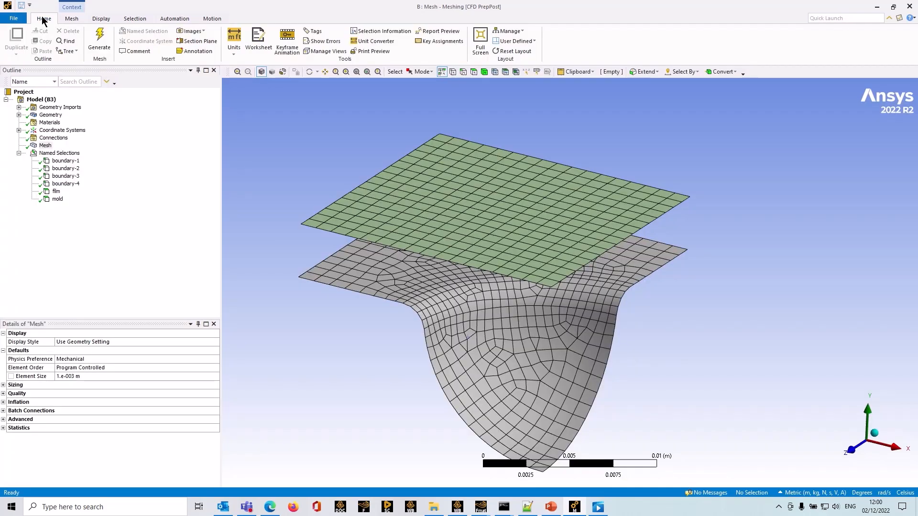
Step: Switch to Fluent Materials Processing and read in the Polyflow mesh containing the film and mold
mouse_move(480, 507)
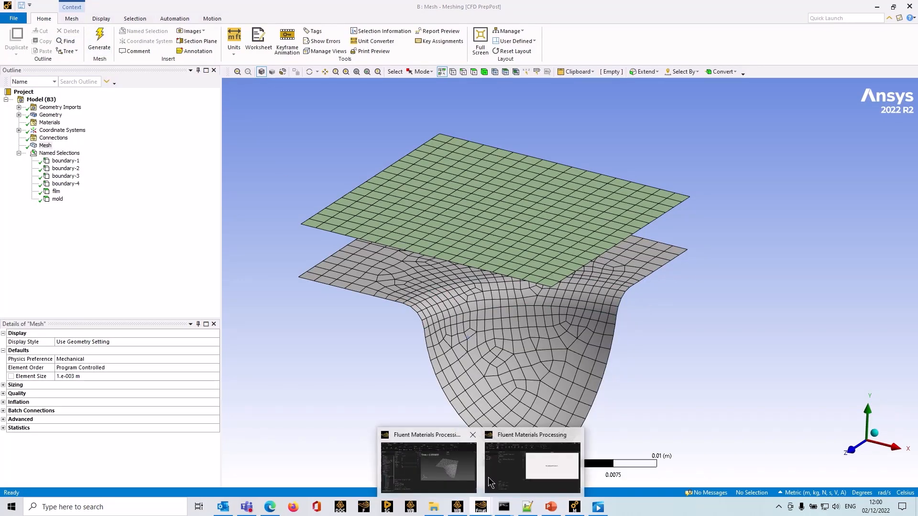
click(564, 463)
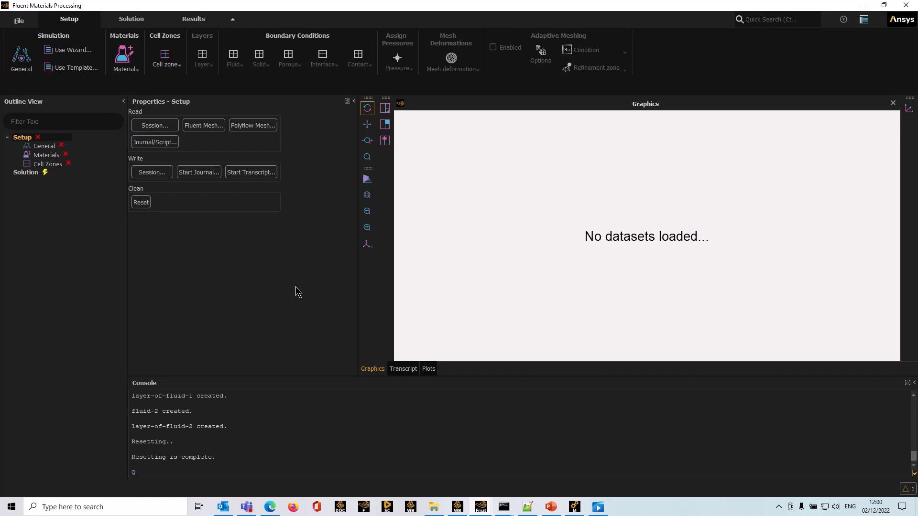
click(265, 126)
click(453, 261)
click(597, 308)
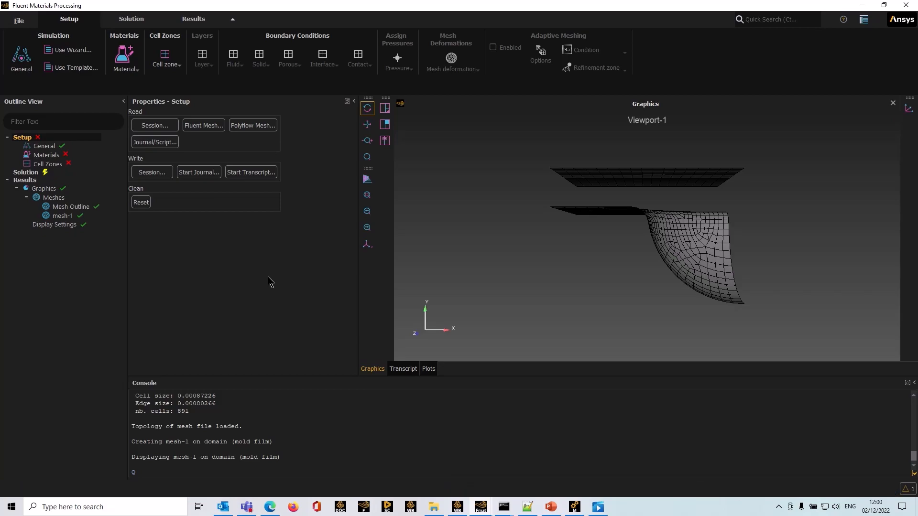
drag(826, 238, 700, 279)
scroll(172, 435, up, 1)
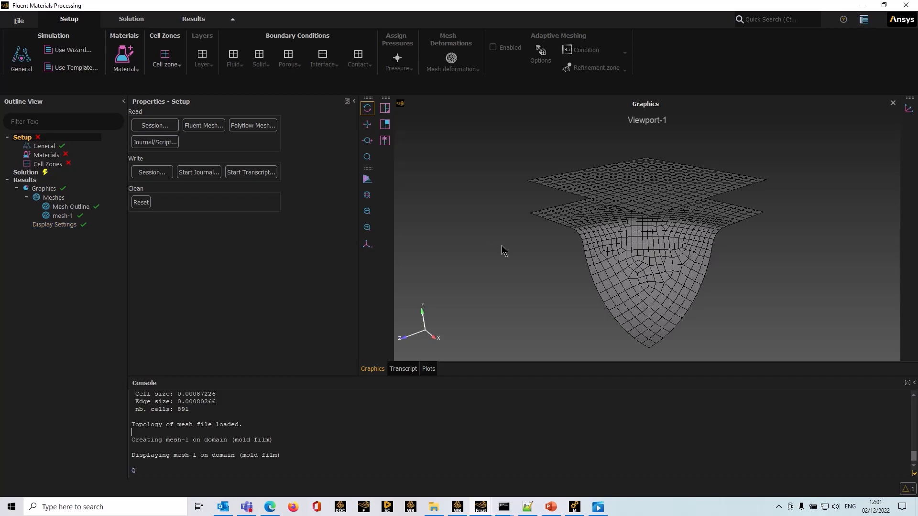
Step: Start a simulation template and set its type to Blow Molding / Thermoforming
click(81, 70)
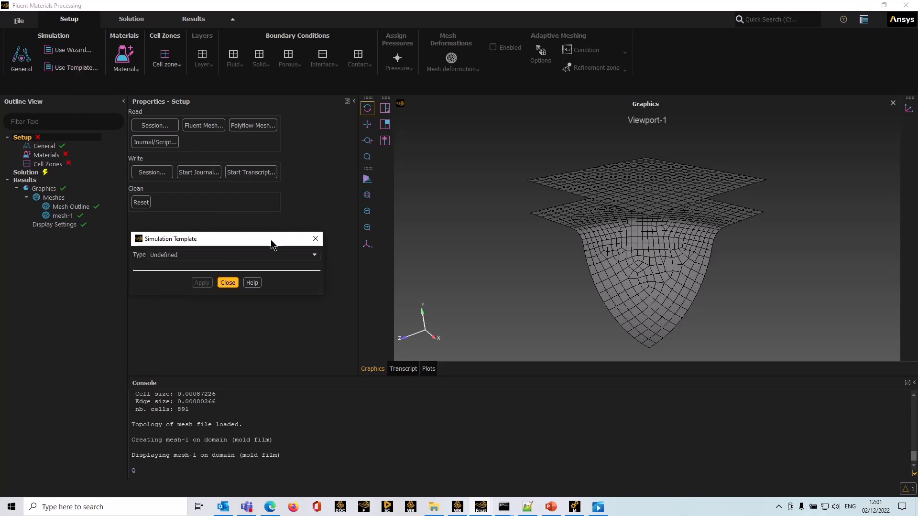
drag(271, 241, 271, 227)
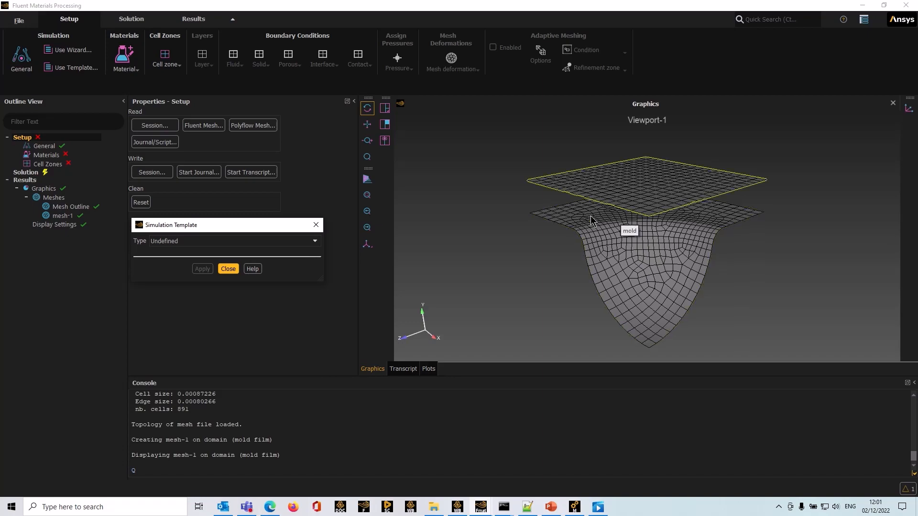
click(315, 242)
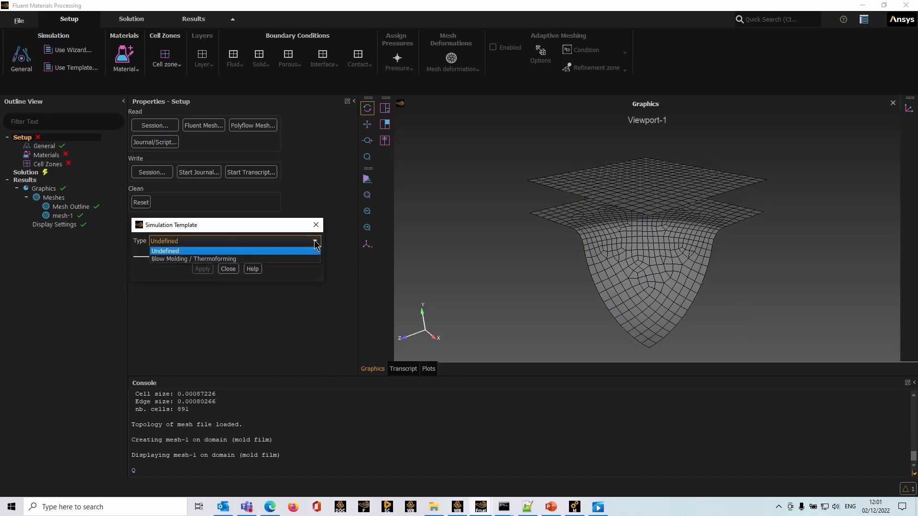
click(171, 259)
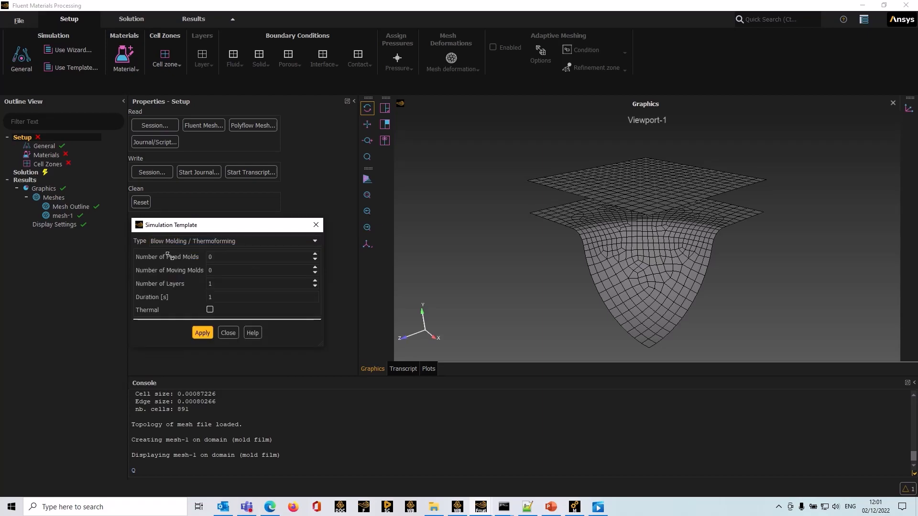
Step: Set the template's number of moving molds to 1 and the number of layers to 2
click(234, 256)
click(239, 269)
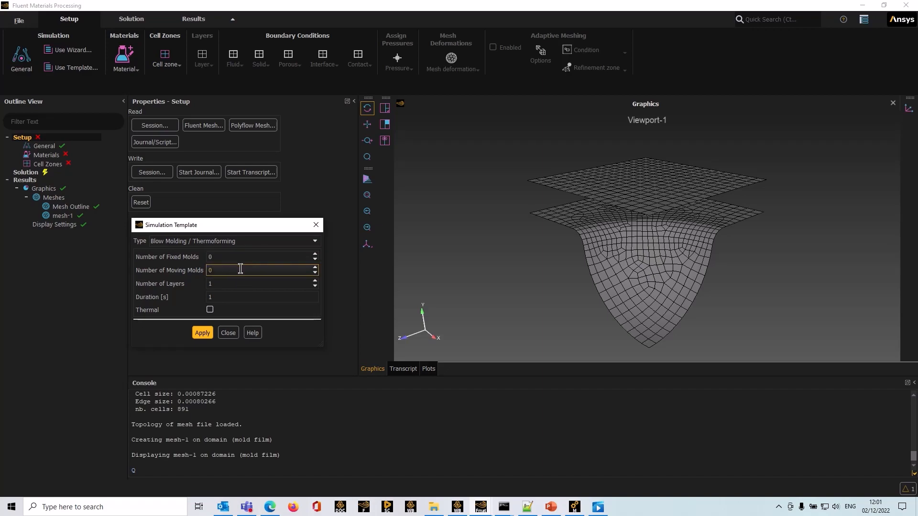
click(242, 281)
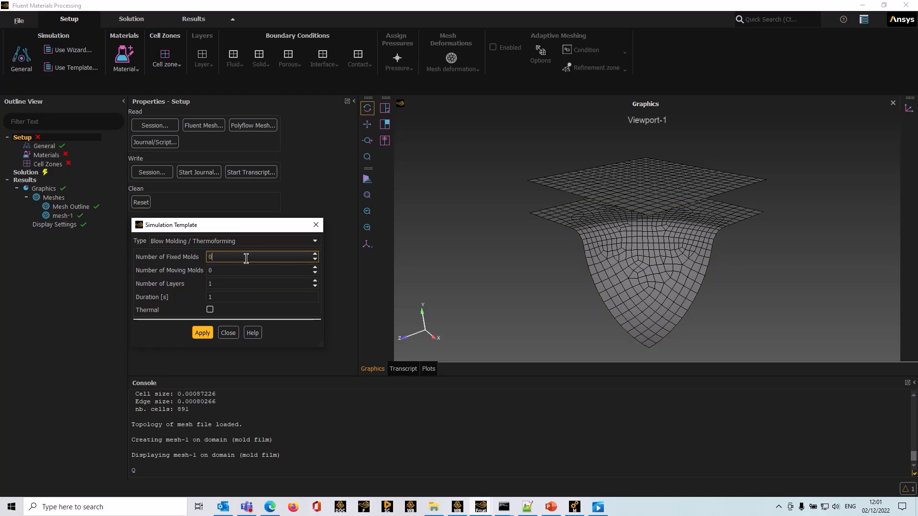
click(315, 268)
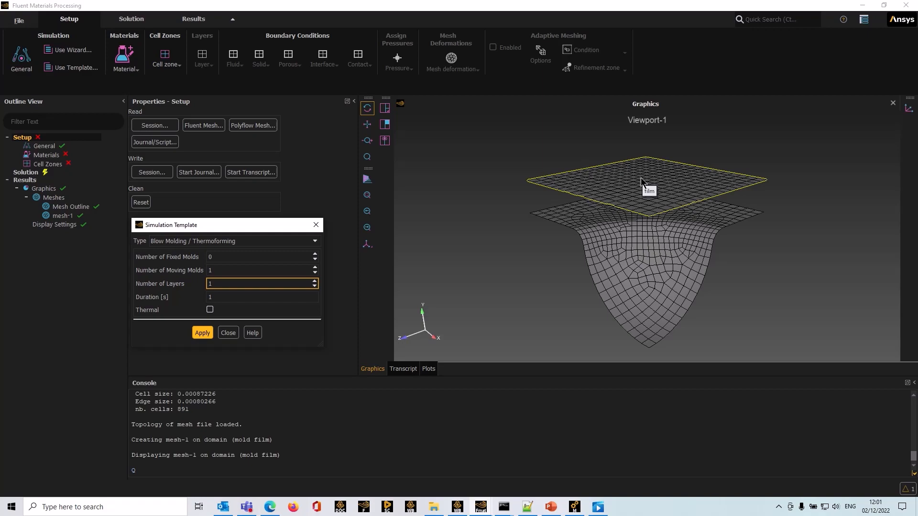
click(314, 282)
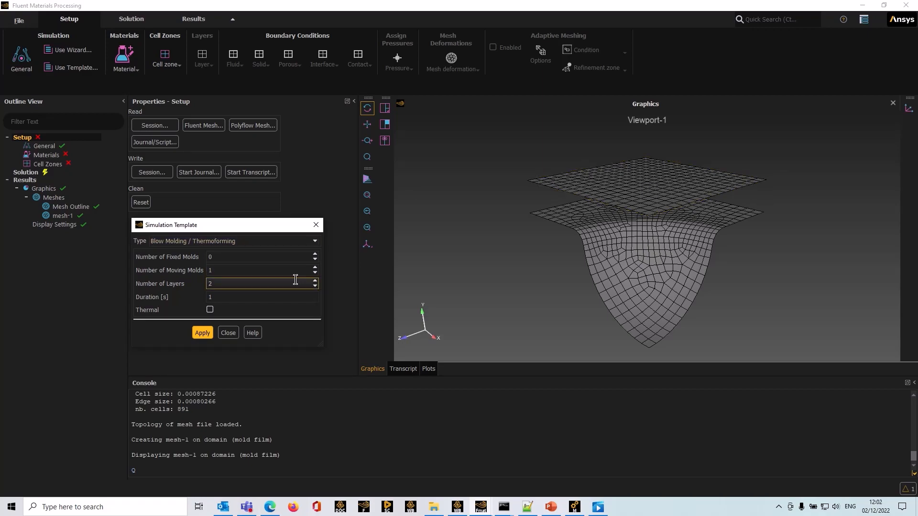
Step: Set the template's duration to 0.5 s, apply the template, and check the duration in the general settings
text(0.5)
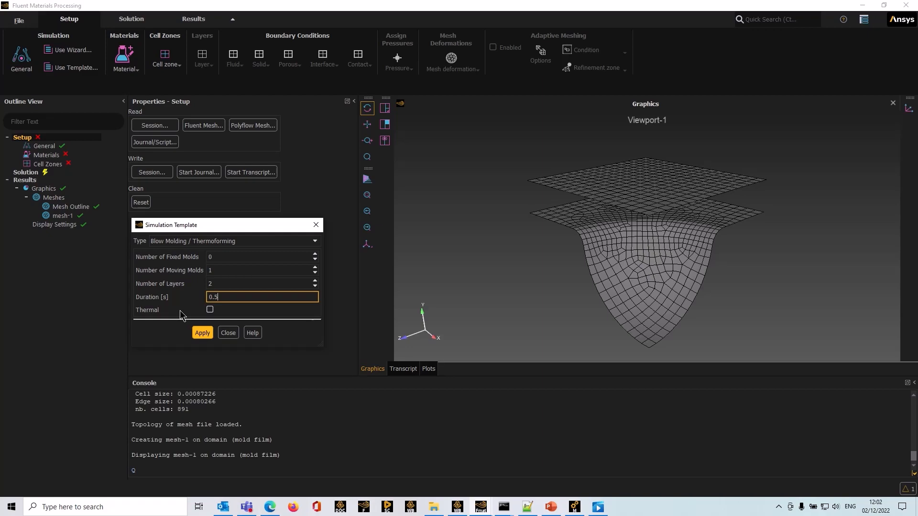
click(203, 333)
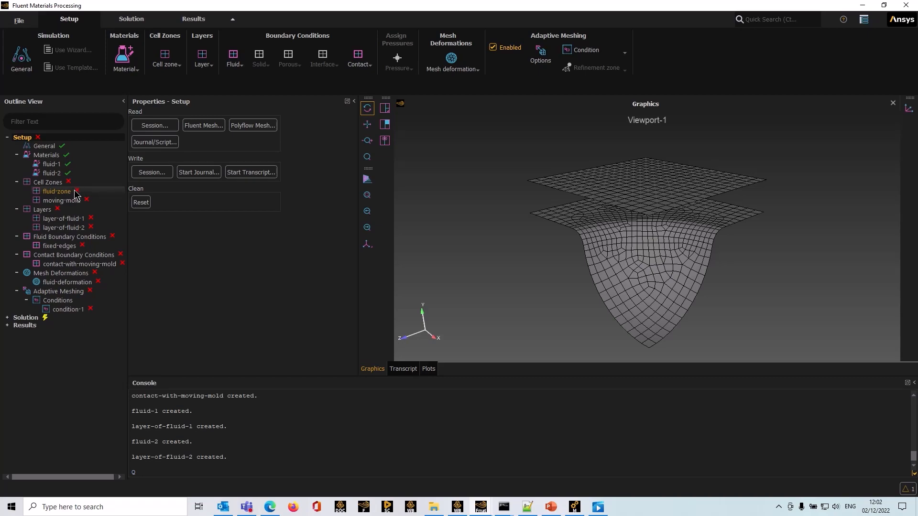
click(47, 148)
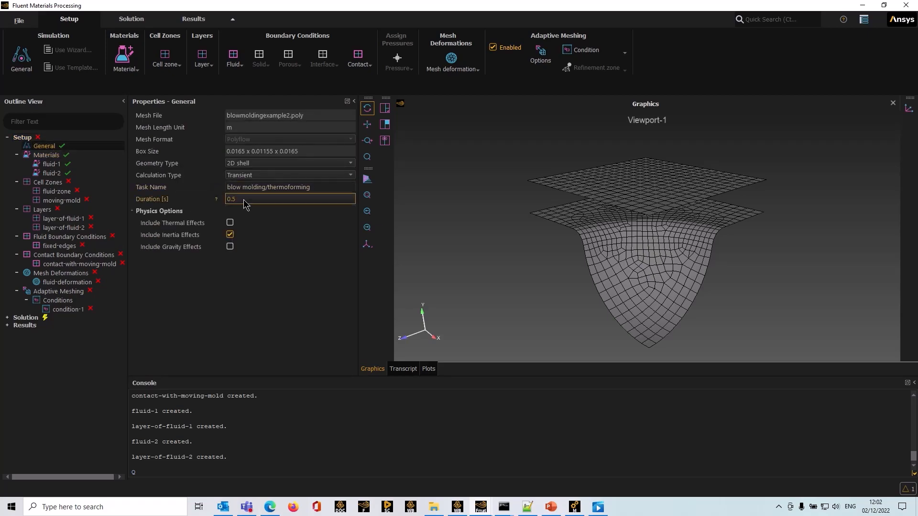
click(273, 200)
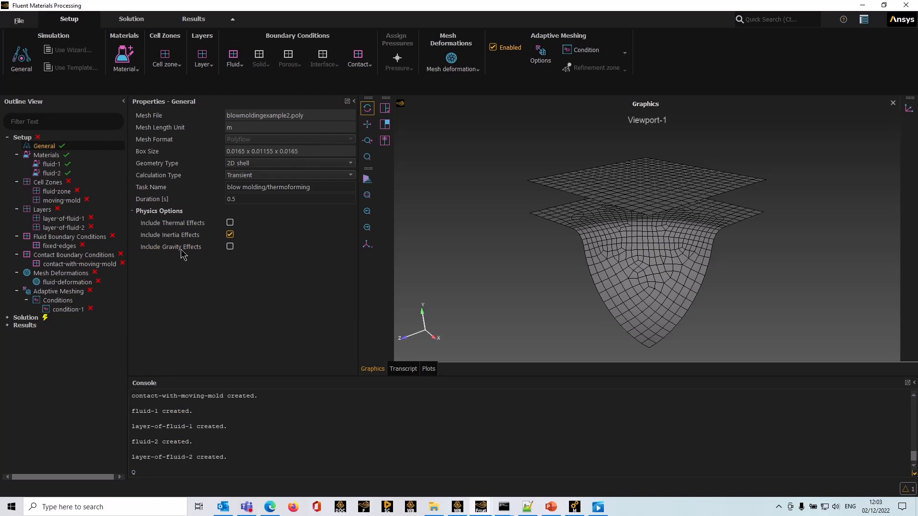
Step: Examine the fluid-1 material, viewing its viscosity law and then all of its properties
click(38, 156)
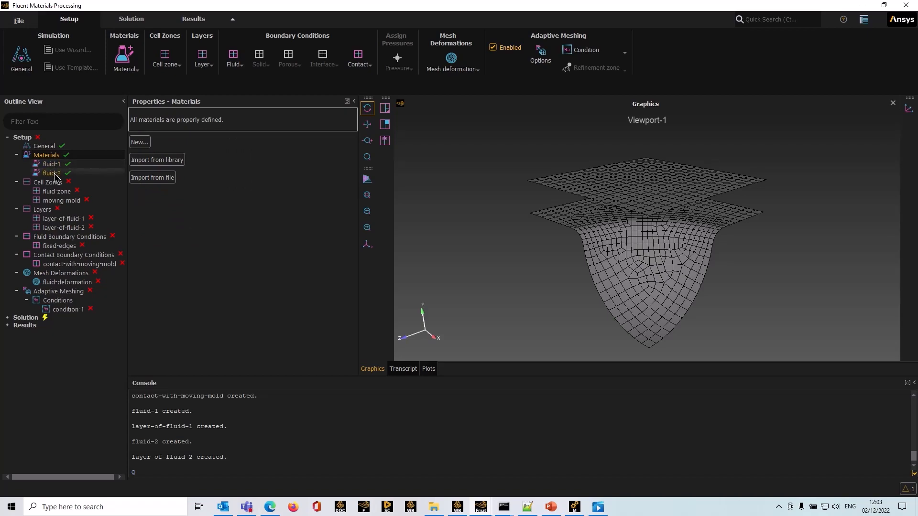
click(54, 164)
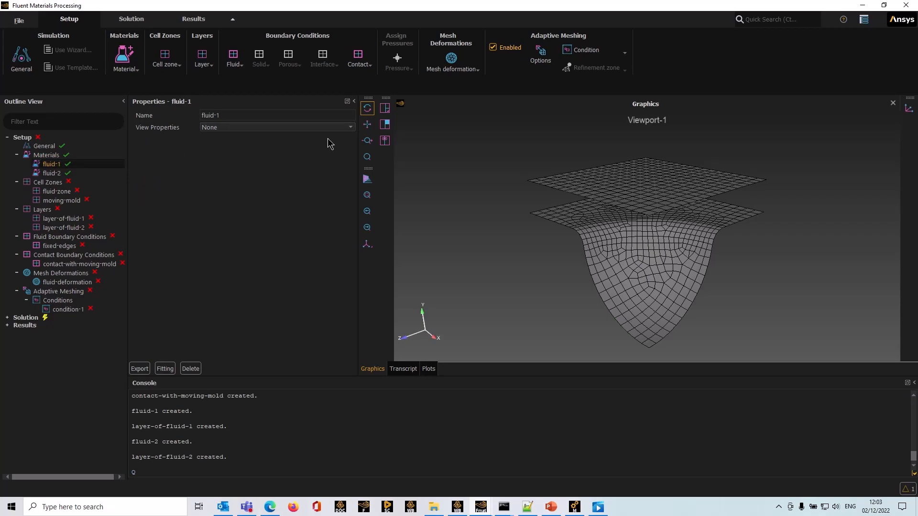
click(344, 130)
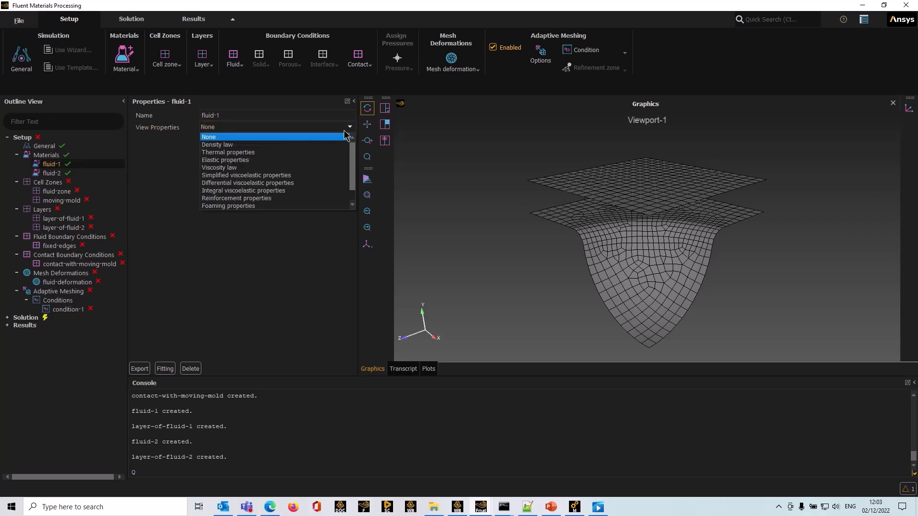
click(239, 170)
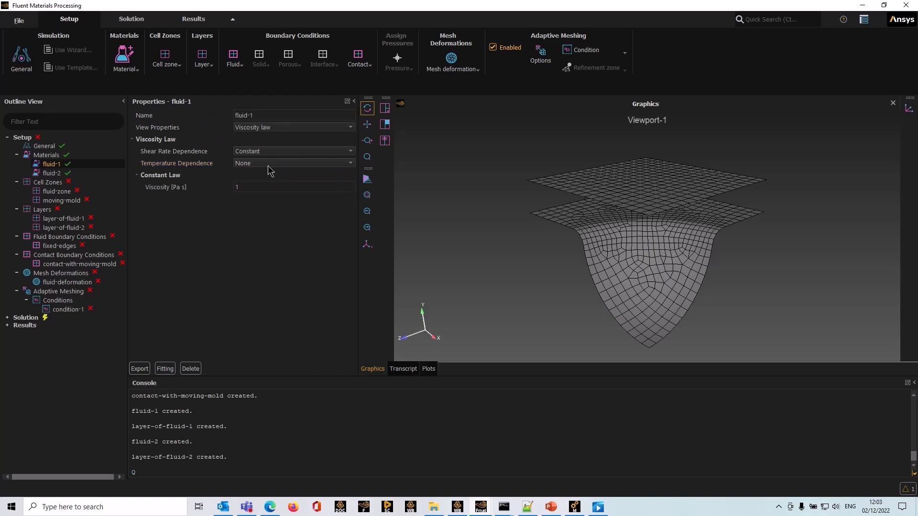
click(349, 132)
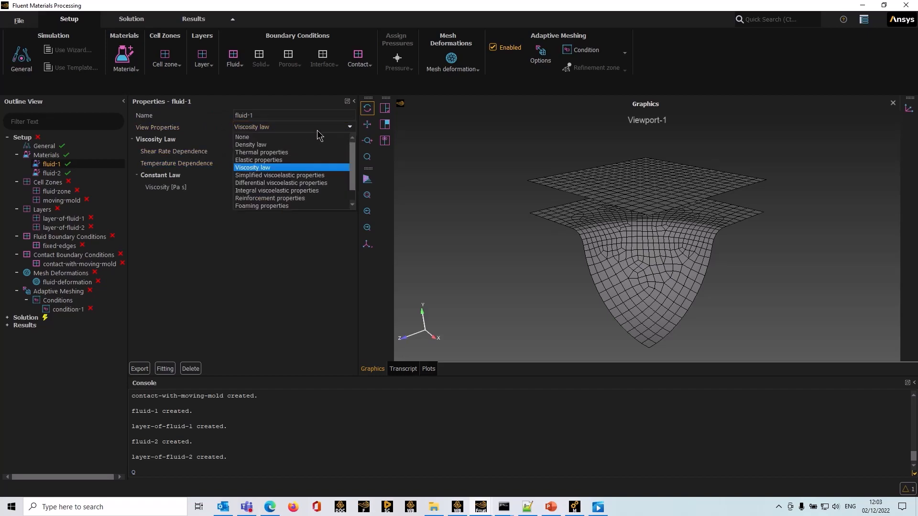
scroll(247, 187, down, 2)
click(246, 206)
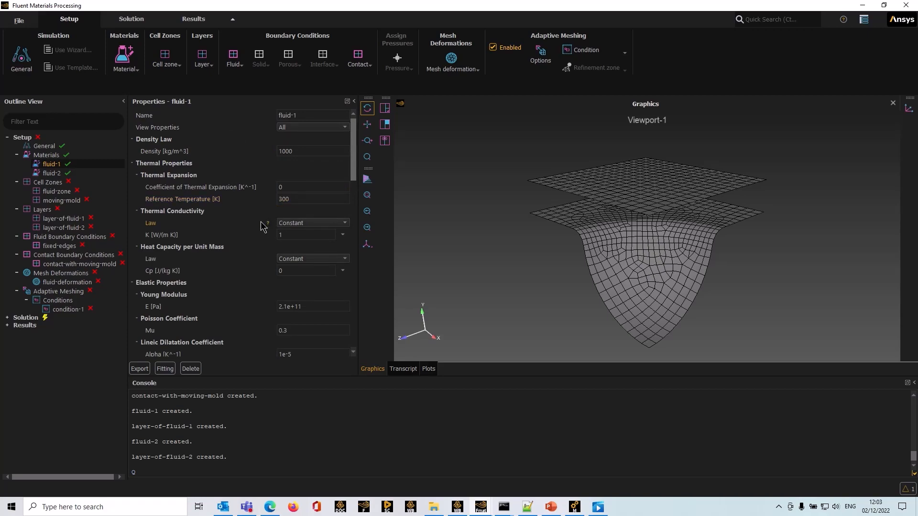
Step: Import the material BlowMolding_HDPE_isothermal_463K from the library's Blow molding family
click(56, 157)
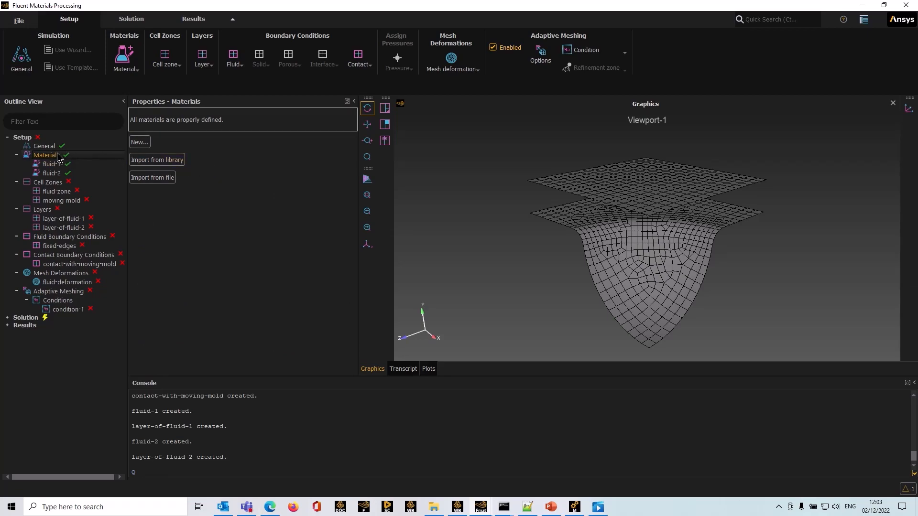
click(168, 160)
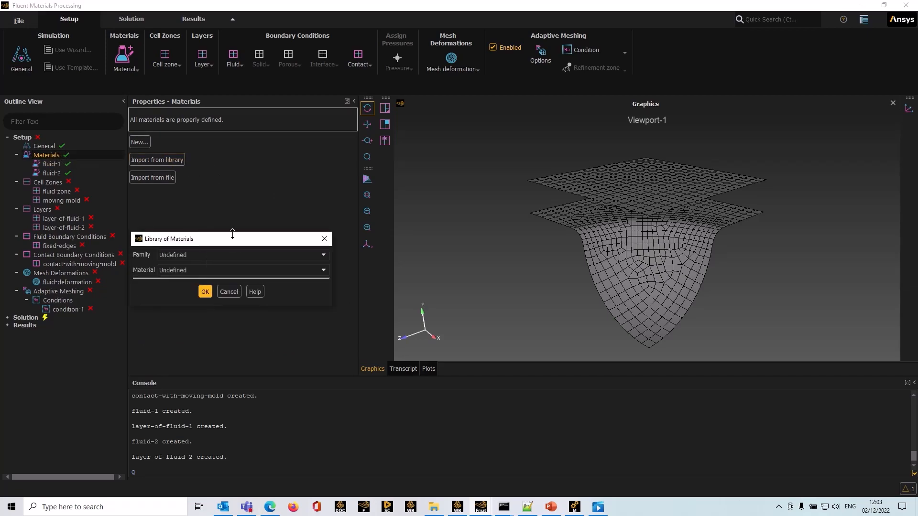
click(232, 231)
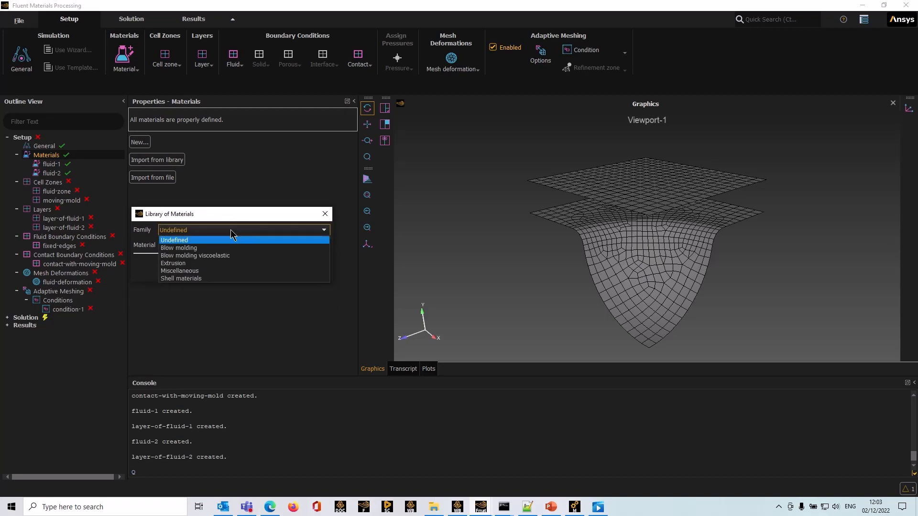
click(184, 249)
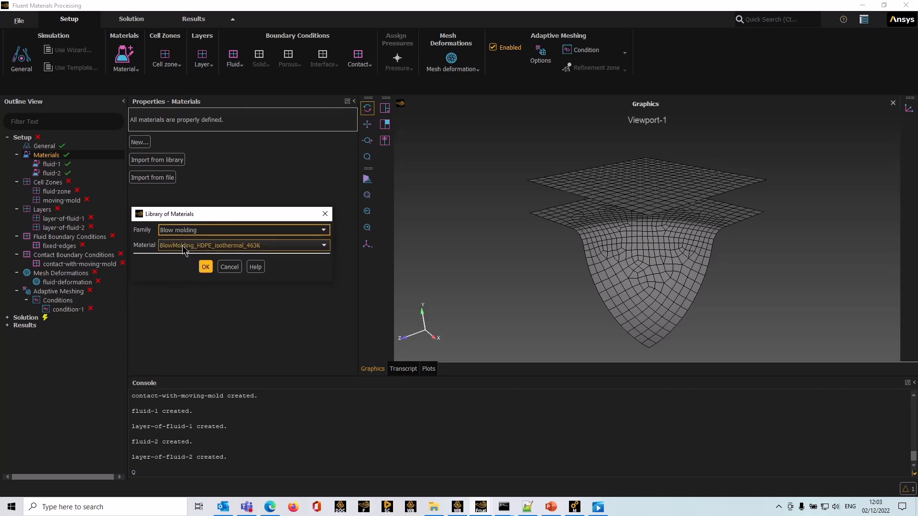
click(279, 251)
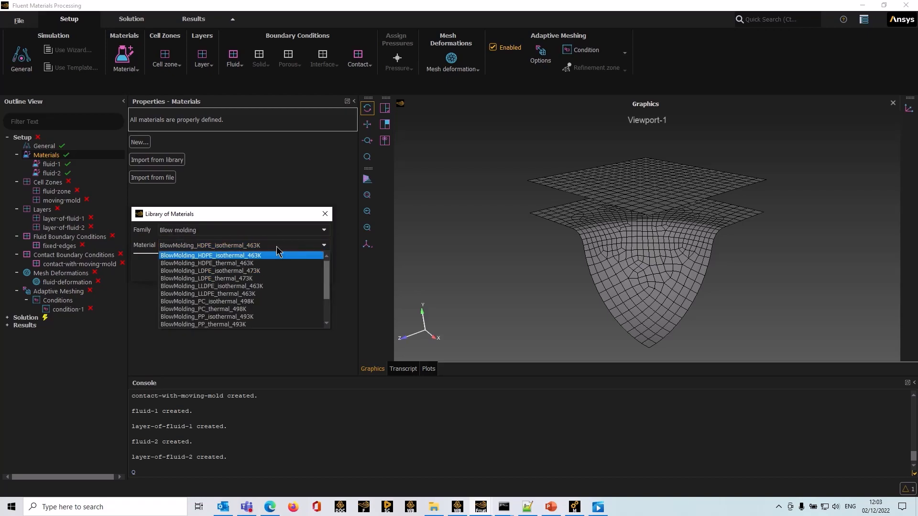
click(279, 250)
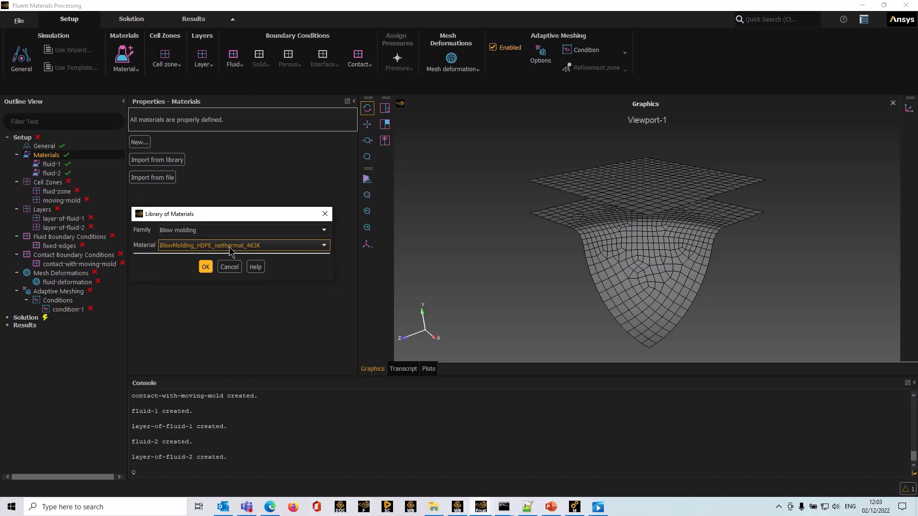
click(205, 267)
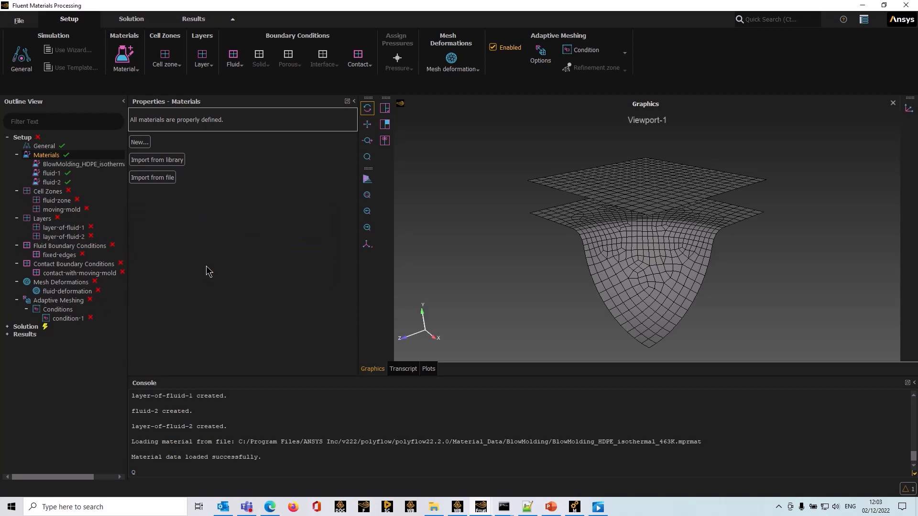
Step: Import the material BlowMolding_PP_isothermal_493K from the library's Blow molding family
click(176, 164)
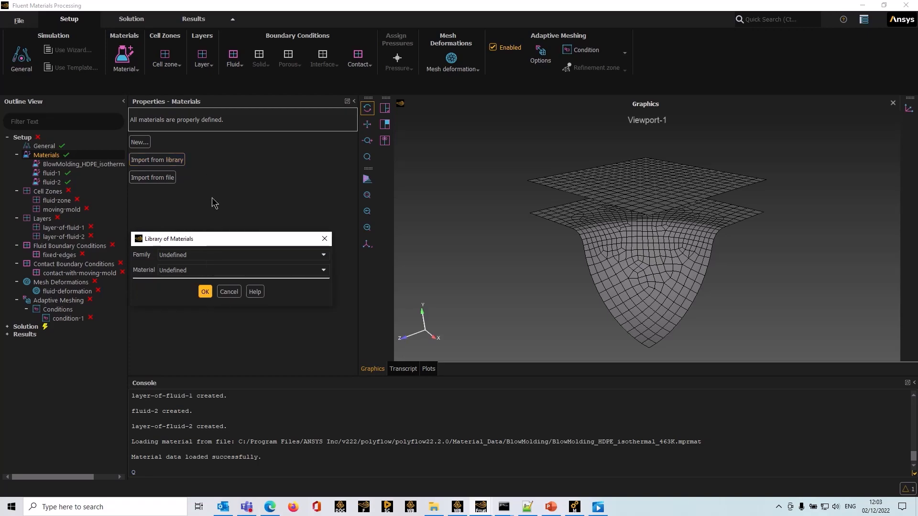
click(217, 254)
click(186, 273)
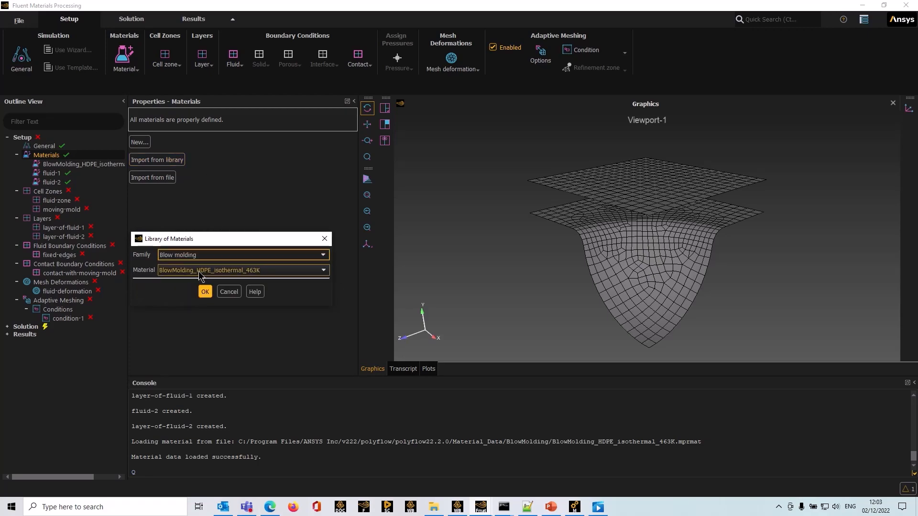
click(281, 271)
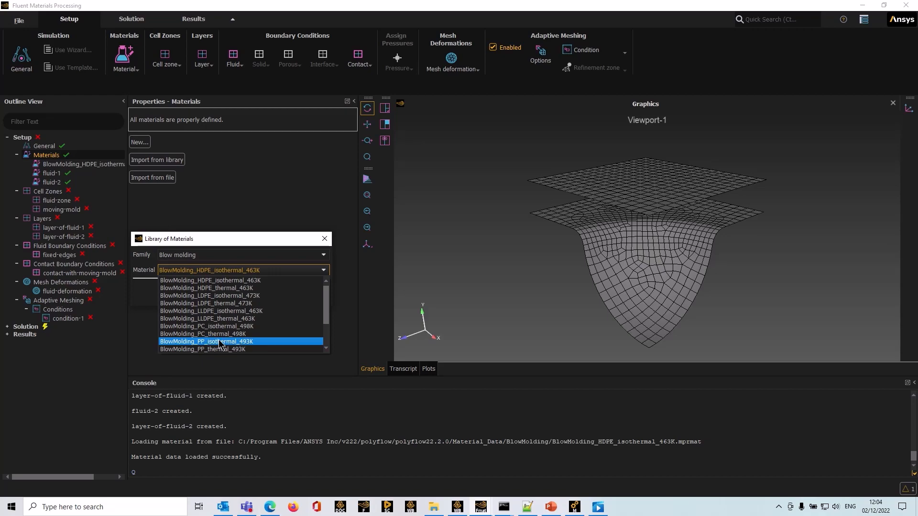
click(240, 343)
click(205, 292)
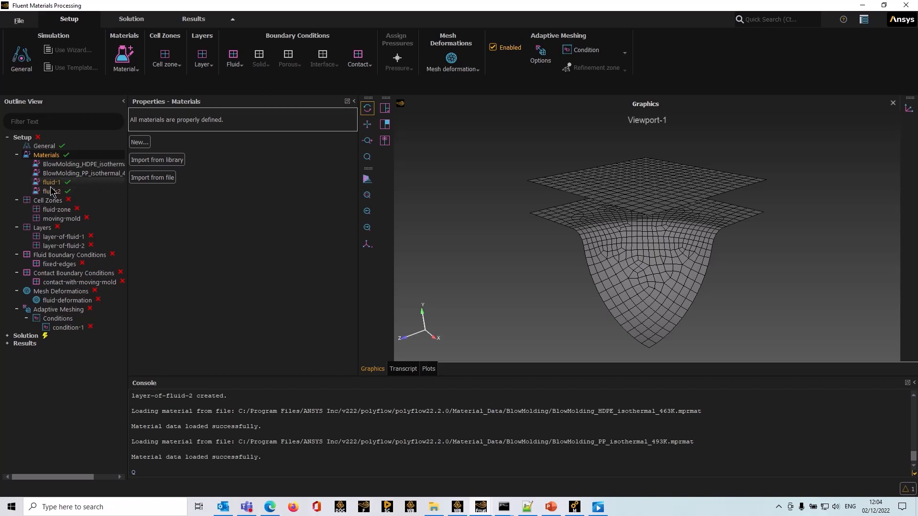
Step: Delete the template's default materials fluid-1 and fluid-2
click(52, 186)
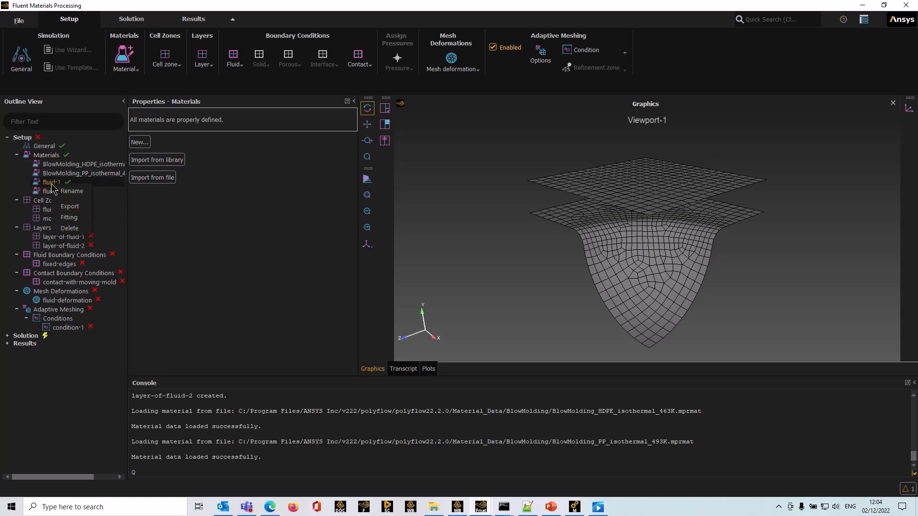
right_click(52, 186)
click(67, 231)
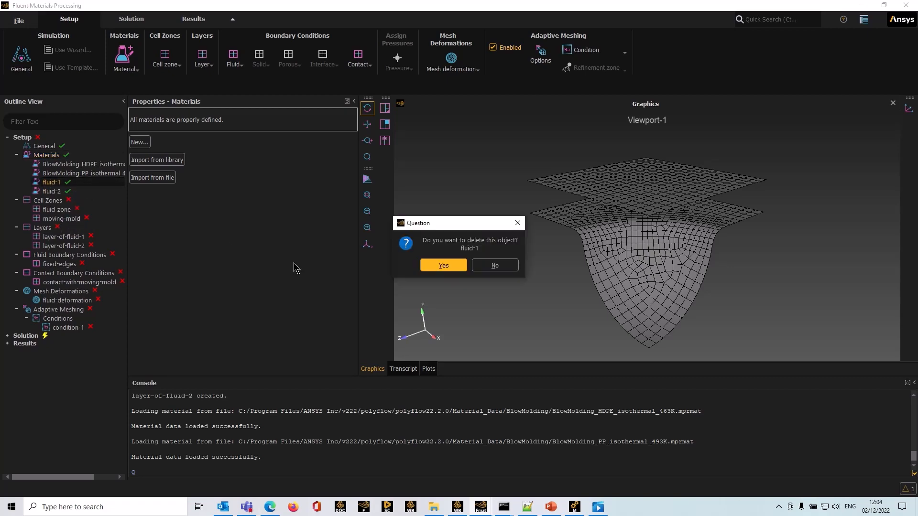
click(437, 265)
right_click(54, 185)
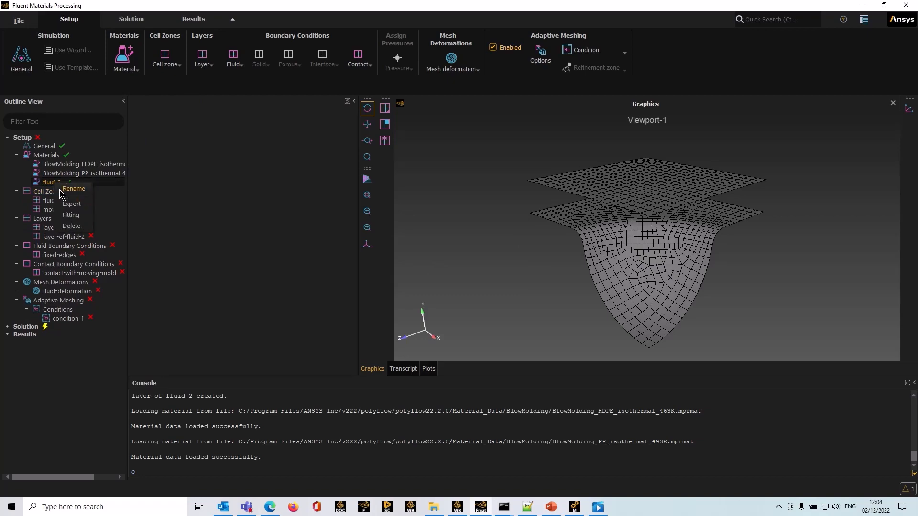
click(67, 227)
click(433, 266)
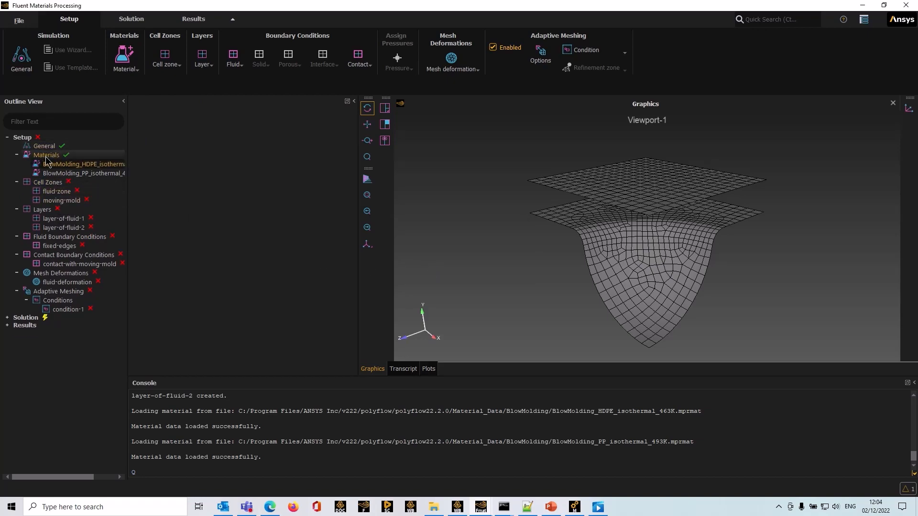
Step: Assign the film zone to the fluid-zone cell zone and set its inflation pressure to 10000 Pa
click(48, 183)
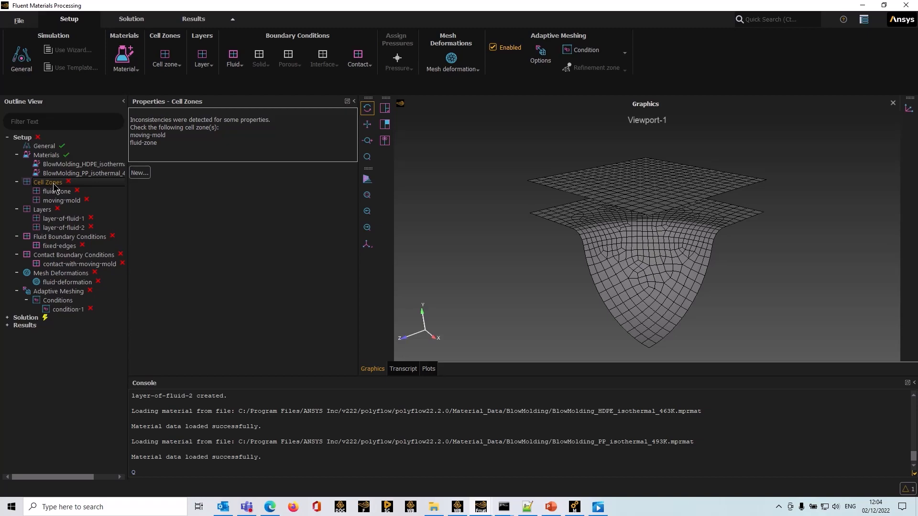
click(54, 187)
click(56, 191)
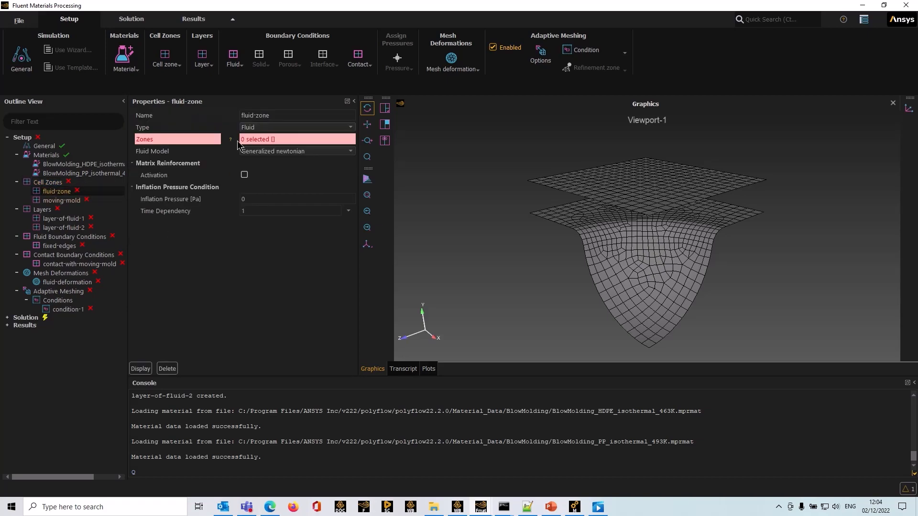
click(267, 142)
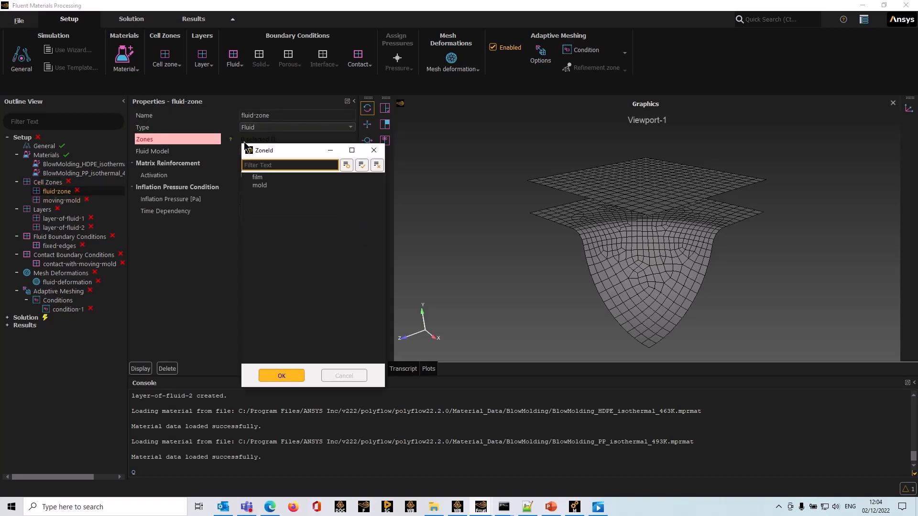
click(264, 178)
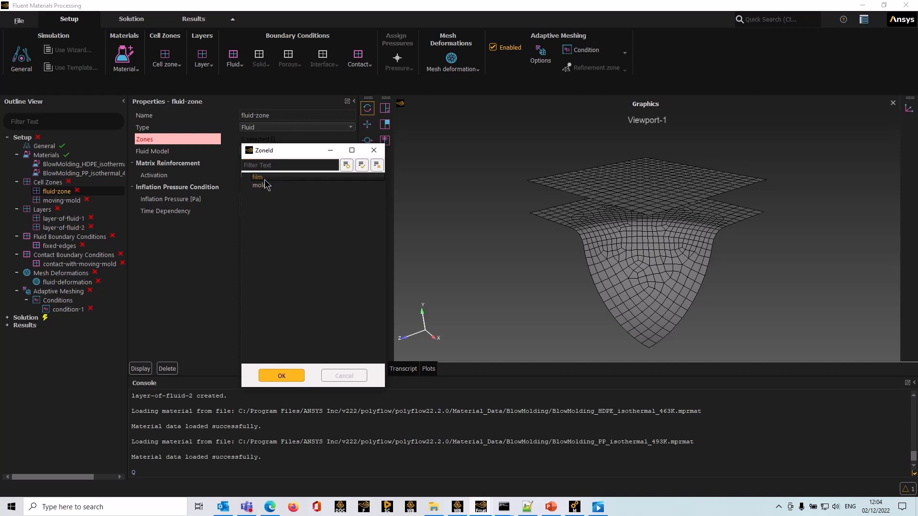
click(281, 376)
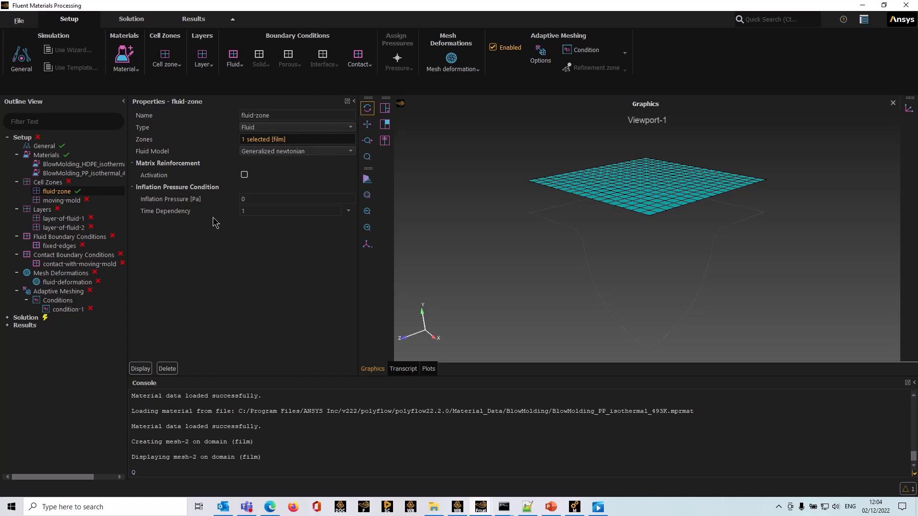
click(253, 198)
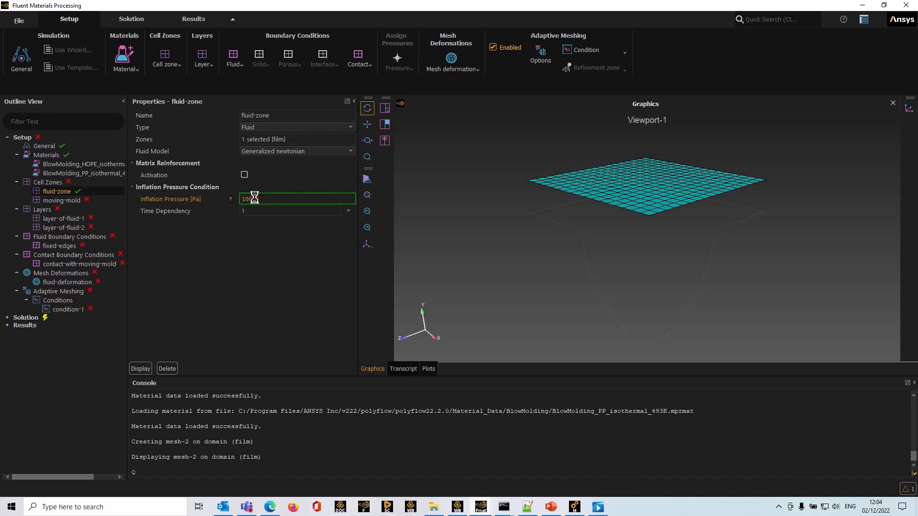
key(Return)
Step: Switch to Notepad++ and copy the FILM function line from time-dependency-functions.txt
click(288, 213)
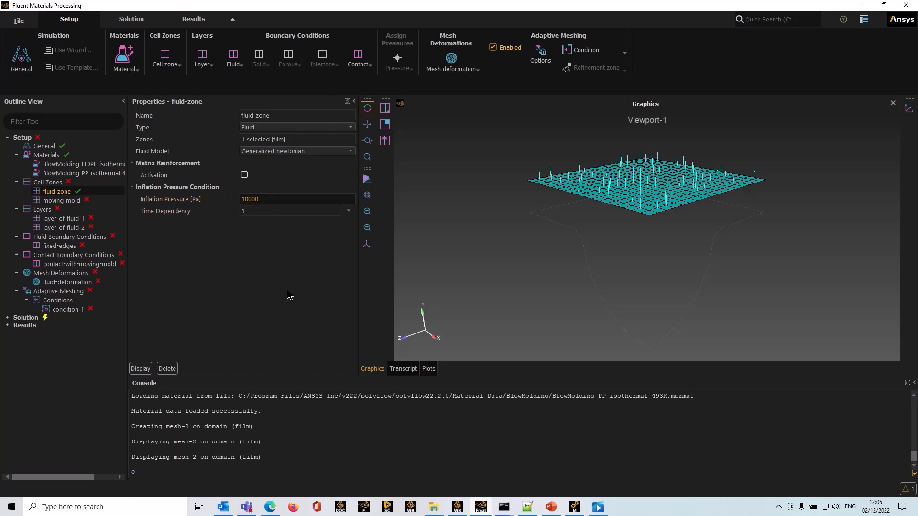
click(527, 506)
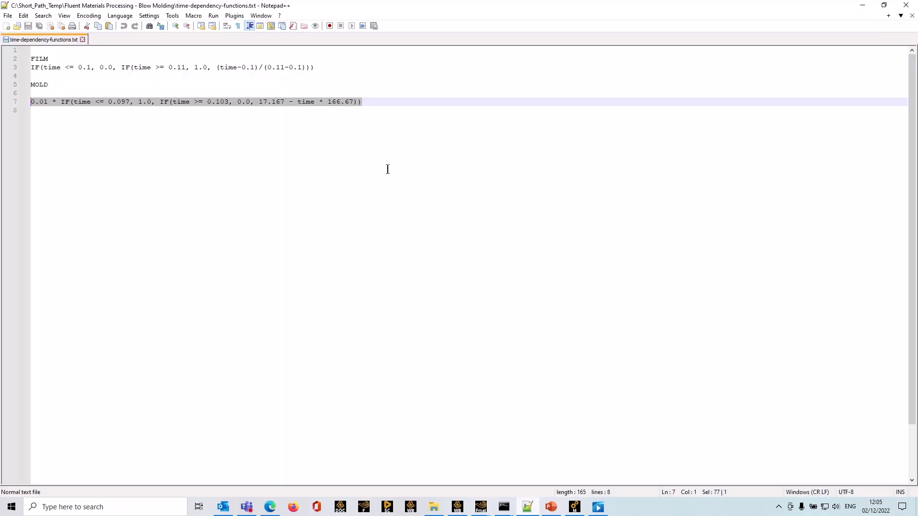
click(319, 68)
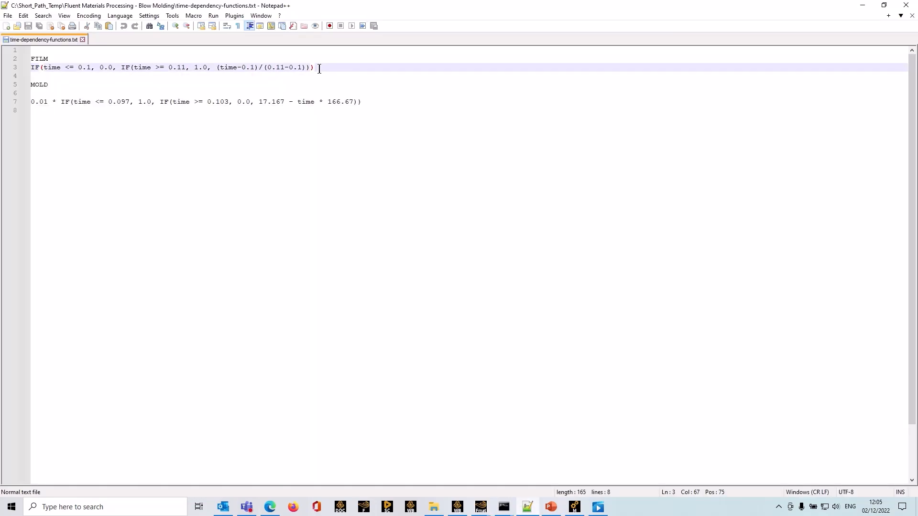
drag(316, 67, 22, 69)
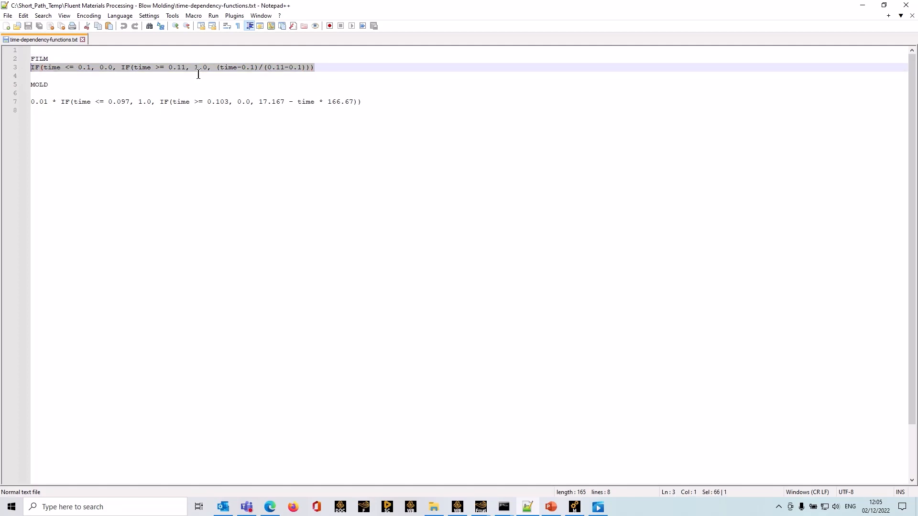
Step: Back in Fluent Materials Processing, set fluid-zone's inflation pressure time dependency to the expression IF(time <= 0.1, 0.0, IF(time >= 0.11, 1.0, (time-0.1)/(0.11-0.1)))
click(482, 508)
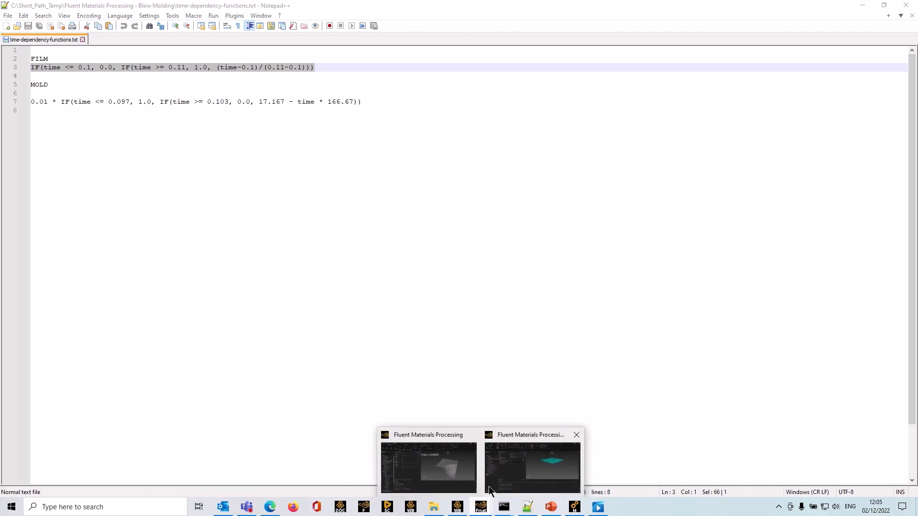
click(528, 464)
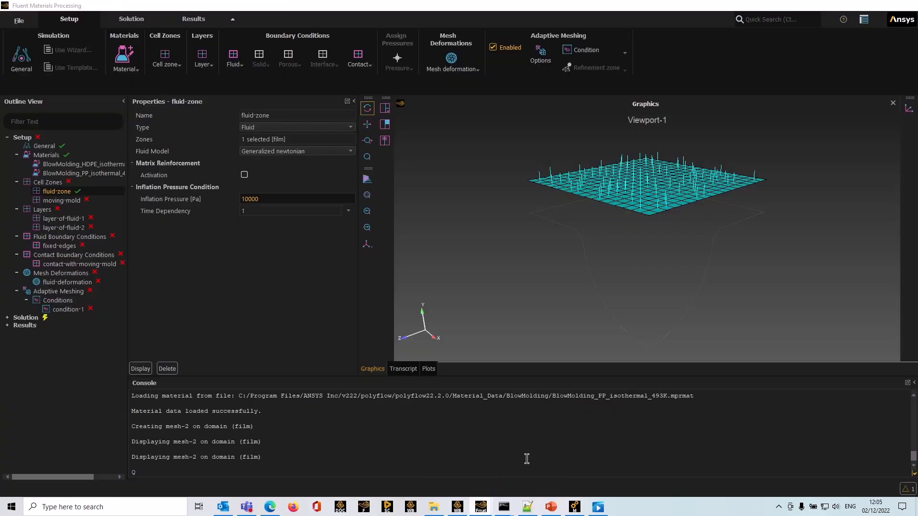
click(348, 211)
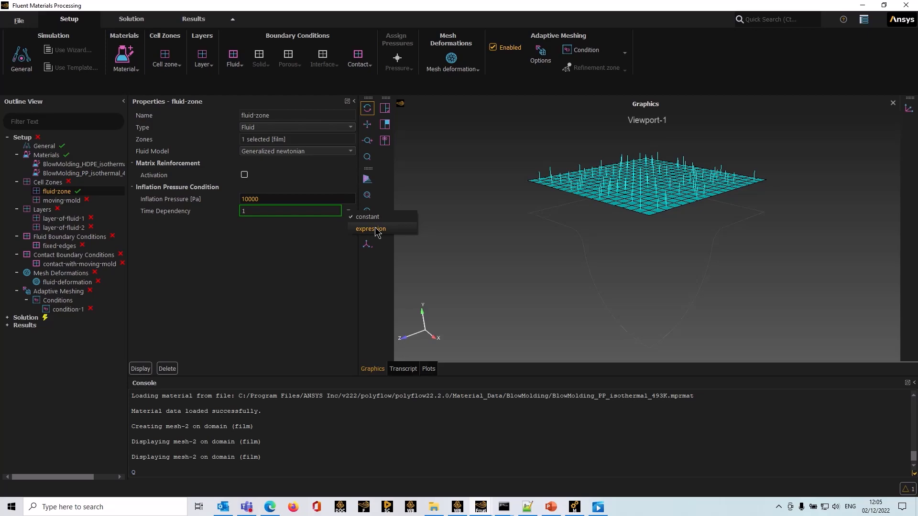
click(376, 230)
click(293, 212)
key(ctrl+v)
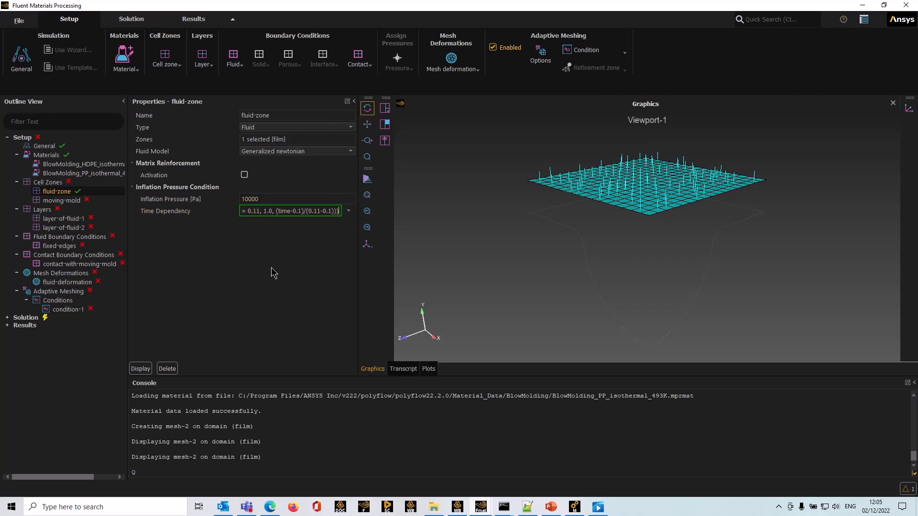
key(Return)
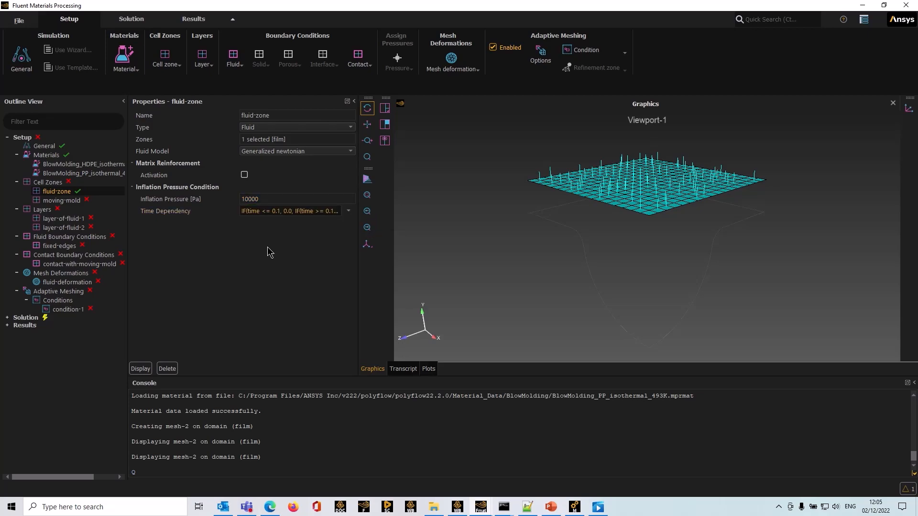
Step: Assign the mold zone to the moving-mold cell zone and flip its darts orientation
click(68, 201)
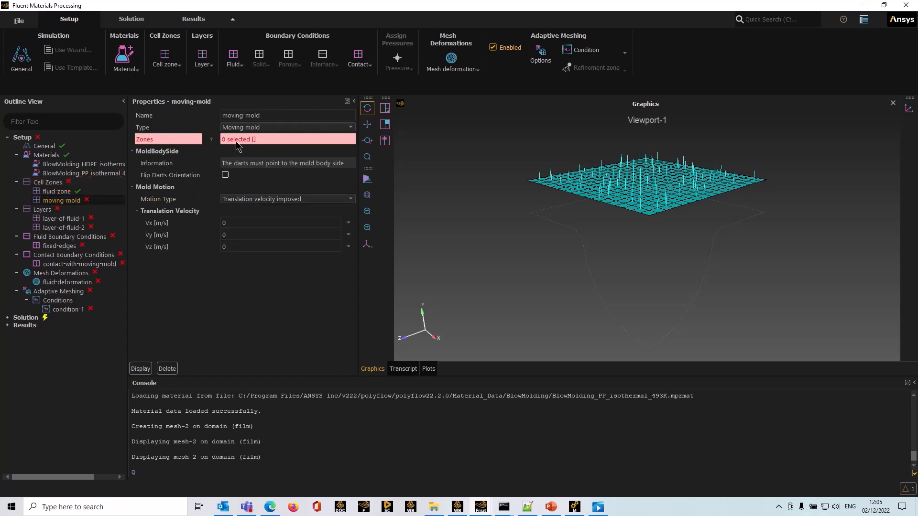
click(239, 140)
click(242, 185)
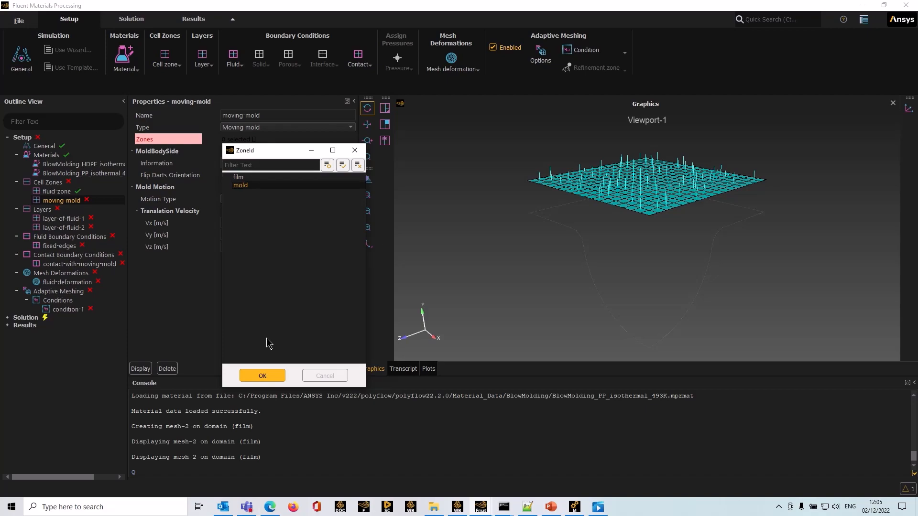
click(269, 376)
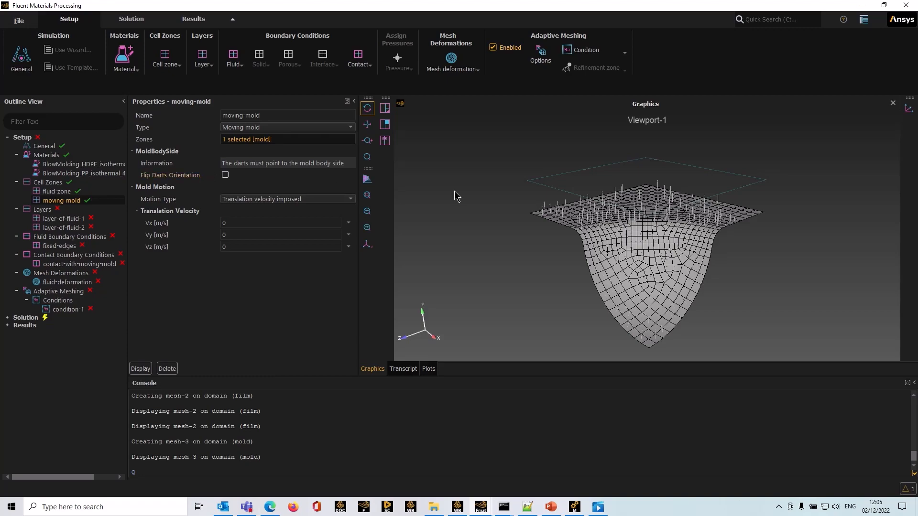
scroll(595, 217, up, 3)
scroll(548, 215, up, 3)
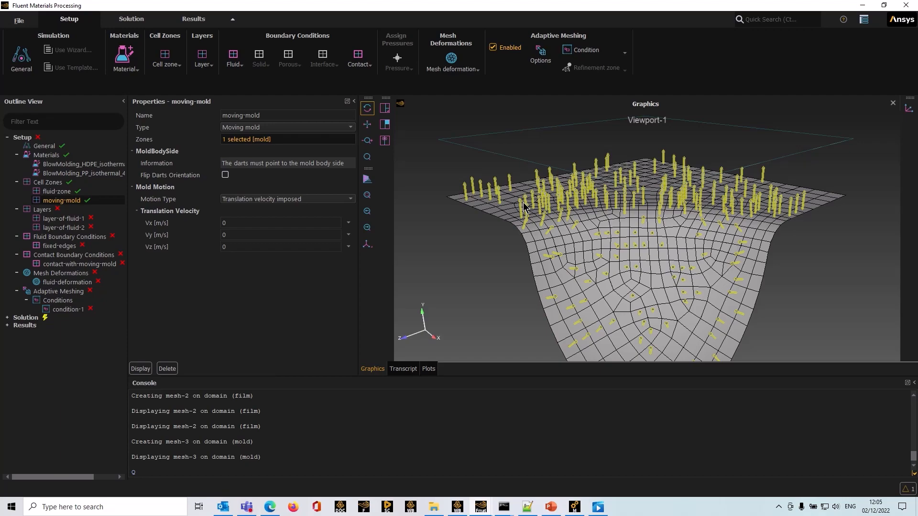
click(226, 175)
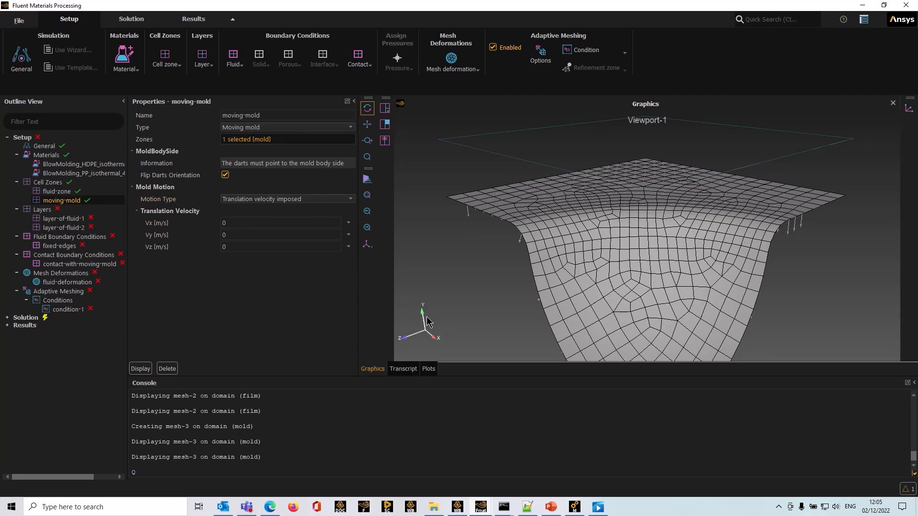
Step: Switch to Notepad++ and copy the MOLD function line from time-dependency-functions.txt
click(527, 507)
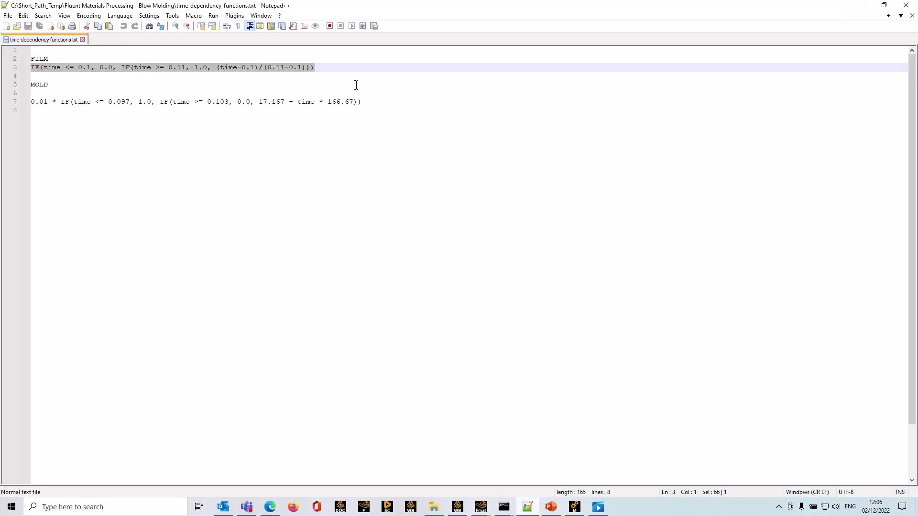
click(366, 102)
drag(366, 102, 24, 103)
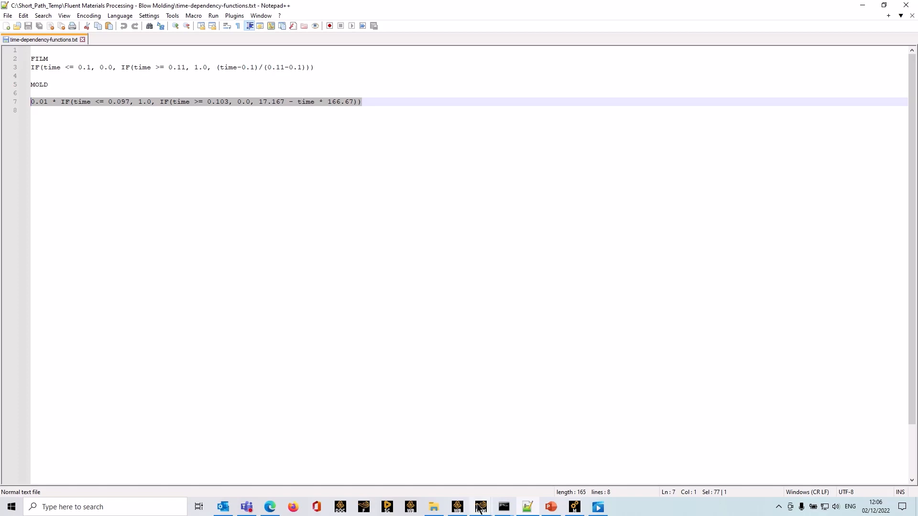
Step: In Fluent Materials Processing, set moving-mold's Vy to the expression 0.01 * IF(time <= 0.097, 1.0, IF(time >= 0.103, 0.0, 17.167 - time * 166.67))
mouse_move(482, 505)
click(537, 470)
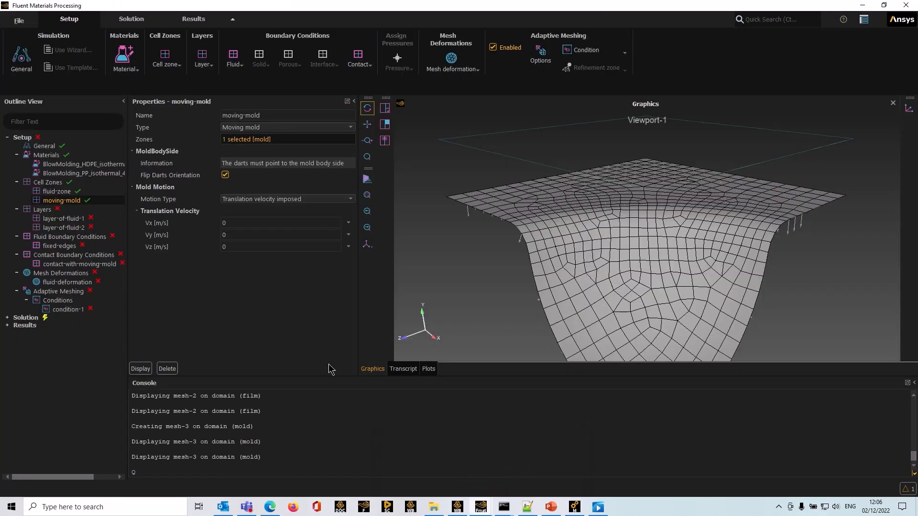
click(349, 235)
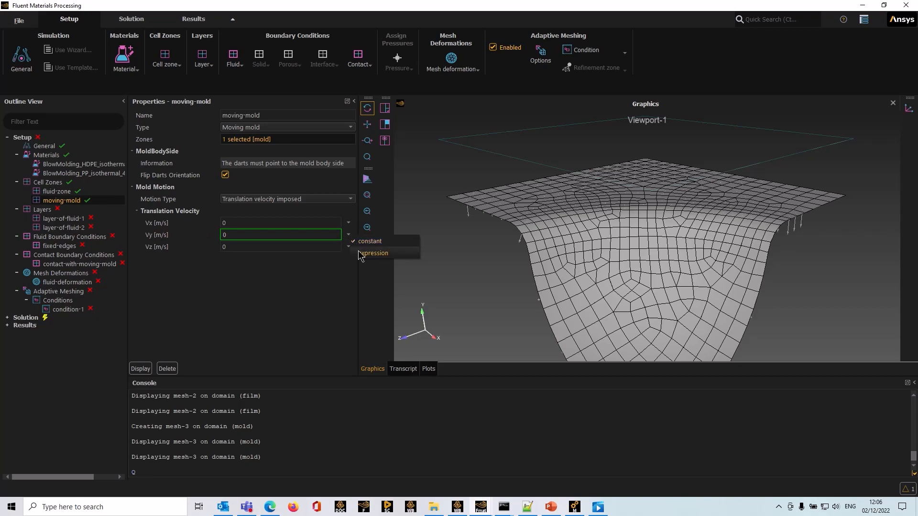
click(371, 254)
key(ctrl+v)
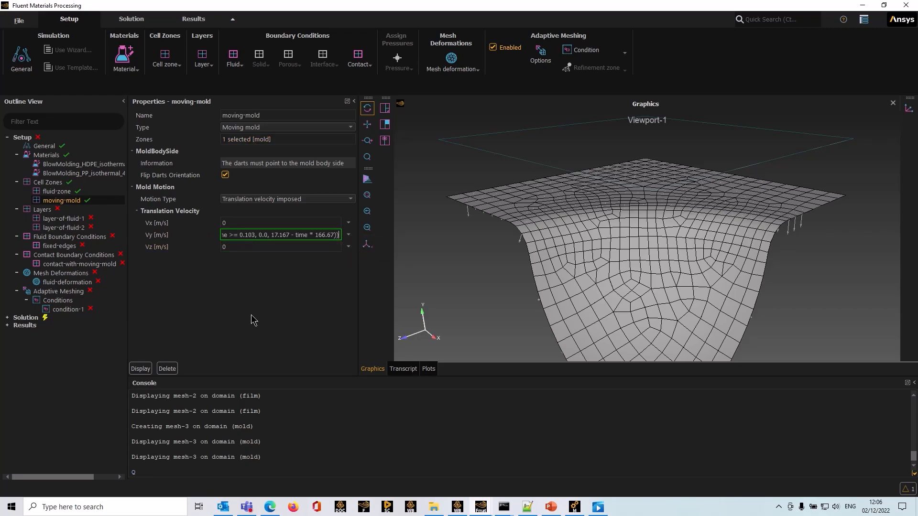
key(Return)
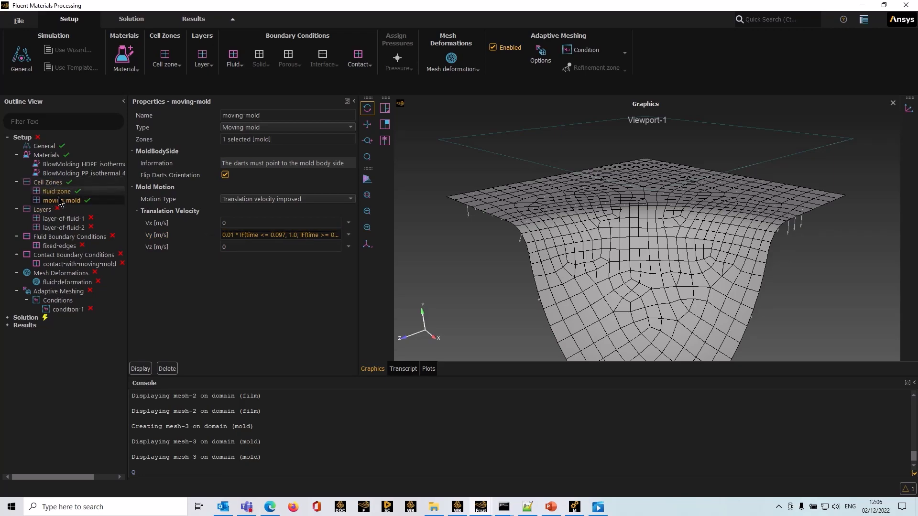
Step: Assign the material BlowMolding_HDPE_isothermal_463K and the film zone to layer-of-fluid-1
click(68, 220)
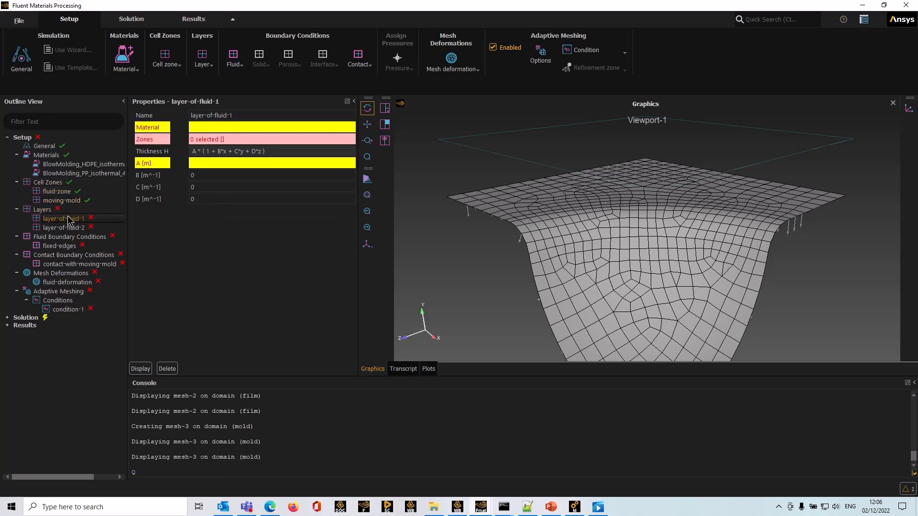
click(228, 127)
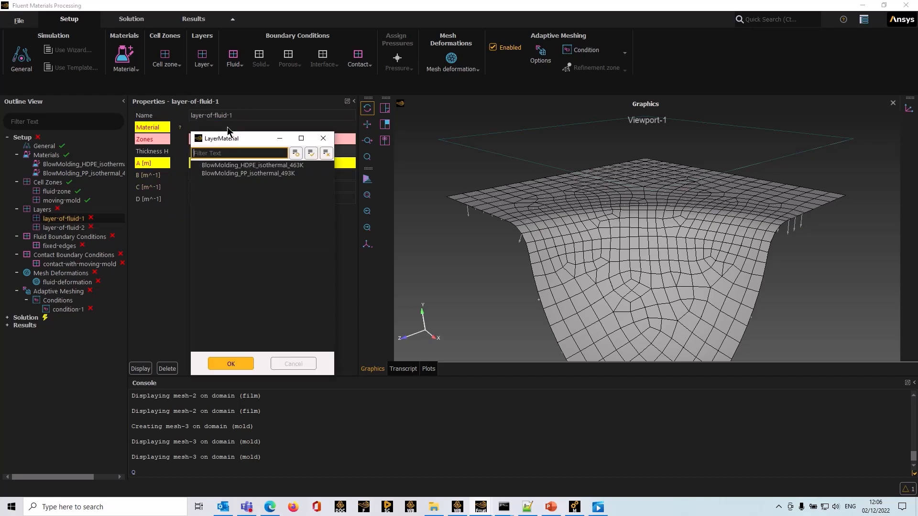
click(250, 165)
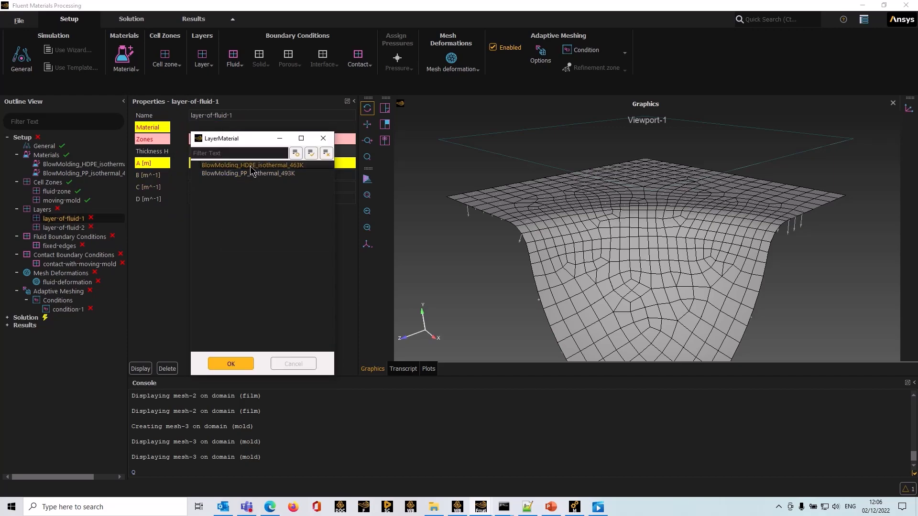
click(238, 364)
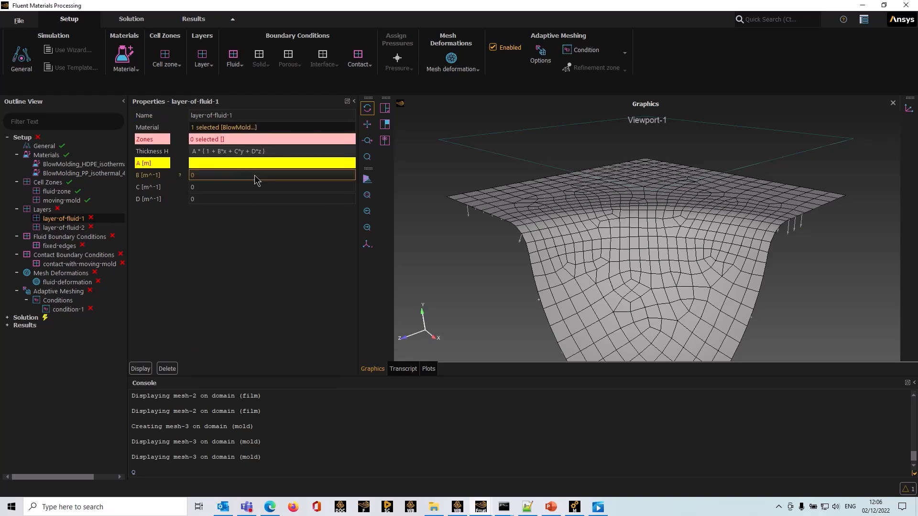
click(233, 138)
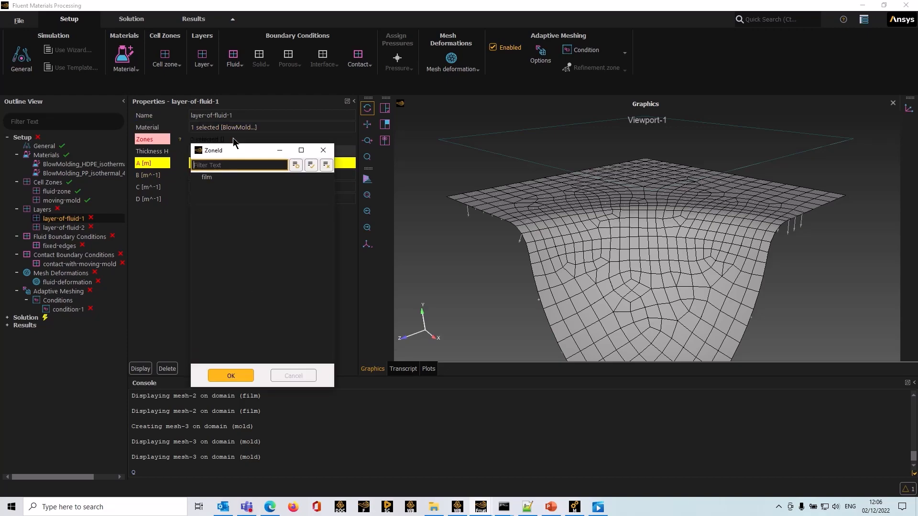
click(209, 179)
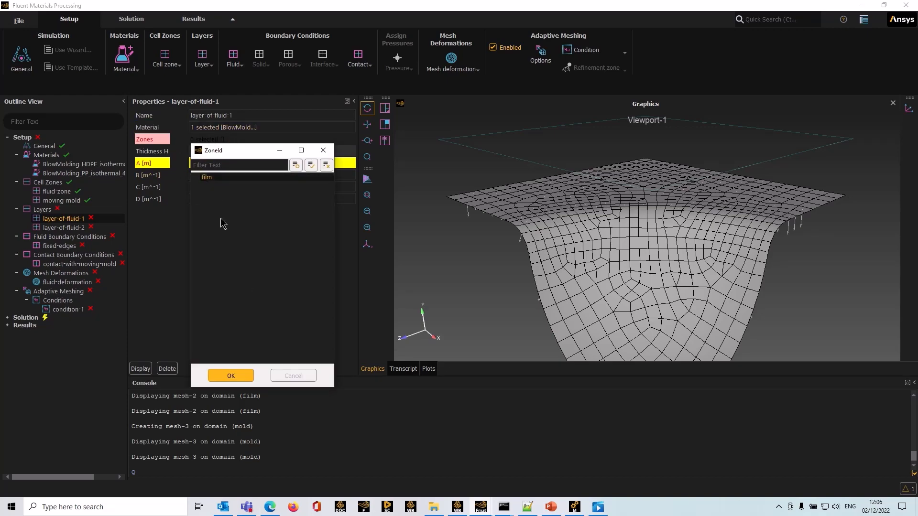
click(231, 376)
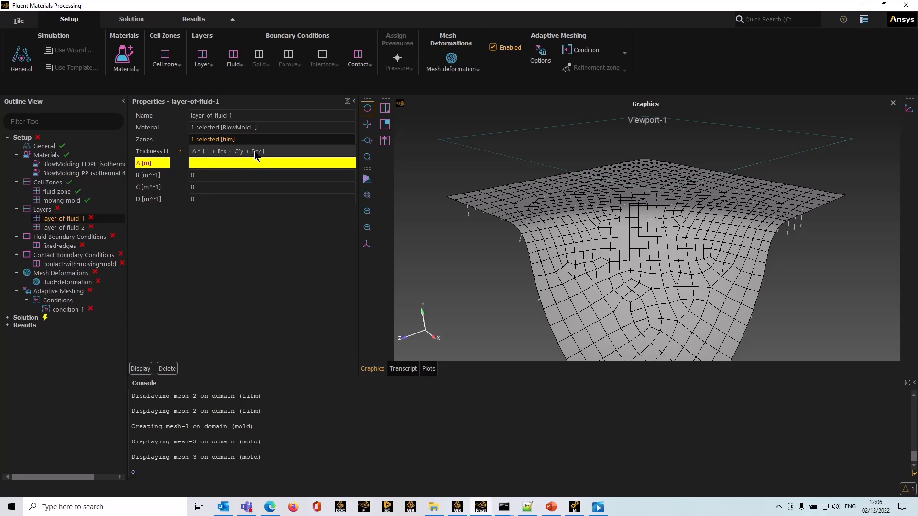
Step: Set the thickness coefficient A of layer-of-fluid-1 to 0.0002 m
click(207, 163)
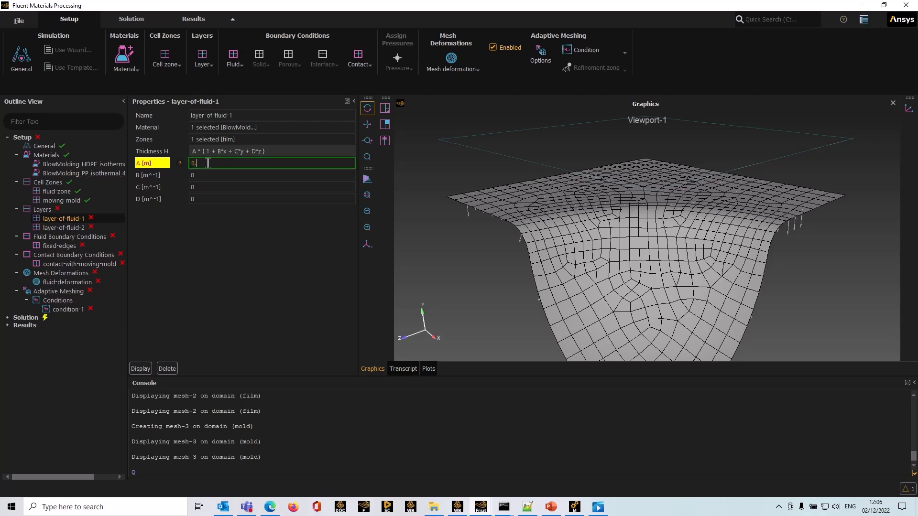
text(0.0002)
key(Return)
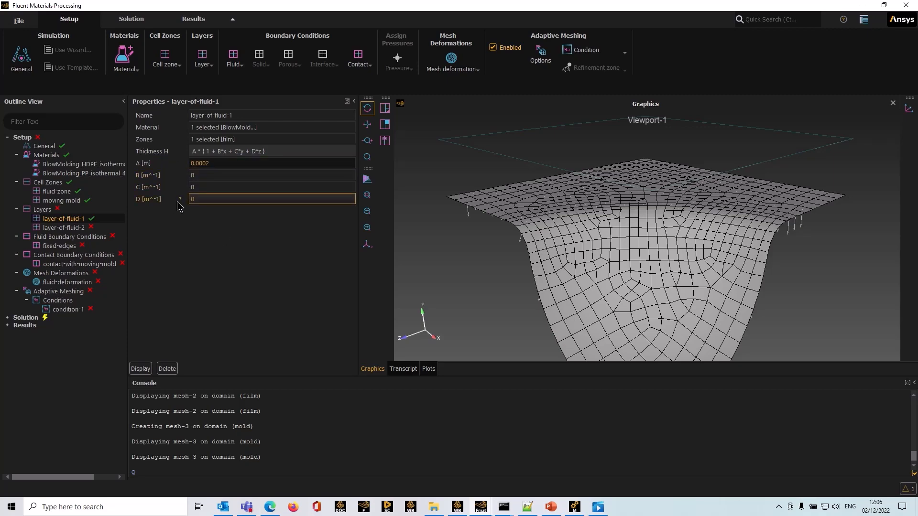
Step: Assign the material BlowMolding_PP_isothermal_493K and the film zone to layer-of-fluid-2
click(69, 229)
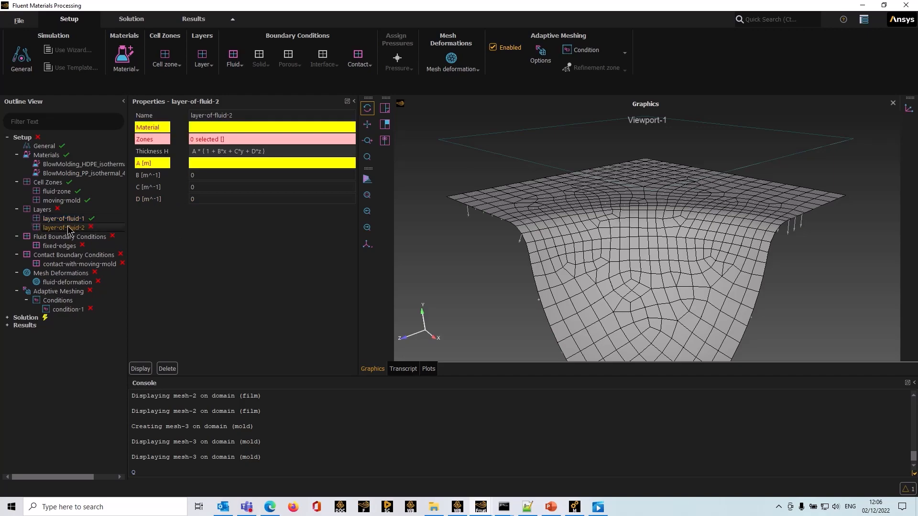
click(223, 125)
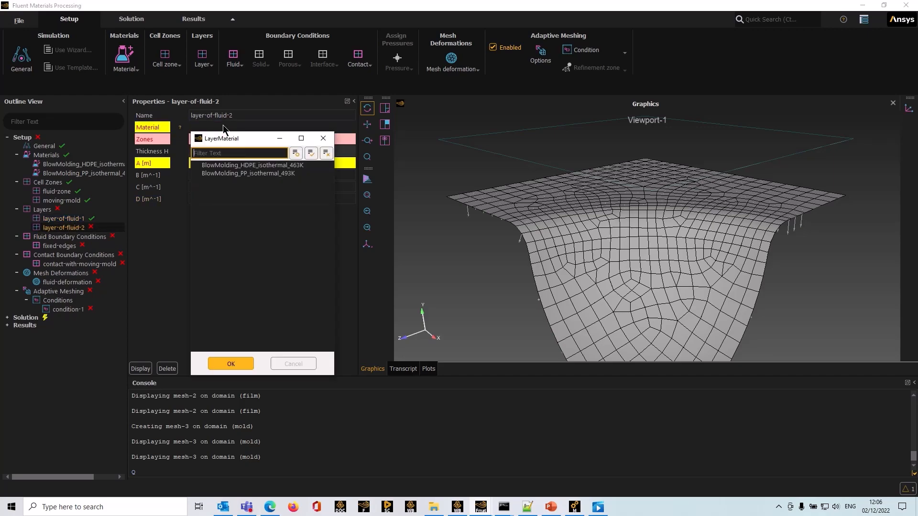
click(257, 174)
click(233, 365)
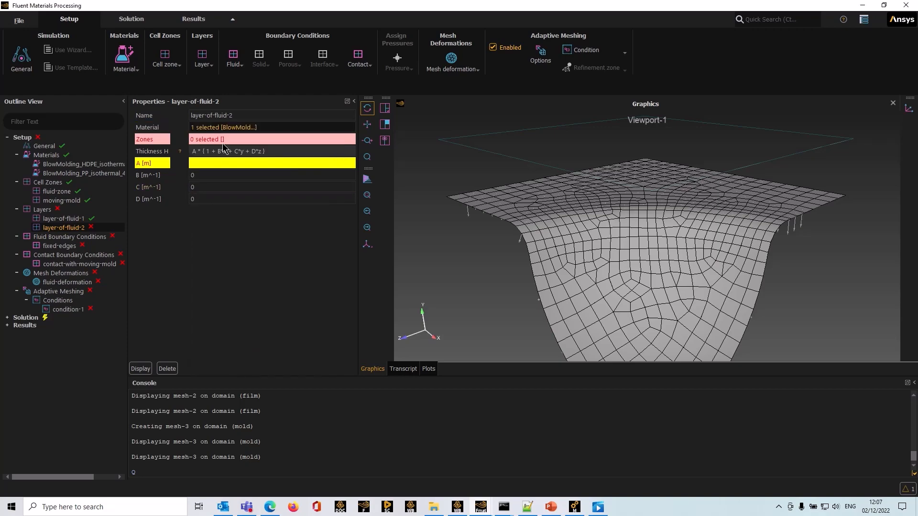
click(223, 140)
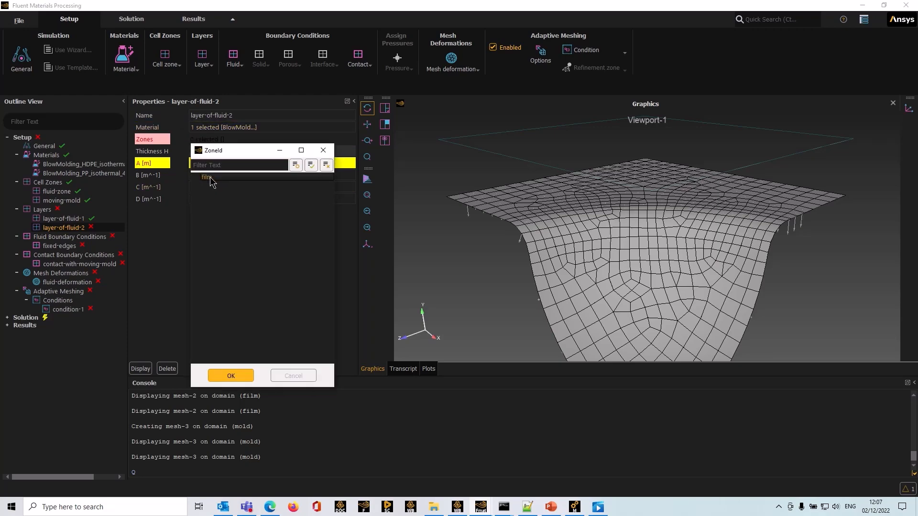
click(209, 178)
click(231, 376)
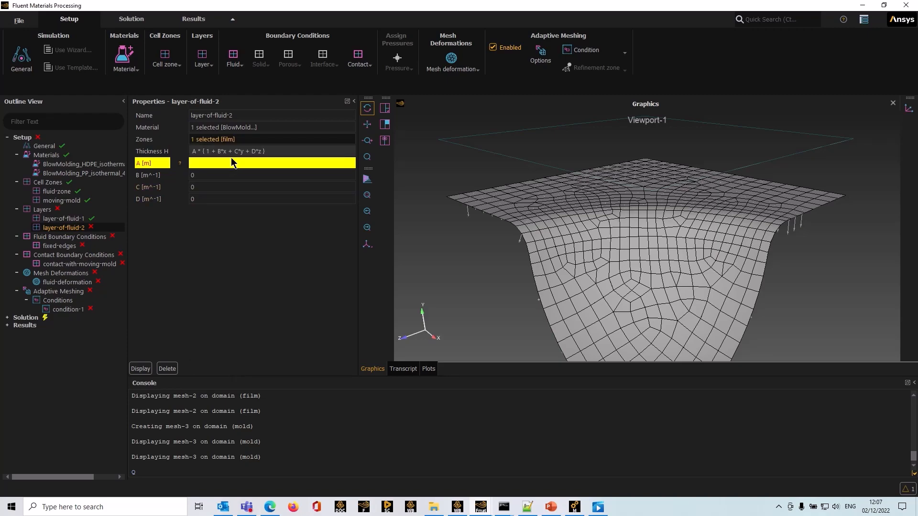
Step: Set the thickness coefficient A of layer-of-fluid-2 to 0.0003 m
click(231, 162)
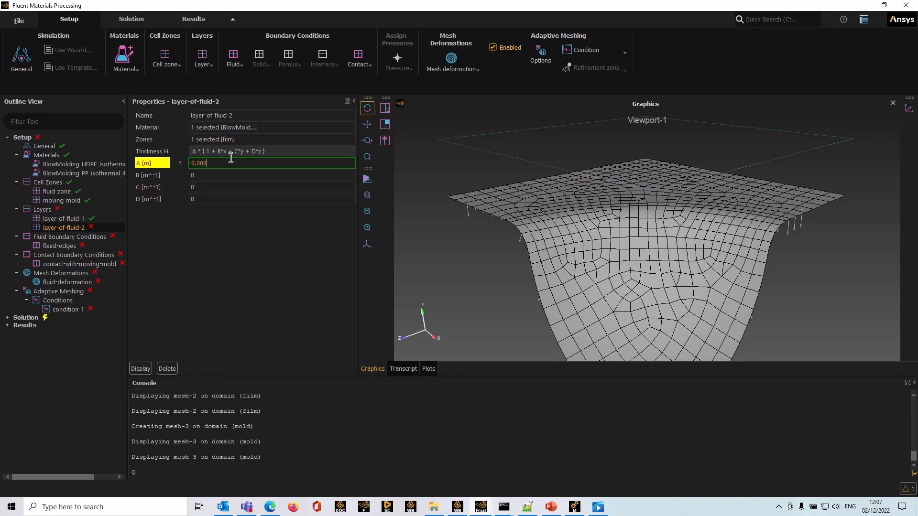
click(285, 328)
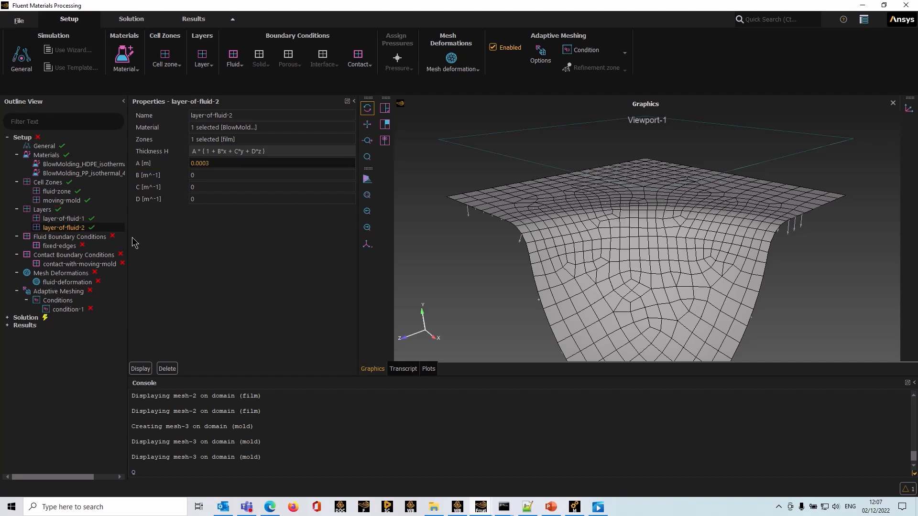
Step: Change the type of the fixed-edges fluid boundary condition to Zero force
click(70, 249)
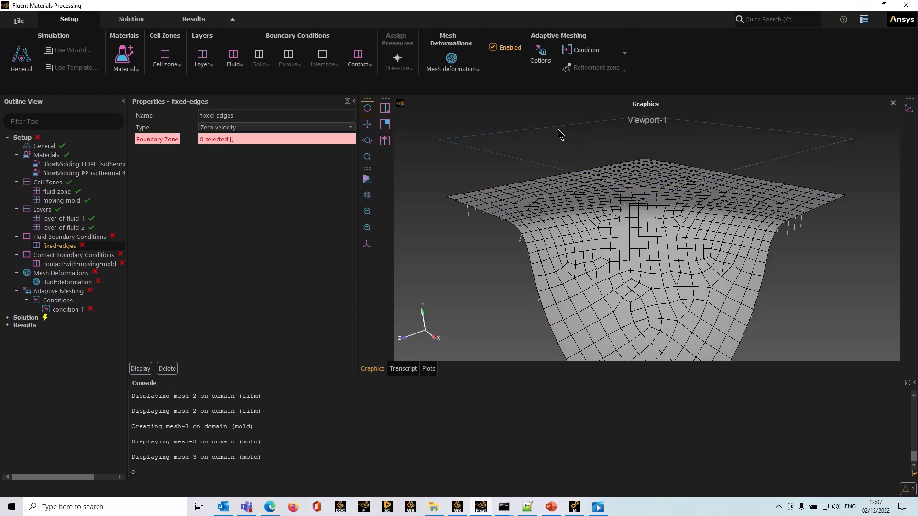
click(295, 119)
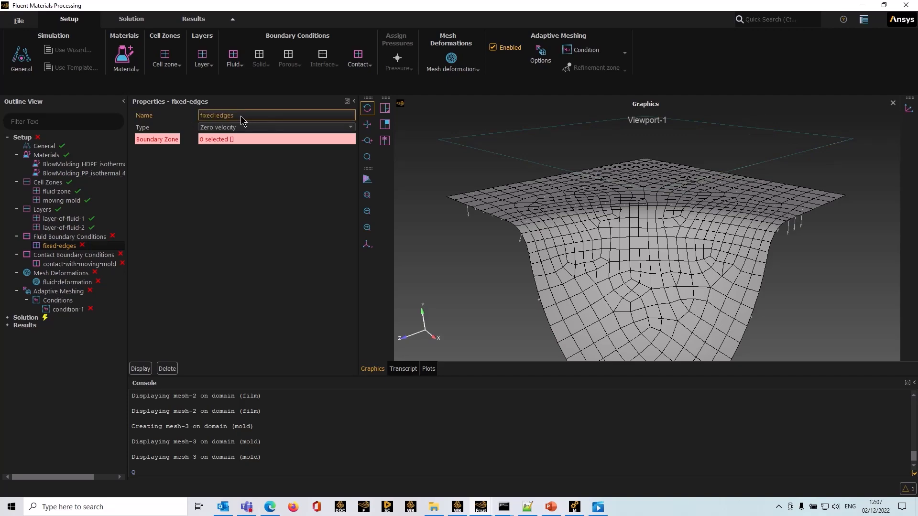
click(352, 129)
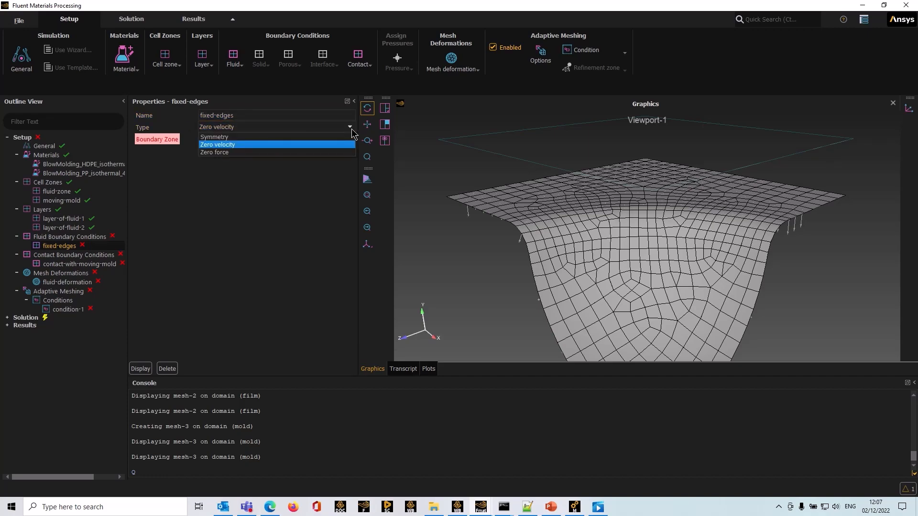
click(229, 153)
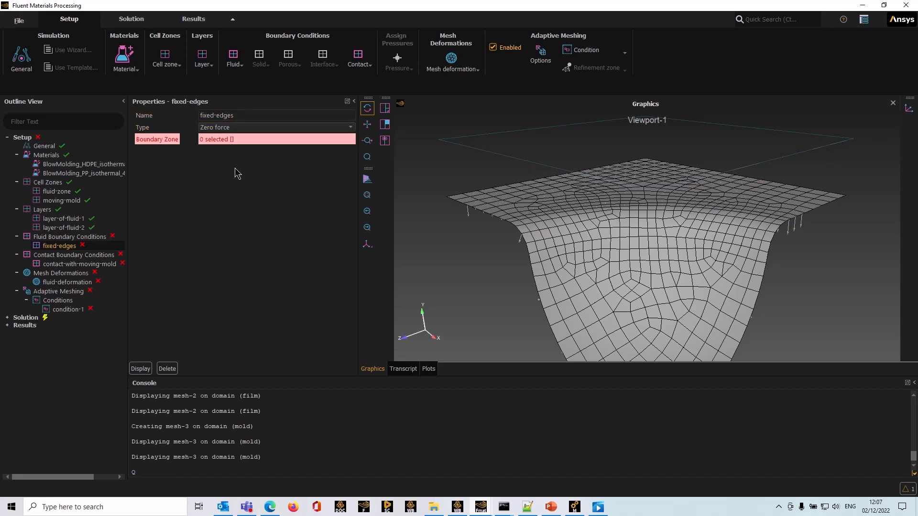
Step: Assign the film's two rear edges, boundary1 and boundary2, as the boundary zones of fixed-edges
click(246, 138)
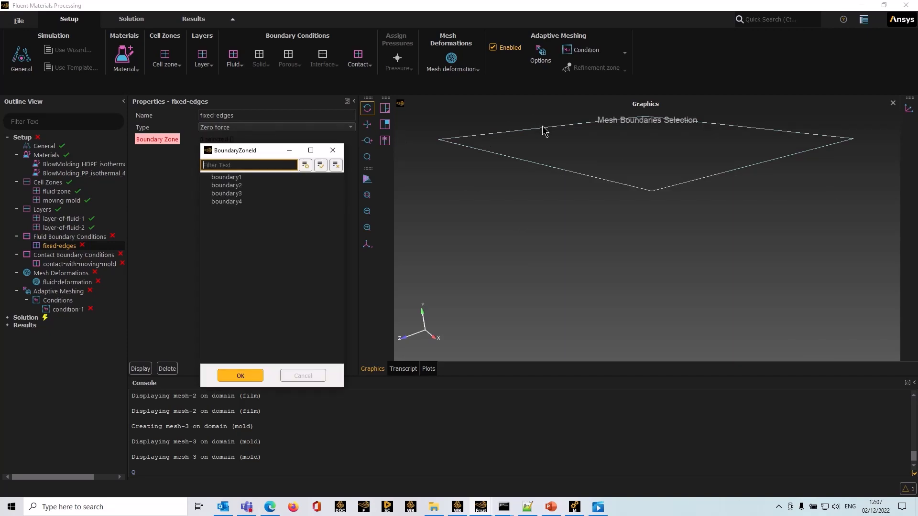
click(545, 132)
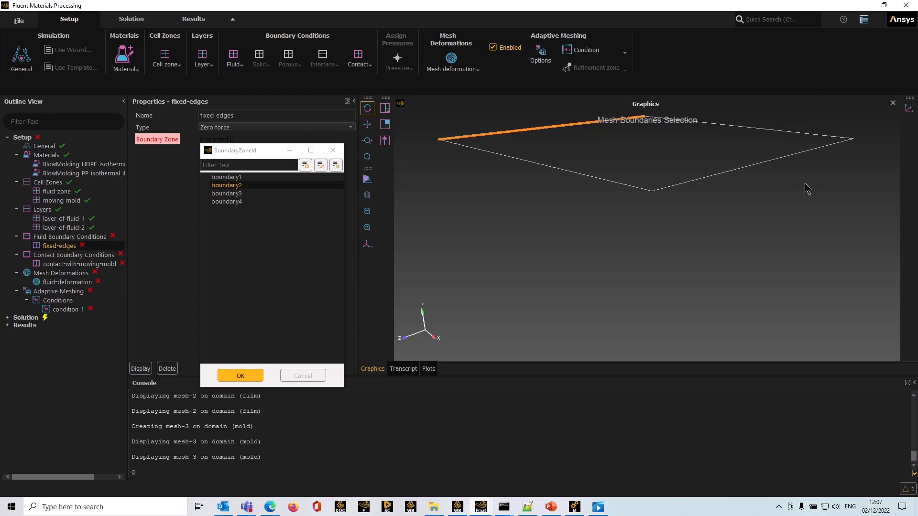
drag(804, 187, 780, 206)
ctrl+click(779, 186)
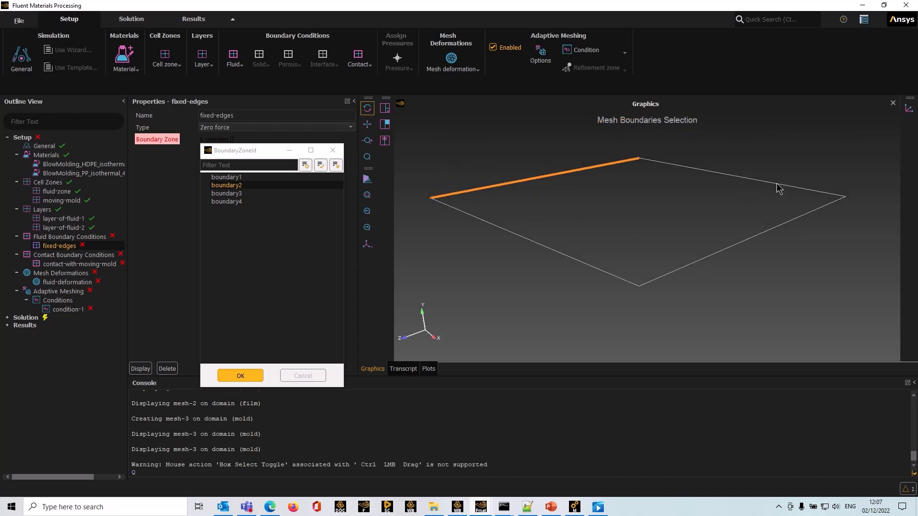
click(255, 375)
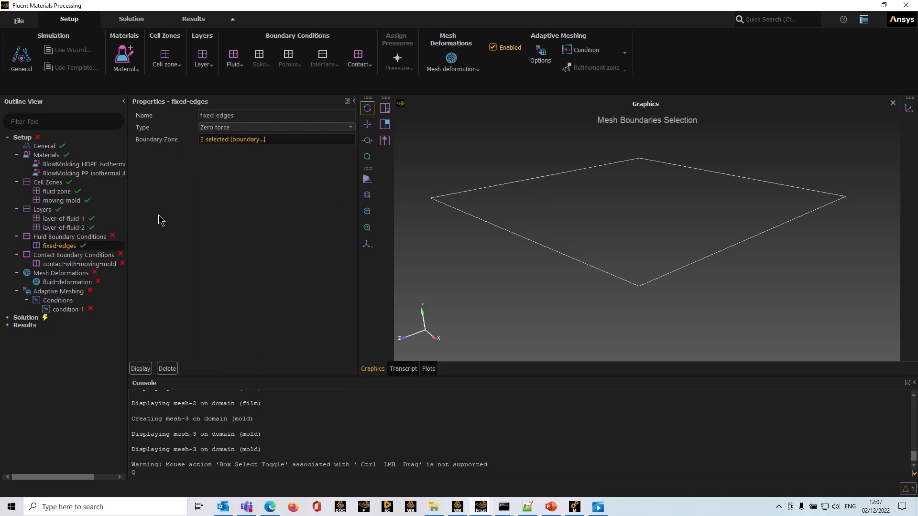
Step: Create a new fluid boundary condition and name it symmetry-1
click(64, 239)
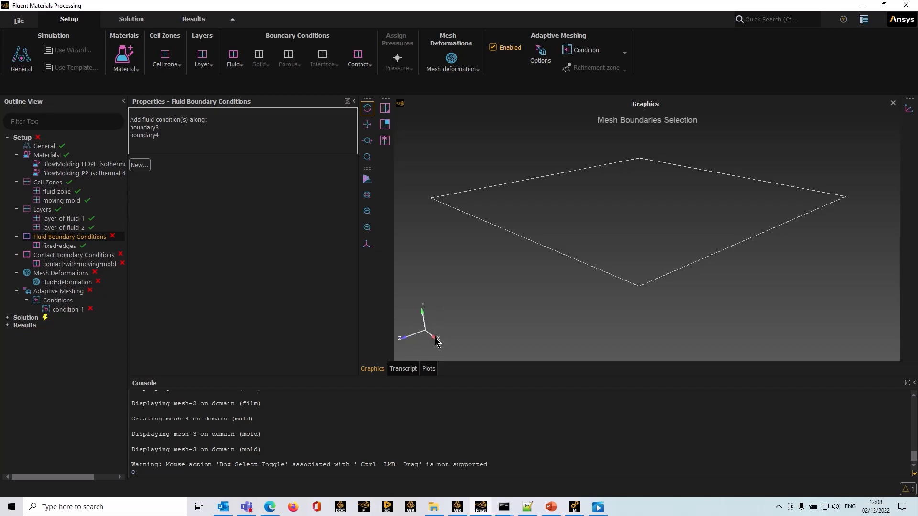
click(140, 164)
click(211, 115)
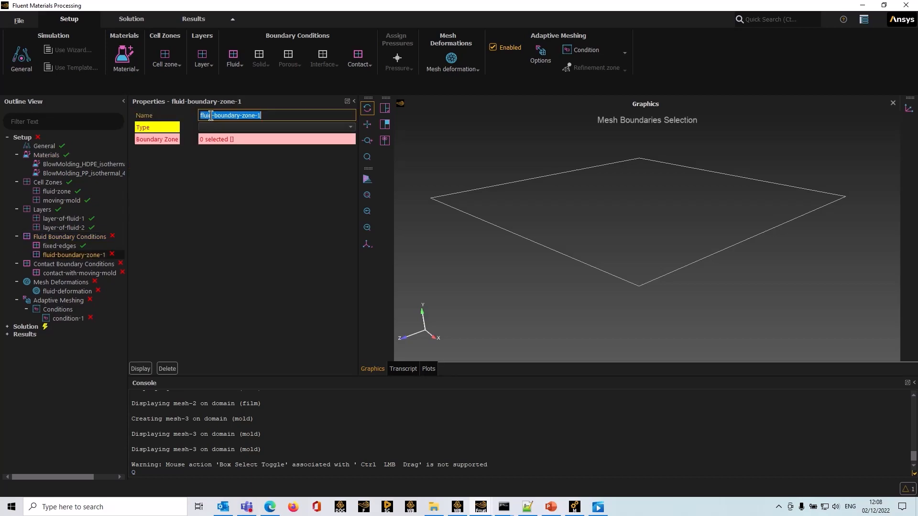
text(symmetry)
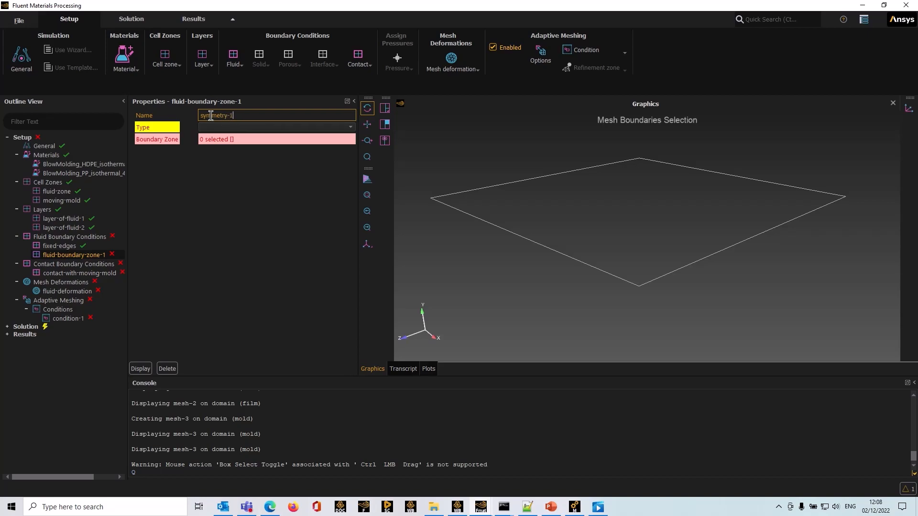
key(Return)
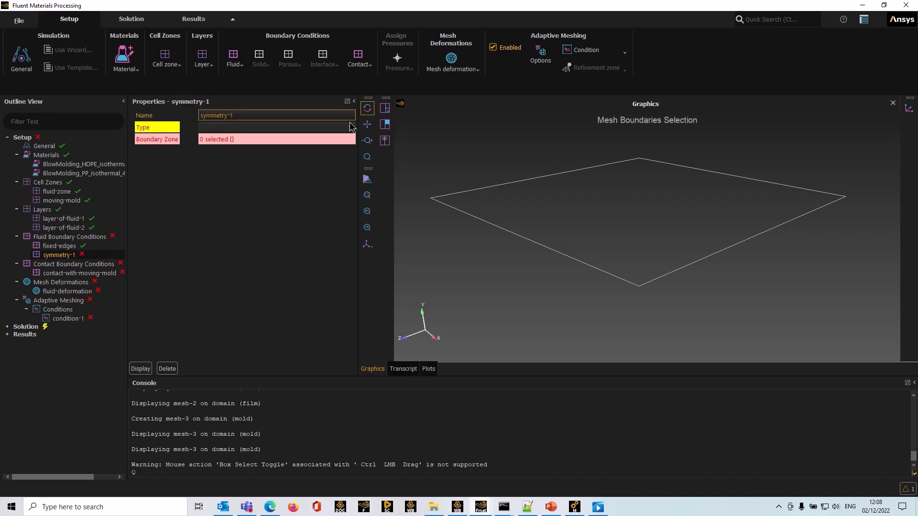
Step: Set symmetry-1 to type Symmetry and assign the film's front edge on the -X side, boundary3, as its boundary zone
click(268, 127)
click(269, 137)
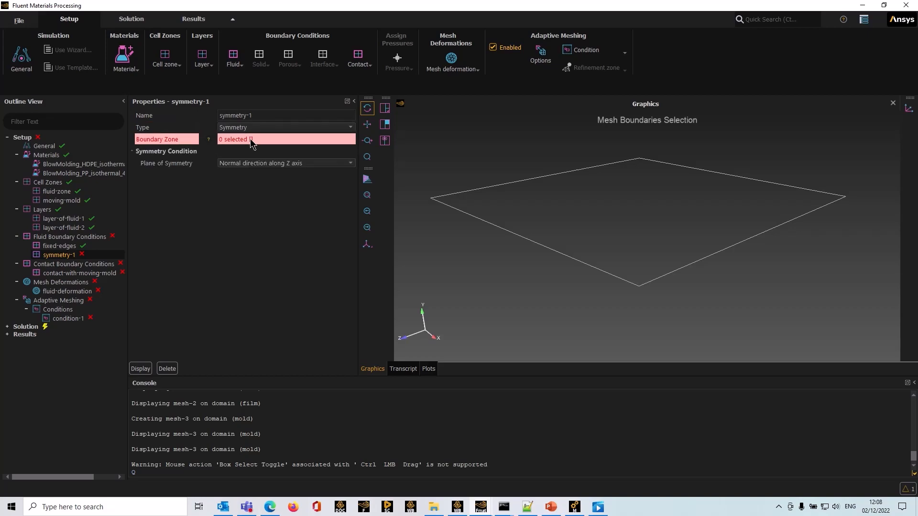
click(260, 139)
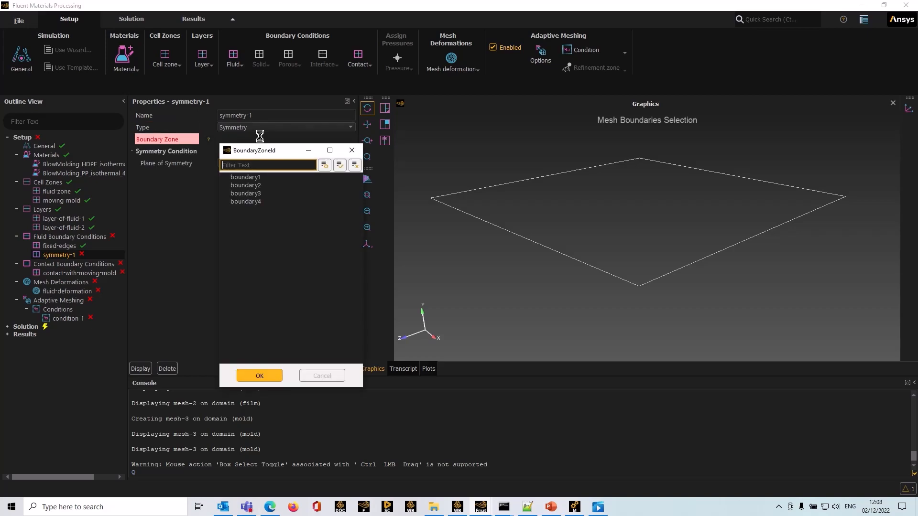
click(554, 251)
click(260, 375)
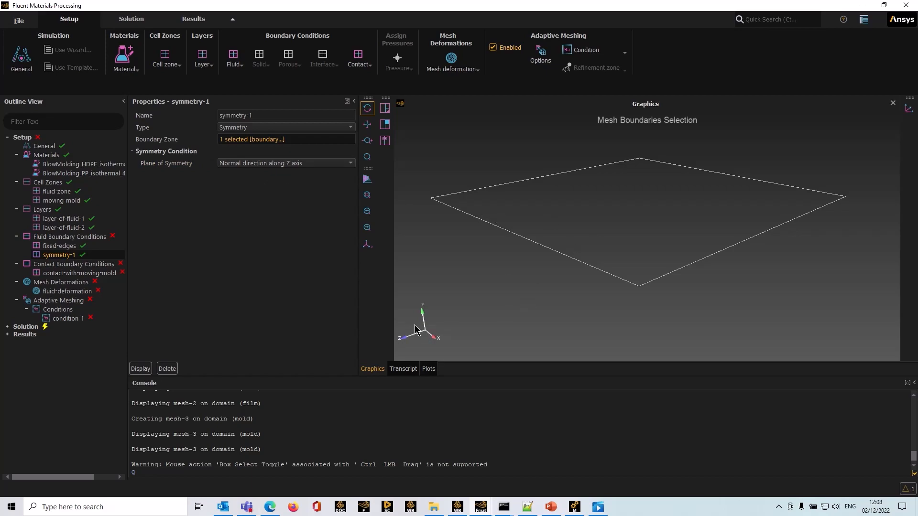
Step: Create another fluid boundary condition and name it symmetry-2
click(82, 237)
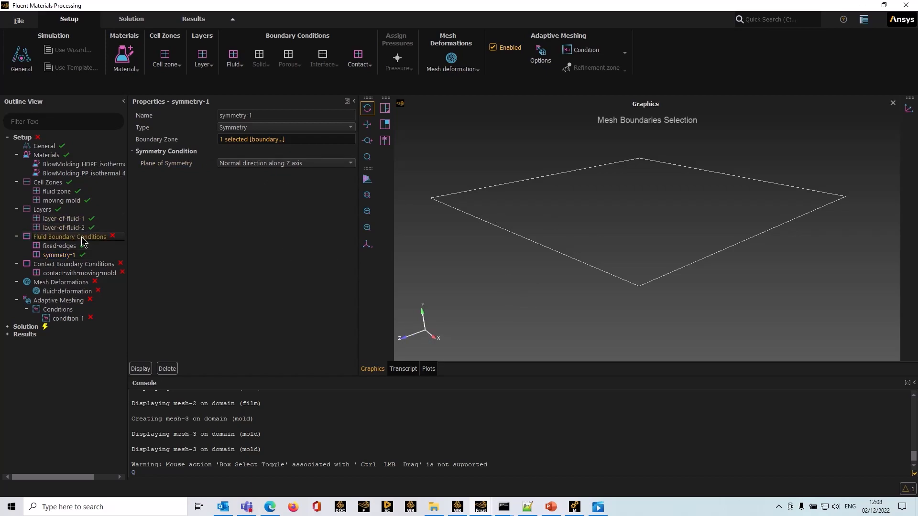
click(145, 162)
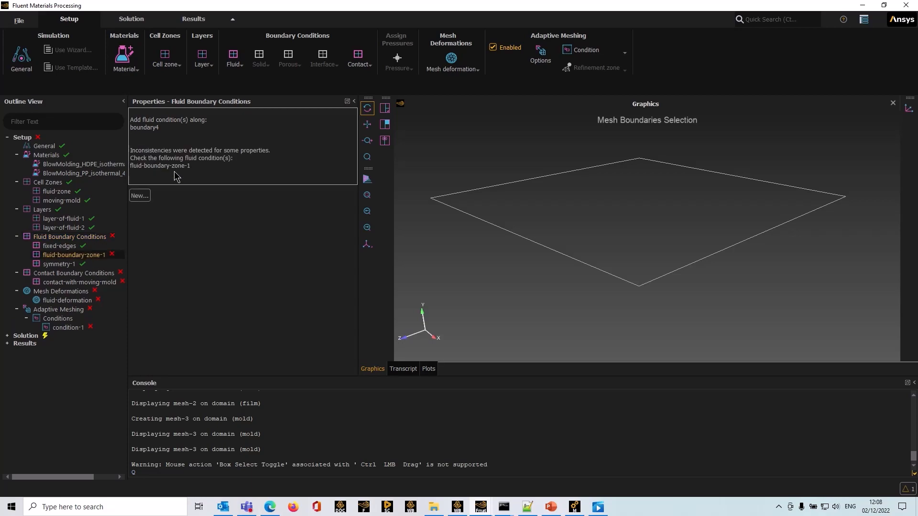
triple_click(221, 117)
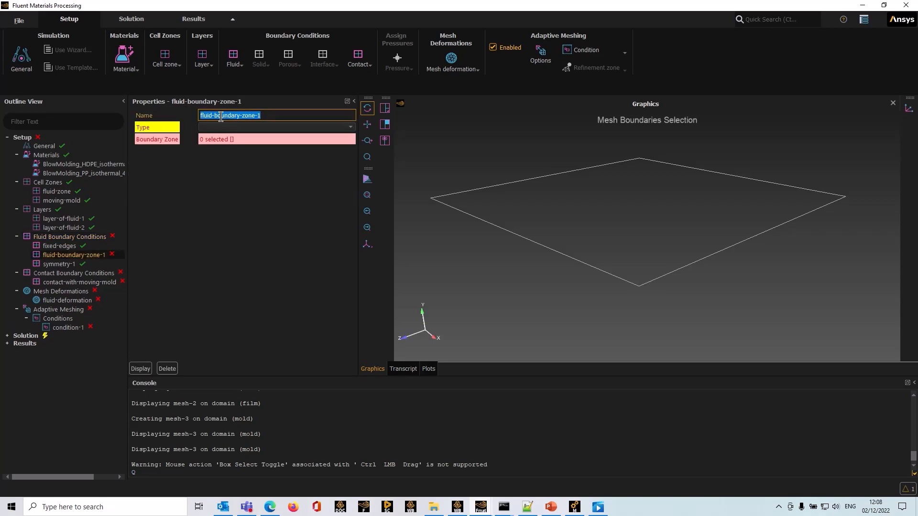
text(symmetry-2)
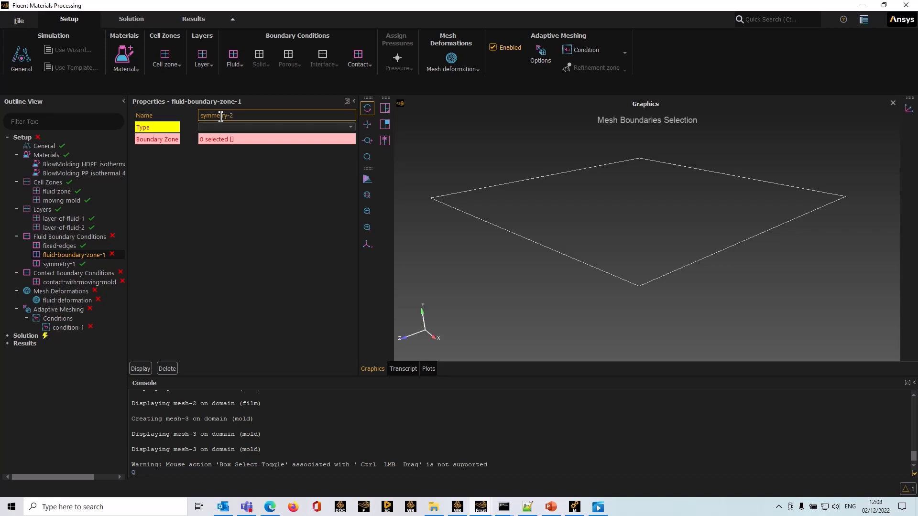
key(Return)
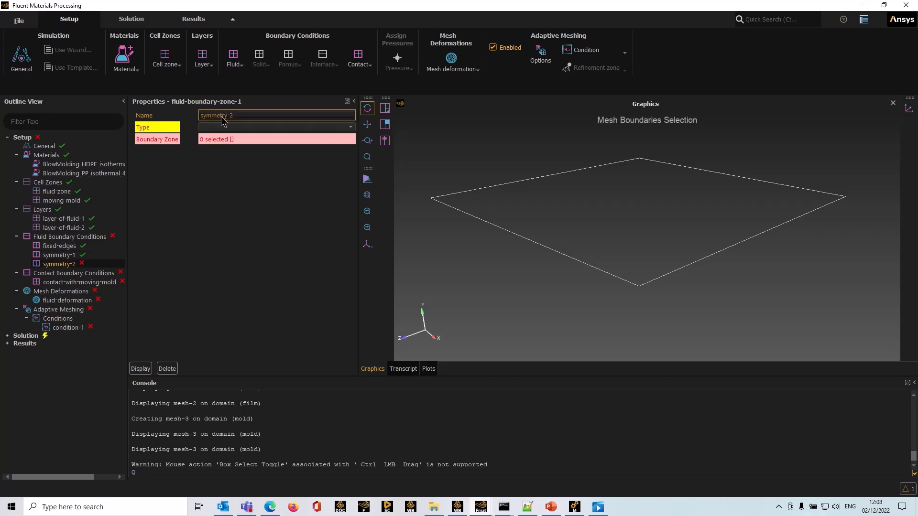
Step: Set symmetry-2 to type Symmetry on the remaining film edge, boundary4, with the plane of symmetry's normal direction along the X axis
click(346, 128)
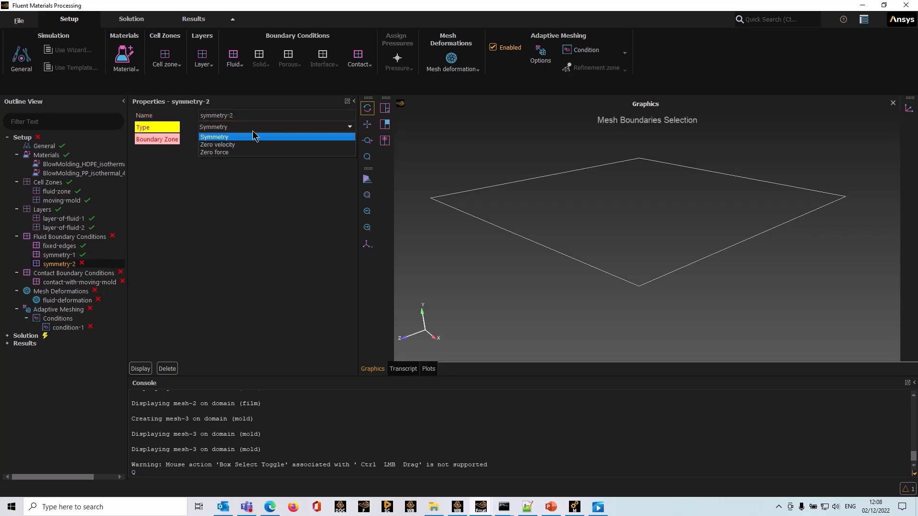
click(221, 137)
click(234, 139)
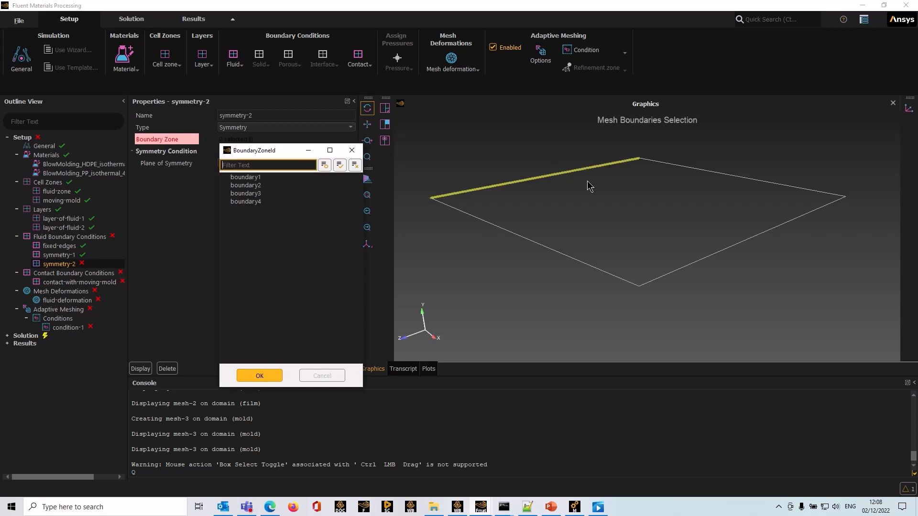
click(687, 268)
click(260, 376)
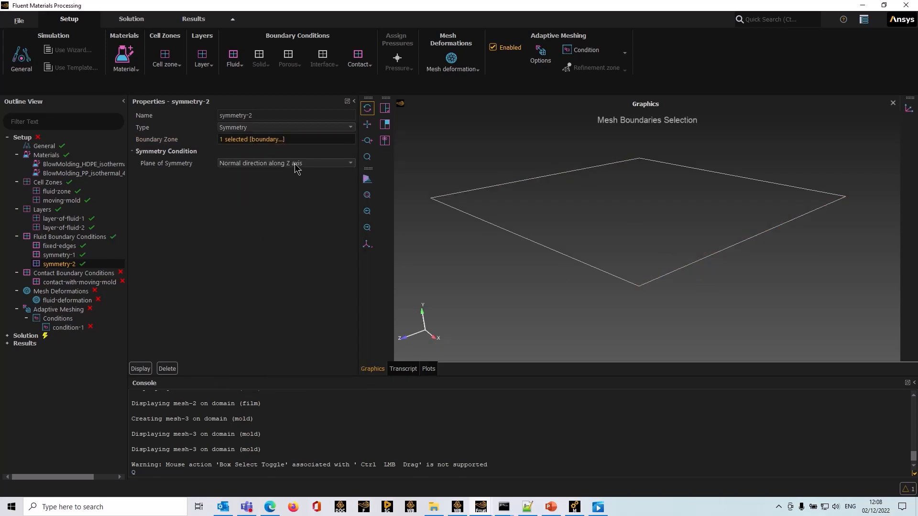
click(308, 163)
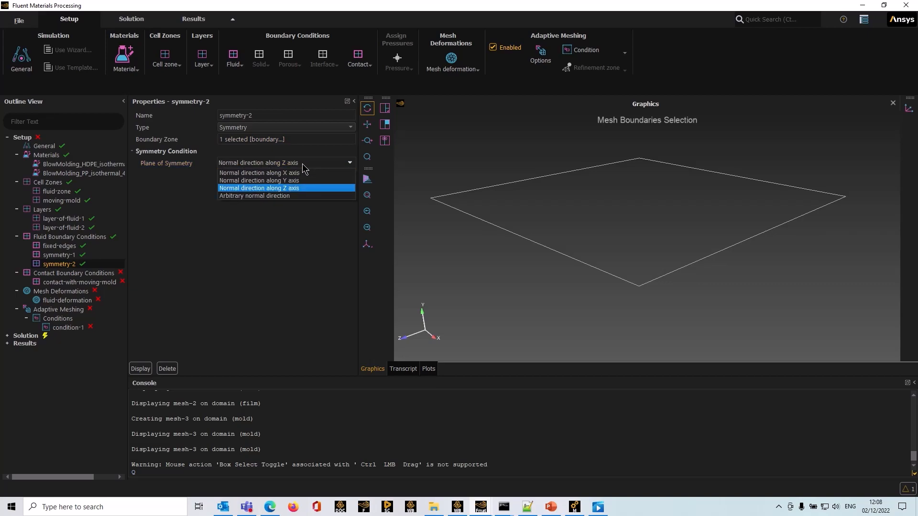
click(279, 173)
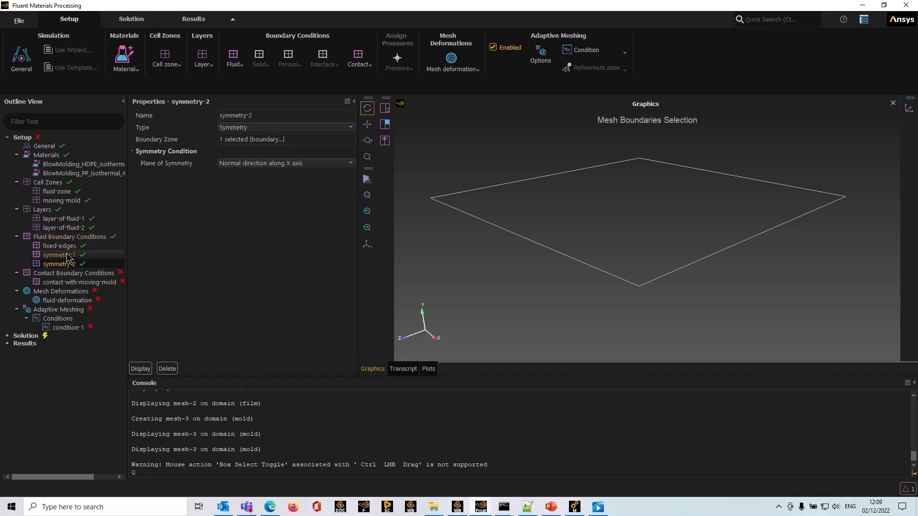
Step: For contact-with-moving-mold, assign film as the fluid zone of contact and mold as the mold zone of contact
click(70, 283)
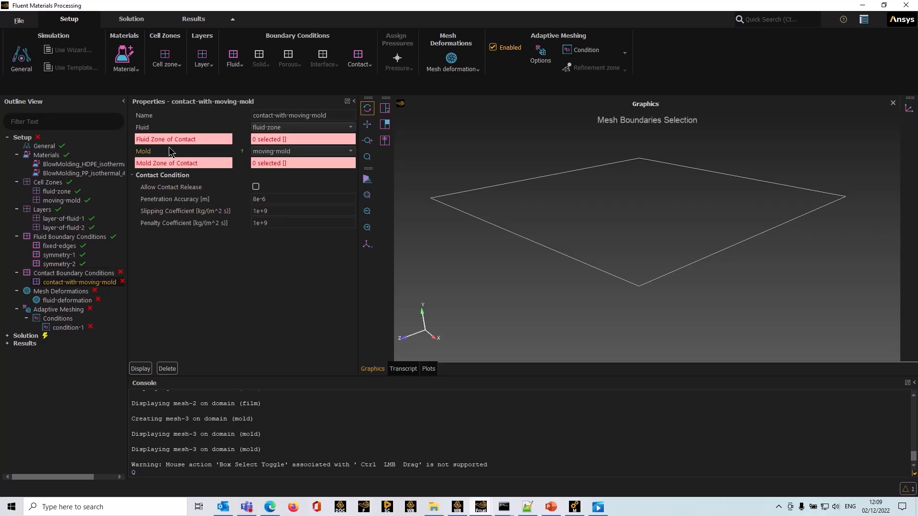
click(309, 139)
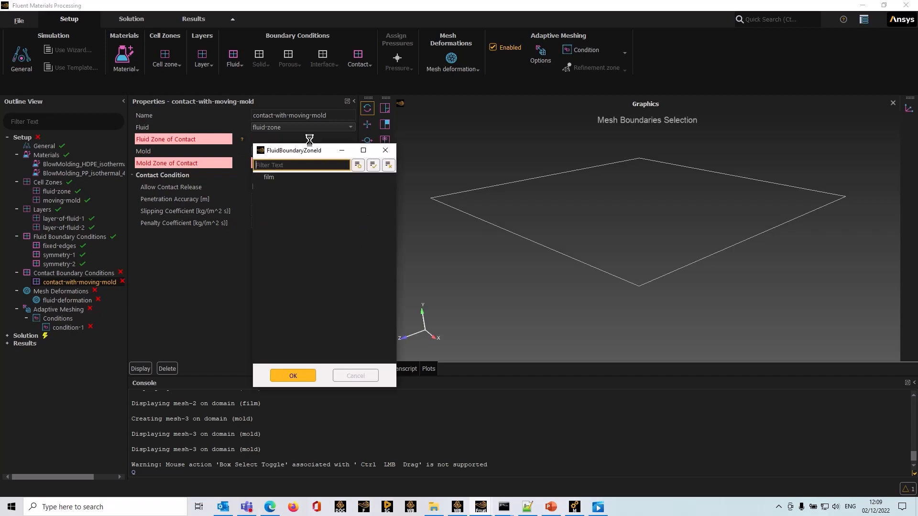
click(281, 372)
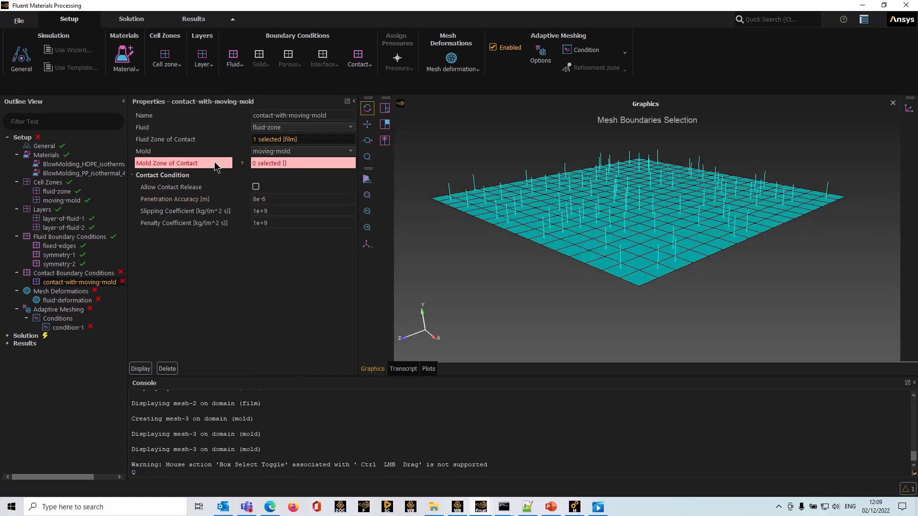
click(269, 163)
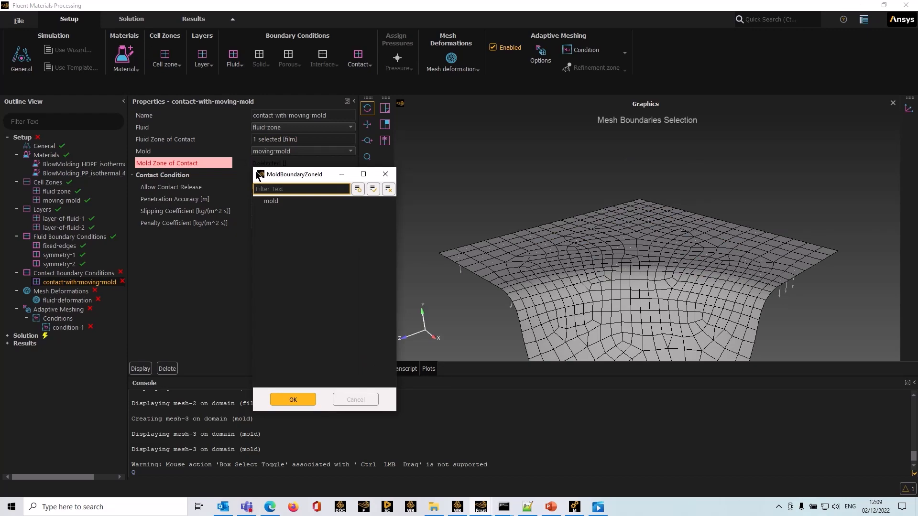
click(271, 203)
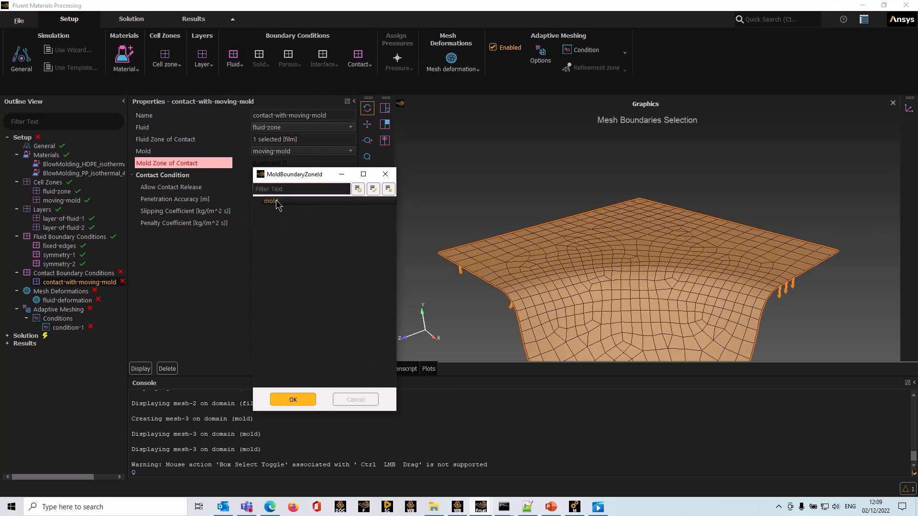
click(291, 403)
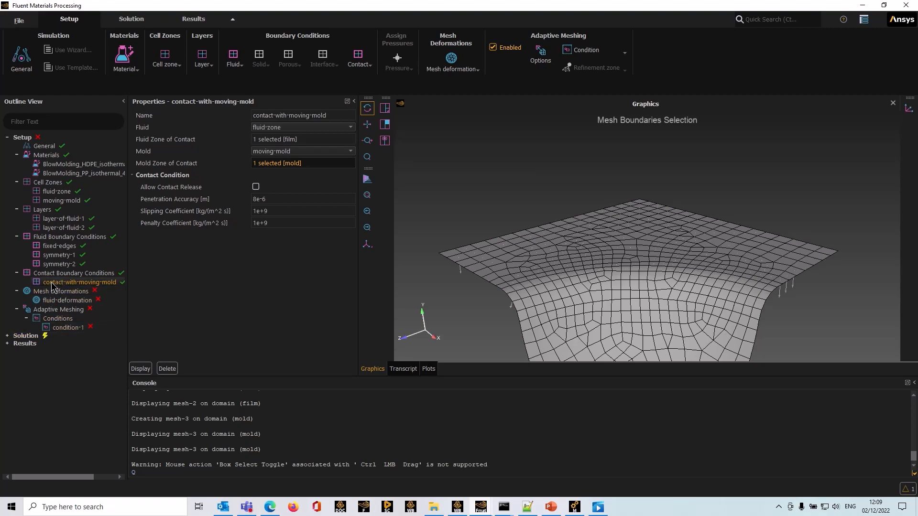
Step: Assign film as the zone of the Lagrangian fluid-deformation mesh deformation and disable adaptive meshing
click(57, 302)
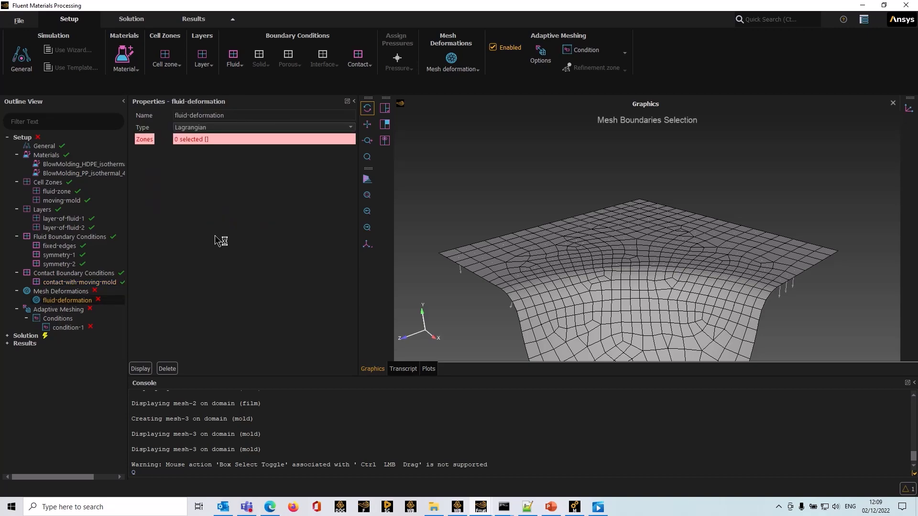
click(207, 140)
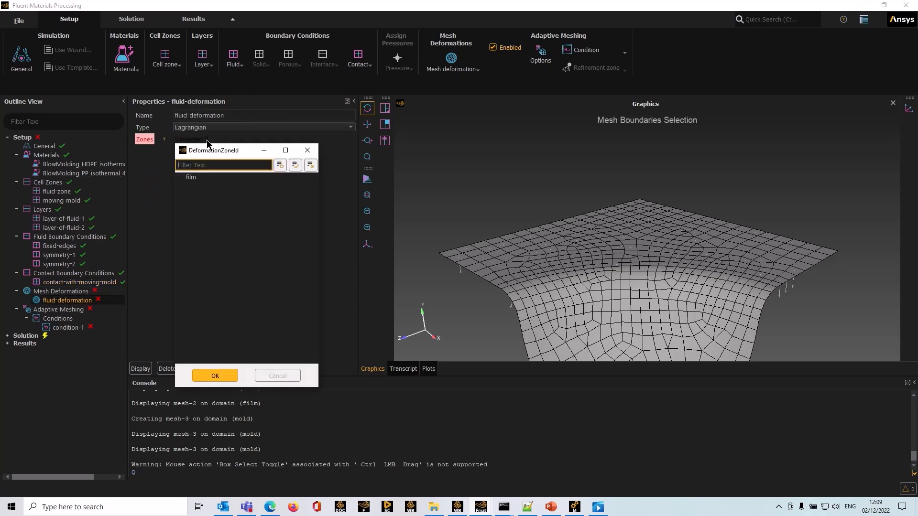
click(196, 177)
click(215, 376)
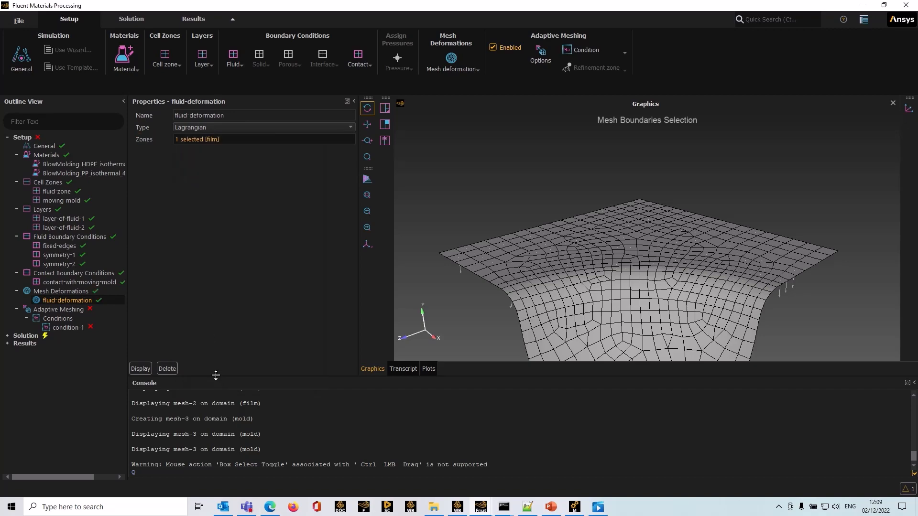
click(54, 309)
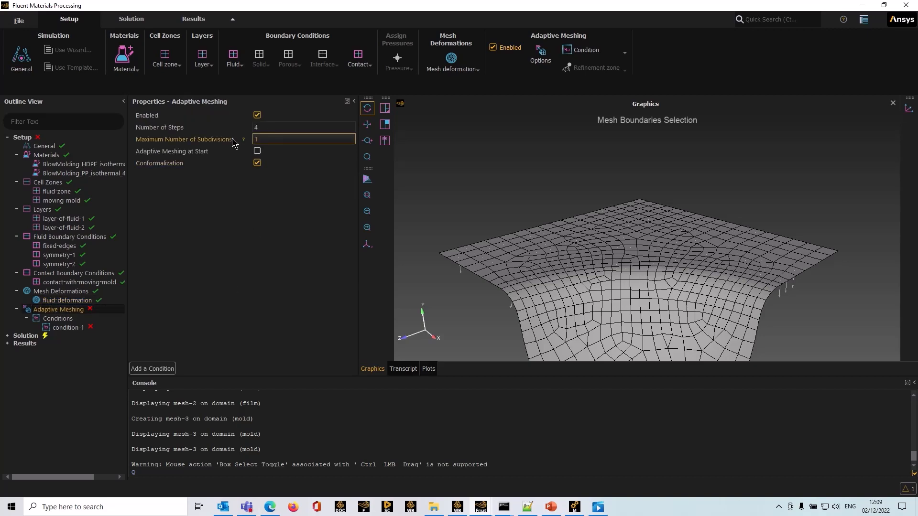
click(257, 116)
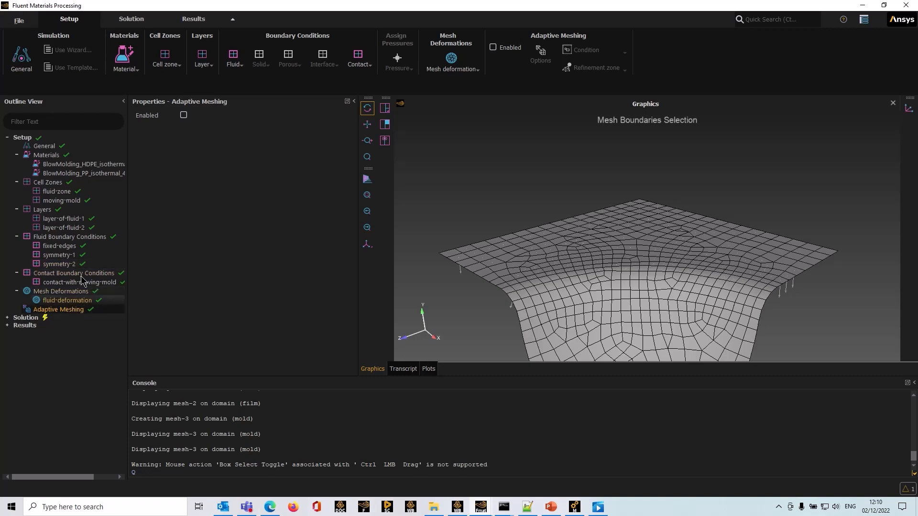
Step: Set the minimum time step to 1e-6 s in the transient controls of the solution's calculation activities
click(7, 318)
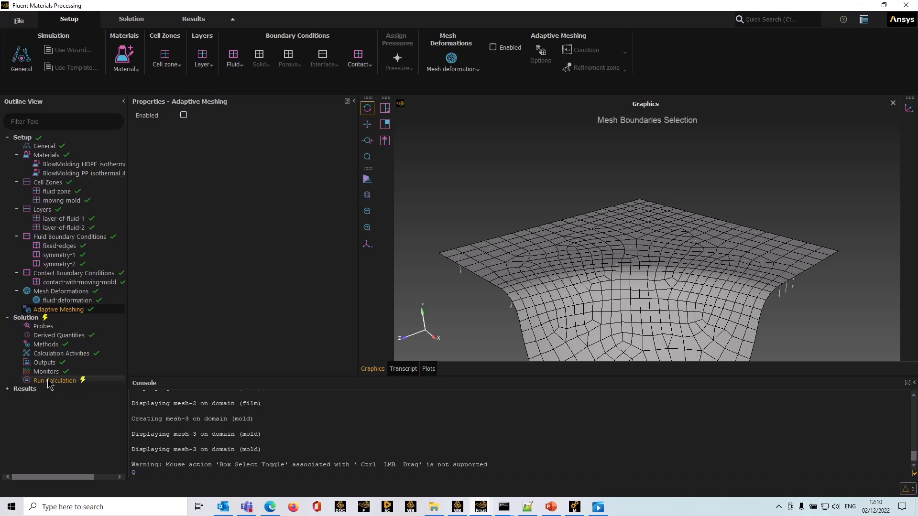
click(54, 354)
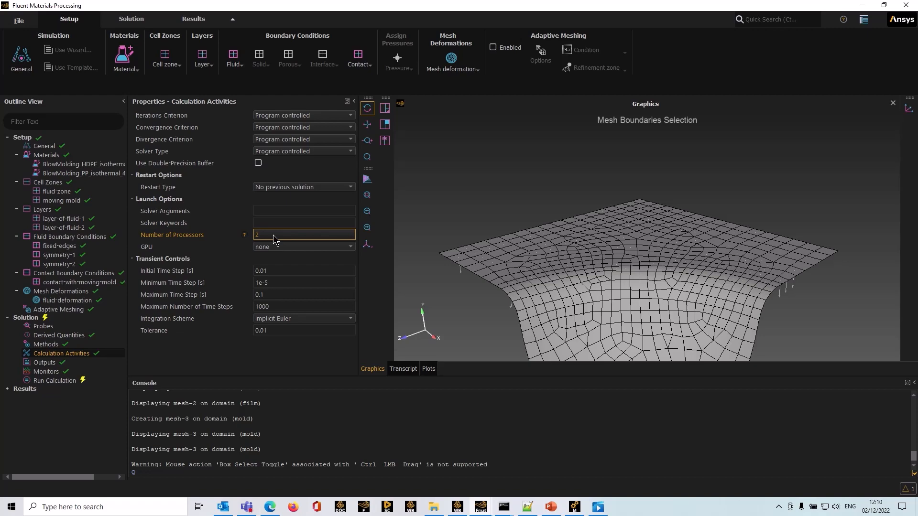
key(Tab)
key(Tab)
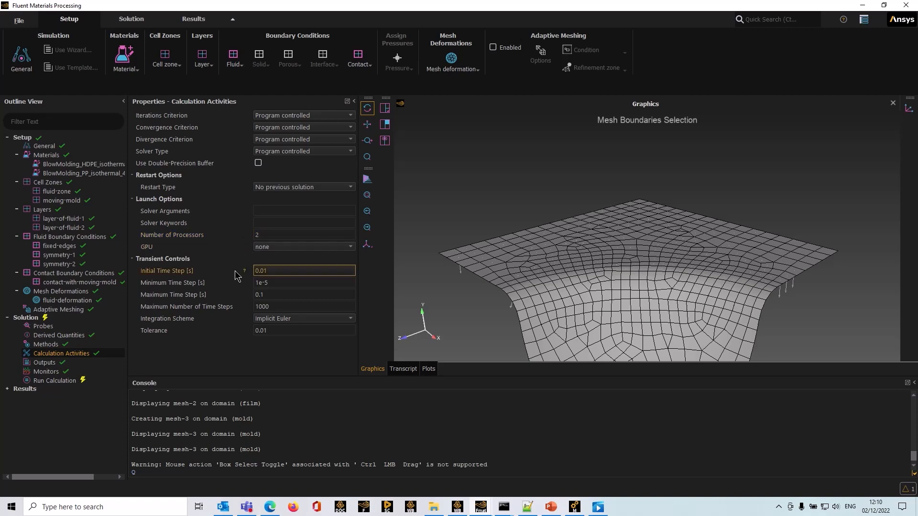
key(Tab)
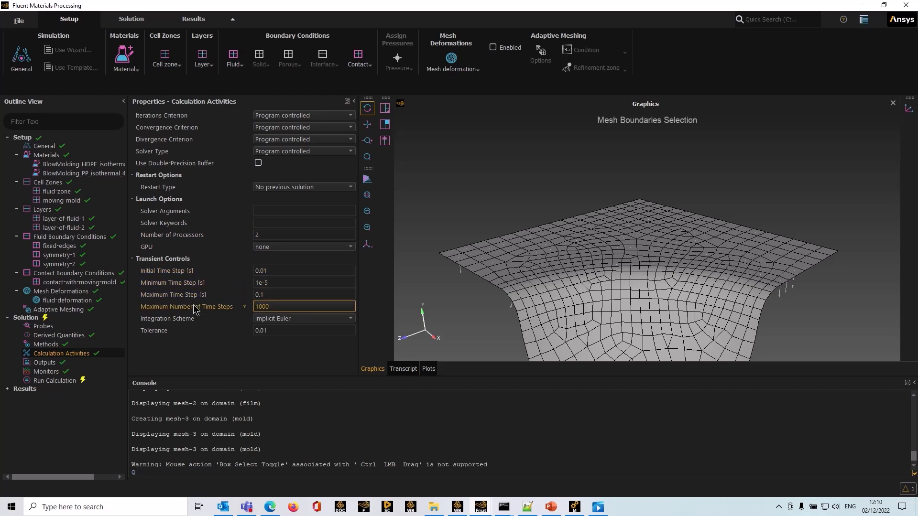
click(266, 285)
click(279, 283)
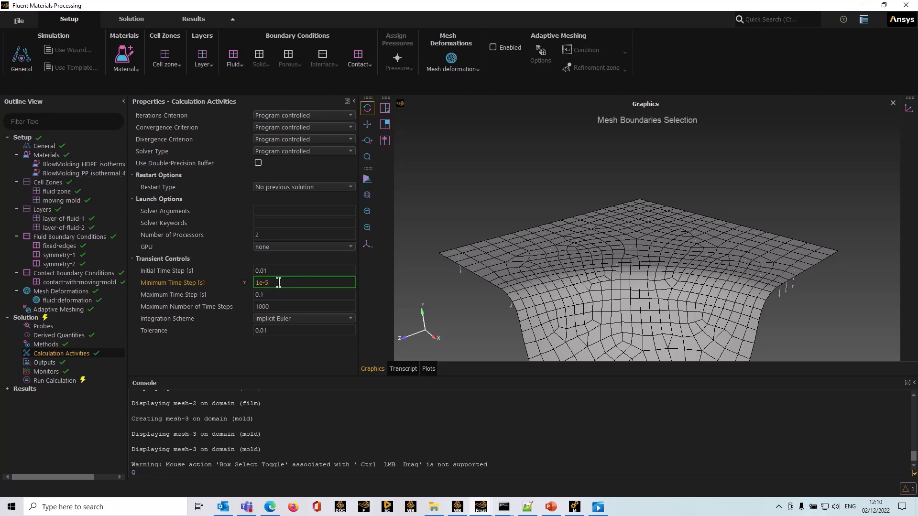
key(BackSpace)
text(6)
key(Return)
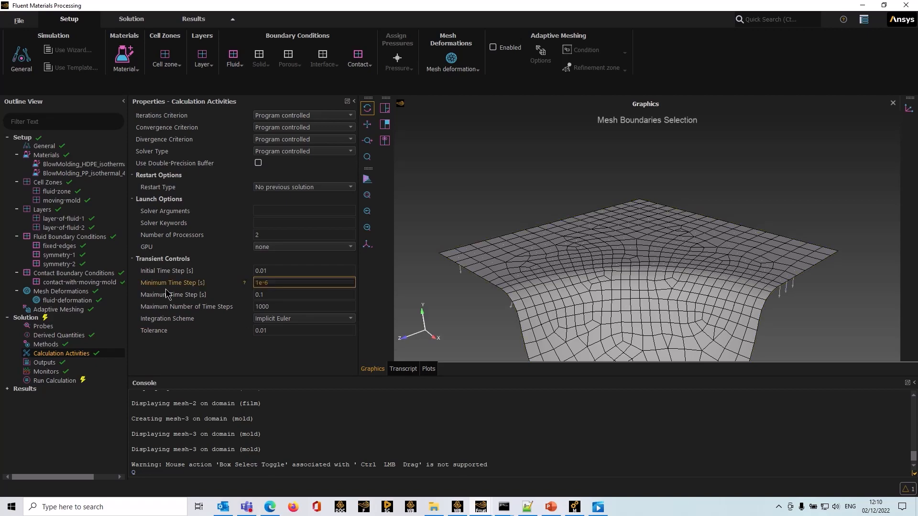
Step: Check that the simulation setup is complete and valid for the solver
click(48, 382)
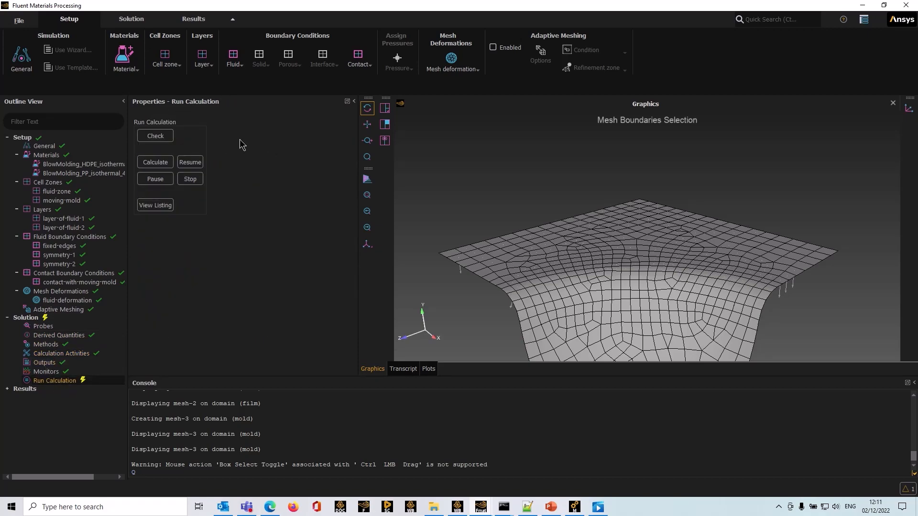
click(149, 137)
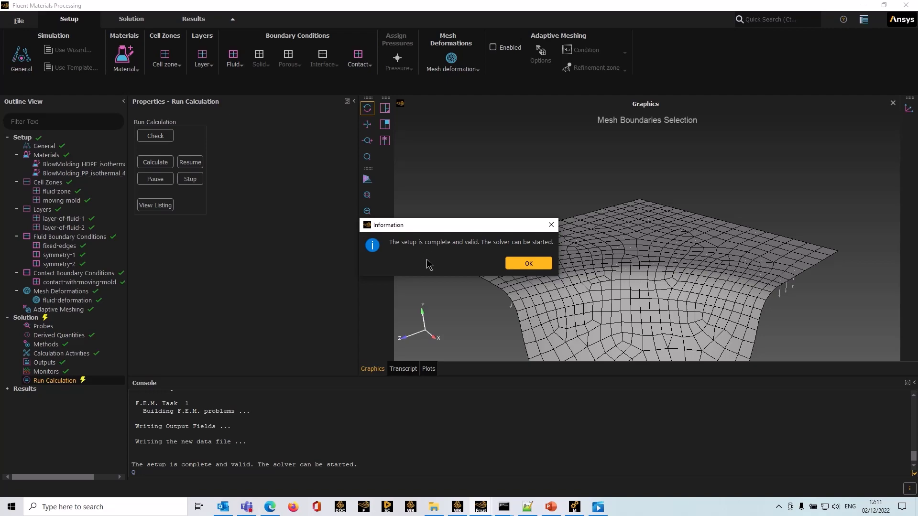
click(518, 265)
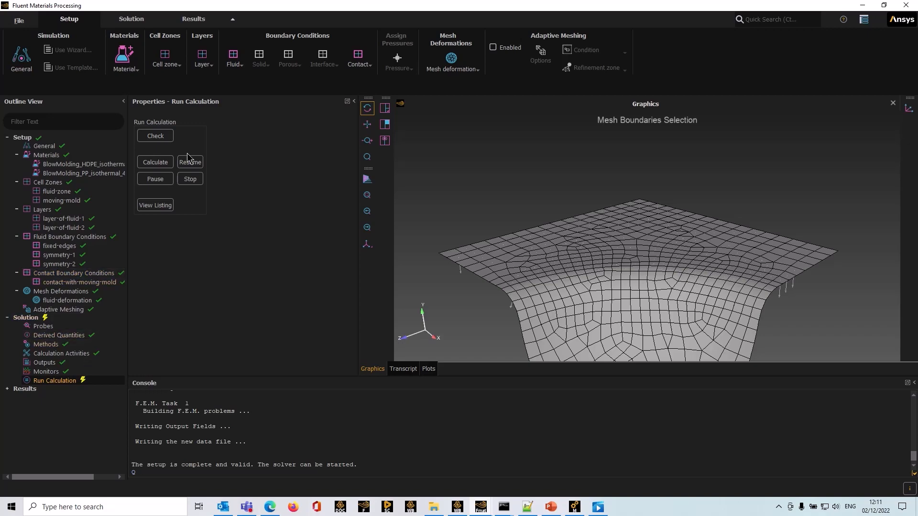
Step: Run the calculation and review the solver transcript's simulation summary, memory and time statistics
click(159, 163)
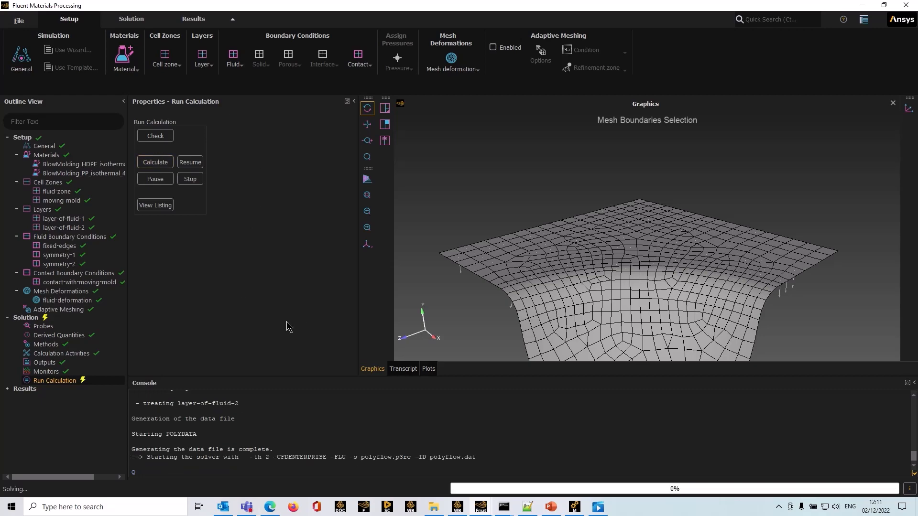
click(404, 369)
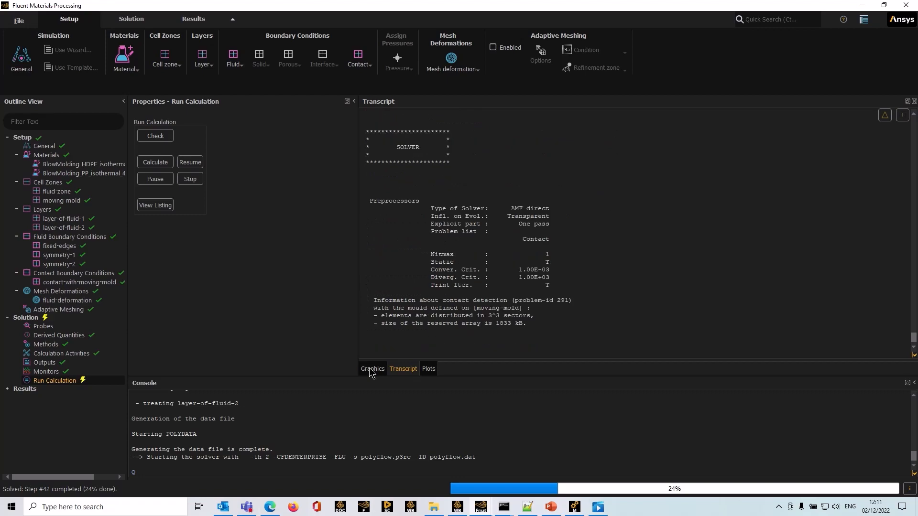
click(371, 372)
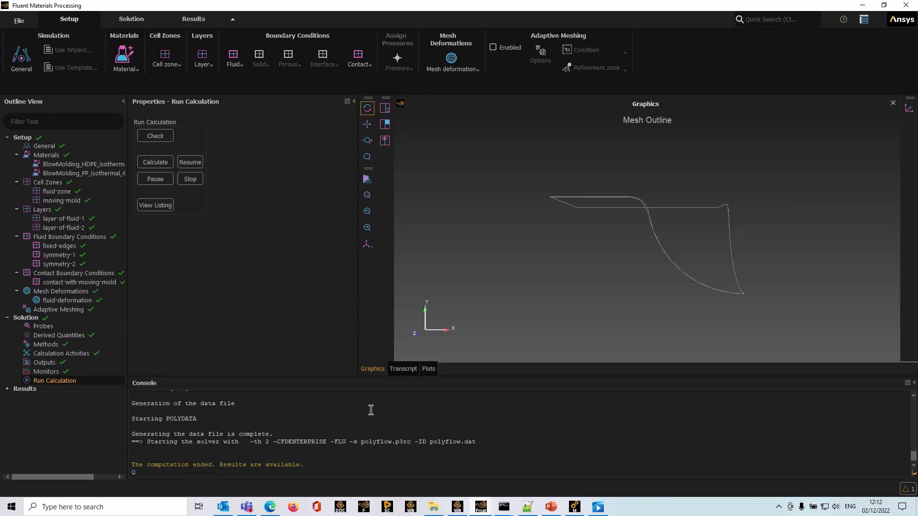
click(404, 369)
scroll(430, 337, up, 9)
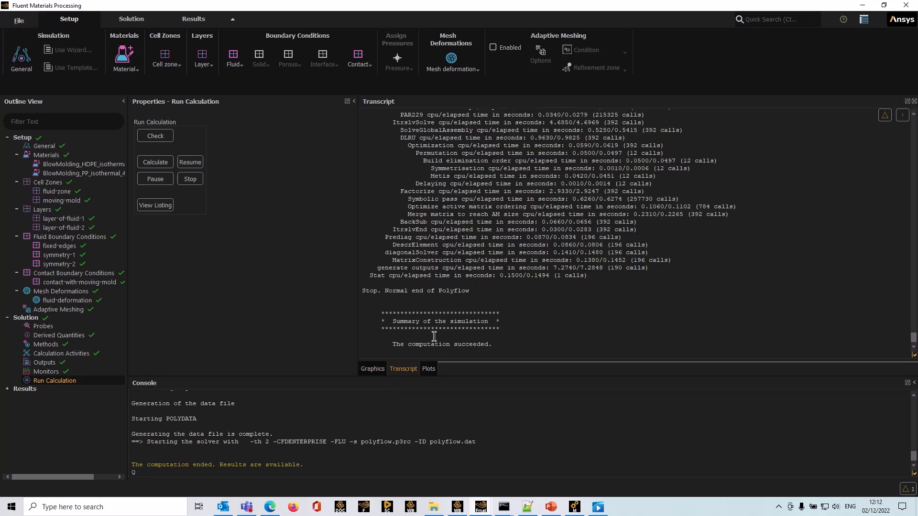
scroll(453, 326, up, 8)
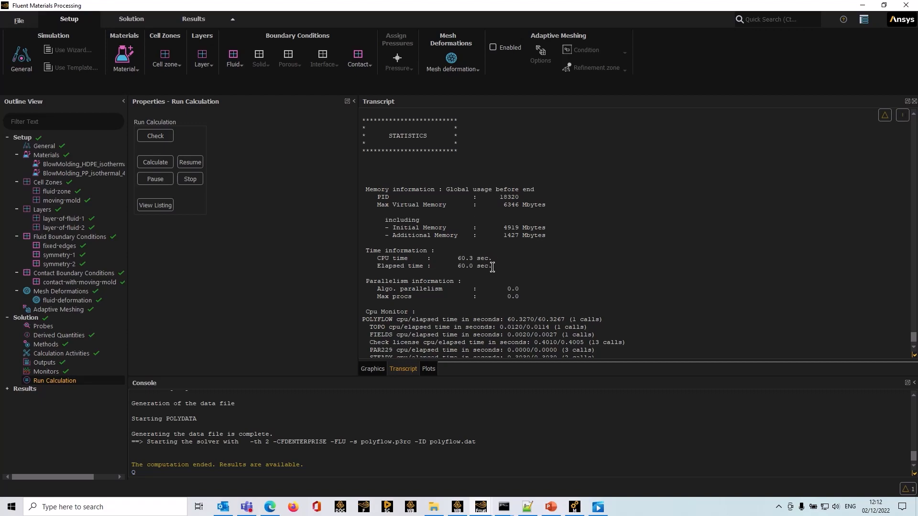
scroll(492, 268, down, 15)
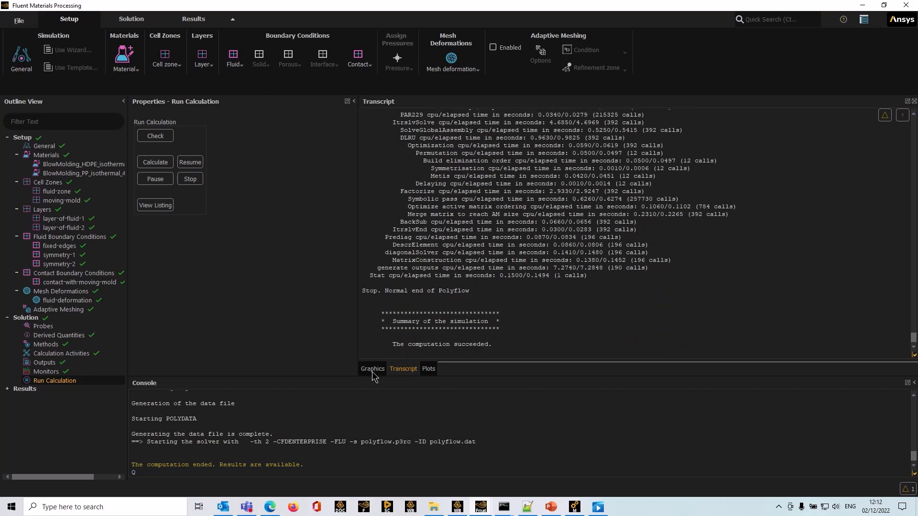
Step: Display the existing mesh-1 graphics object with the film and mold on the computed results
click(372, 370)
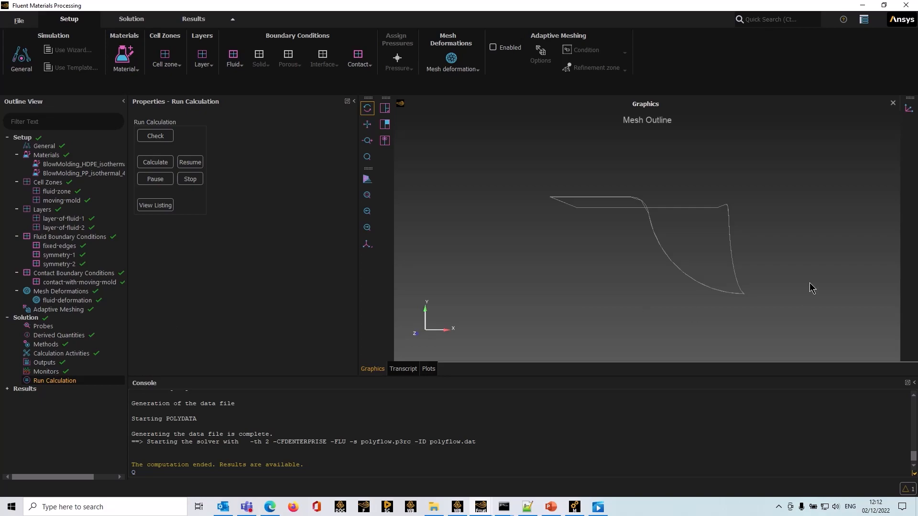
mouse_move(811, 288)
mouse_down()
mouse_move(742, 279)
mouse_move(722, 311)
mouse_up()
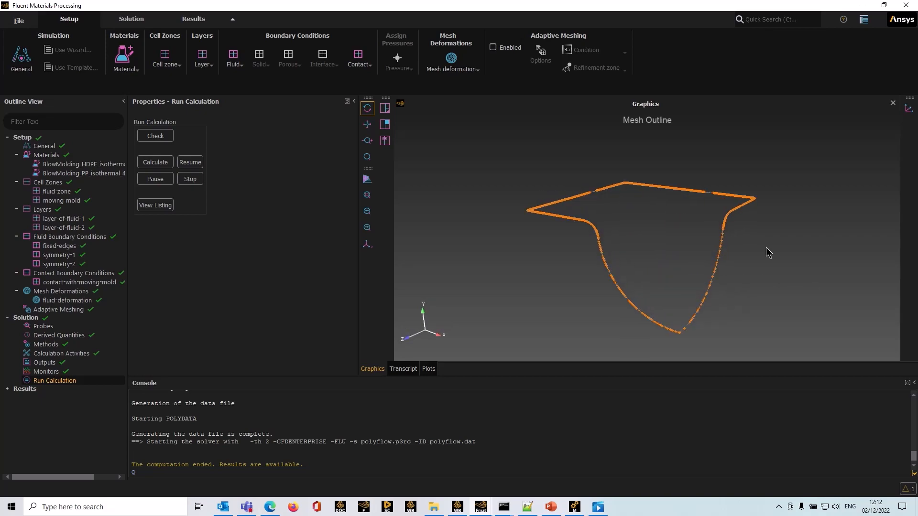
drag(768, 253, 773, 261)
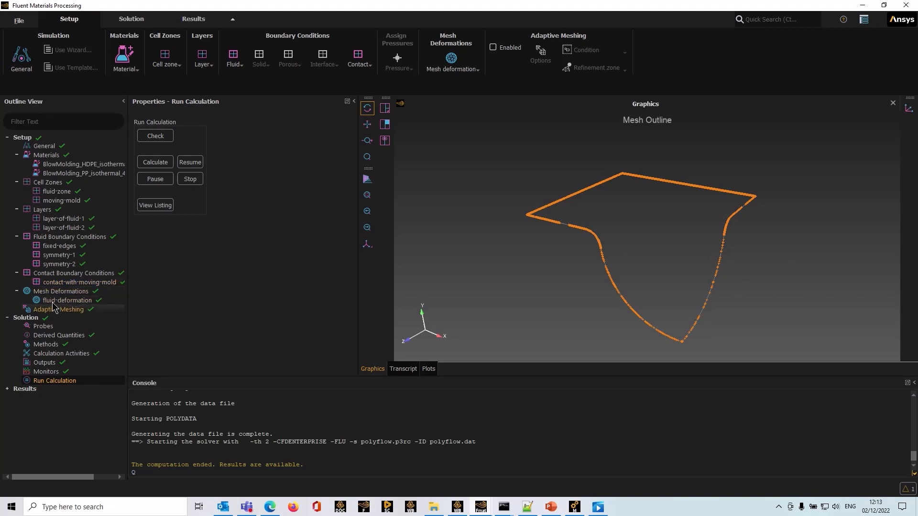
click(7, 389)
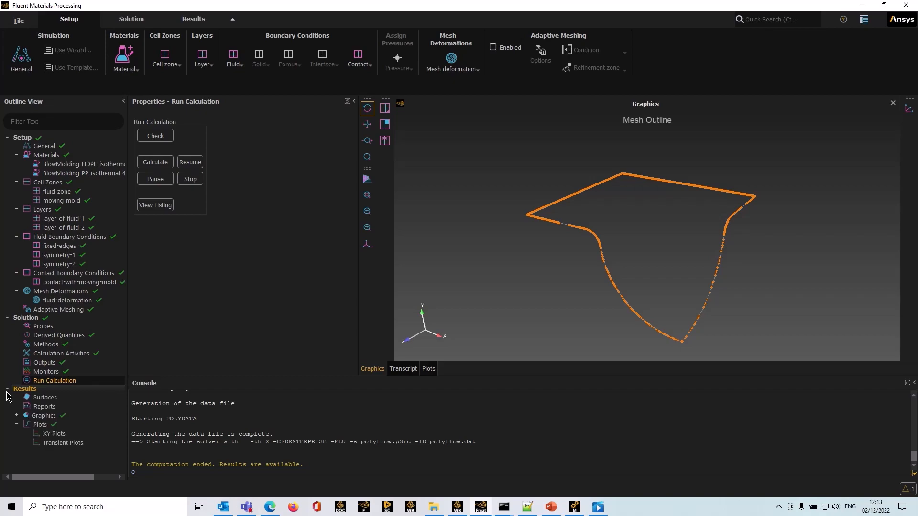
click(17, 416)
scroll(51, 387, down, 2)
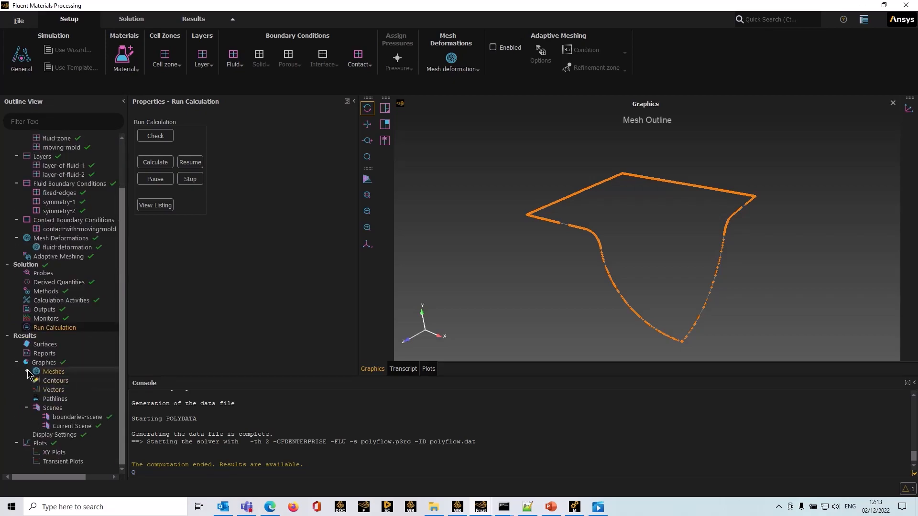
click(28, 374)
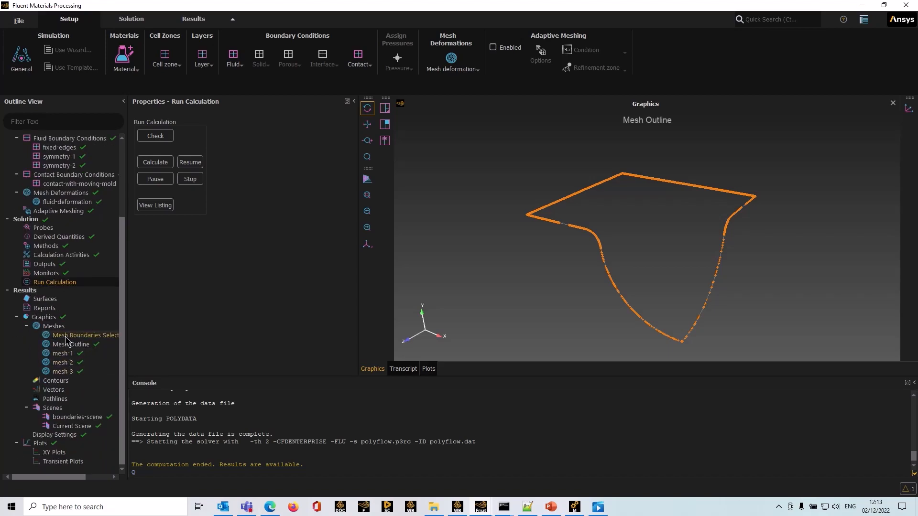
click(62, 354)
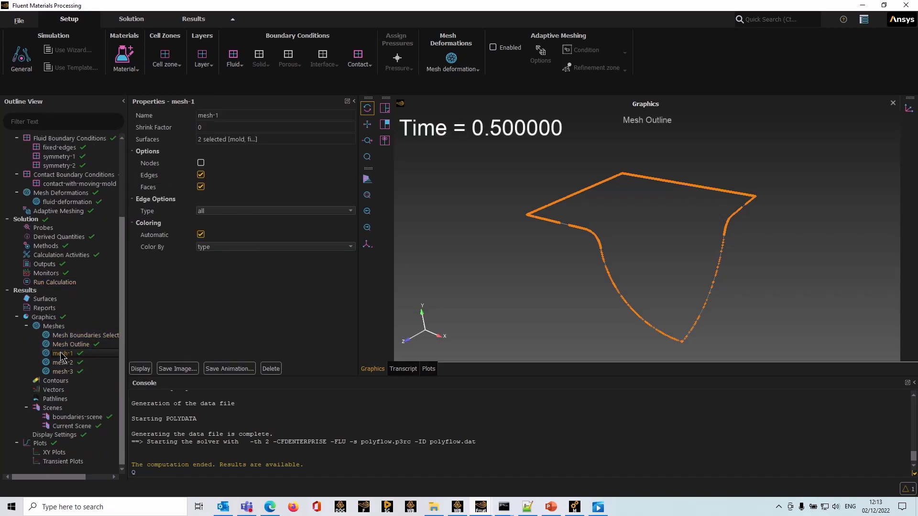
click(140, 369)
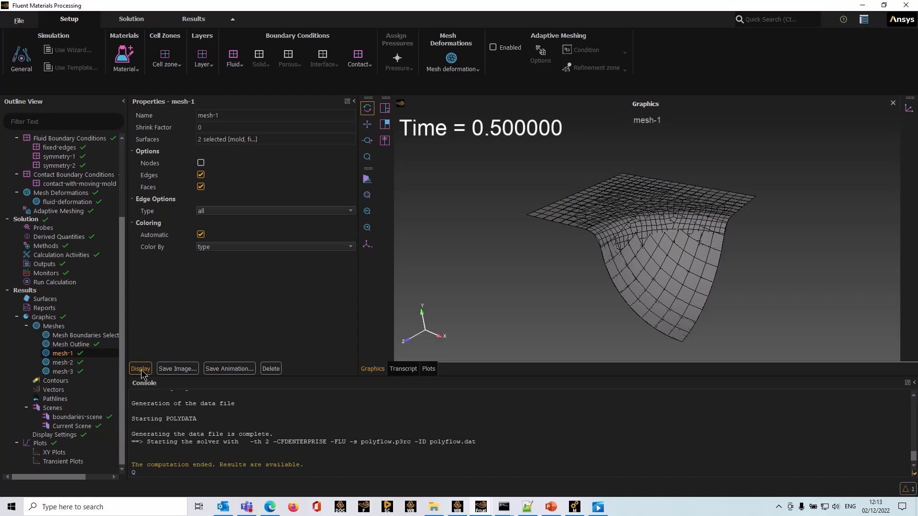
mouse_move(565, 268)
mouse_down()
mouse_move(564, 286)
mouse_move(565, 270)
mouse_up()
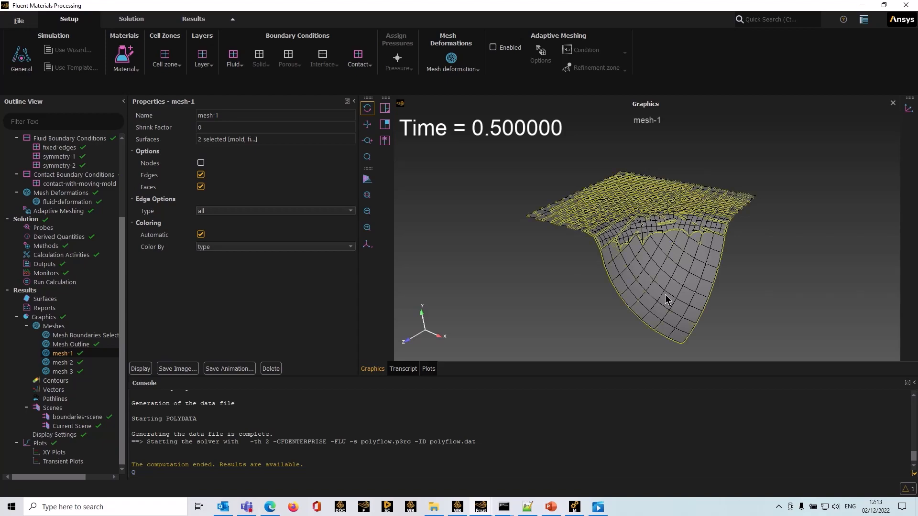
Step: Restrict the surfaces of mesh-1 to film only, redisplay it and inspect the deformed film from several angles
click(248, 140)
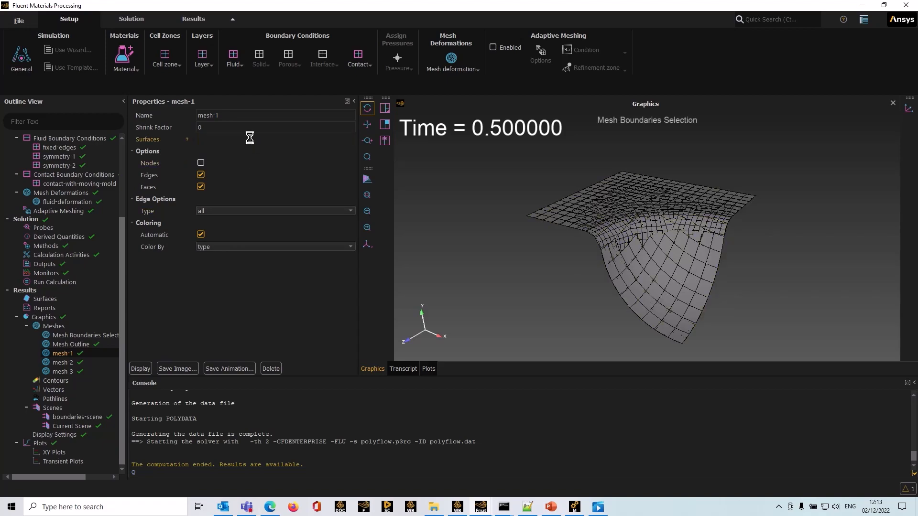
click(333, 164)
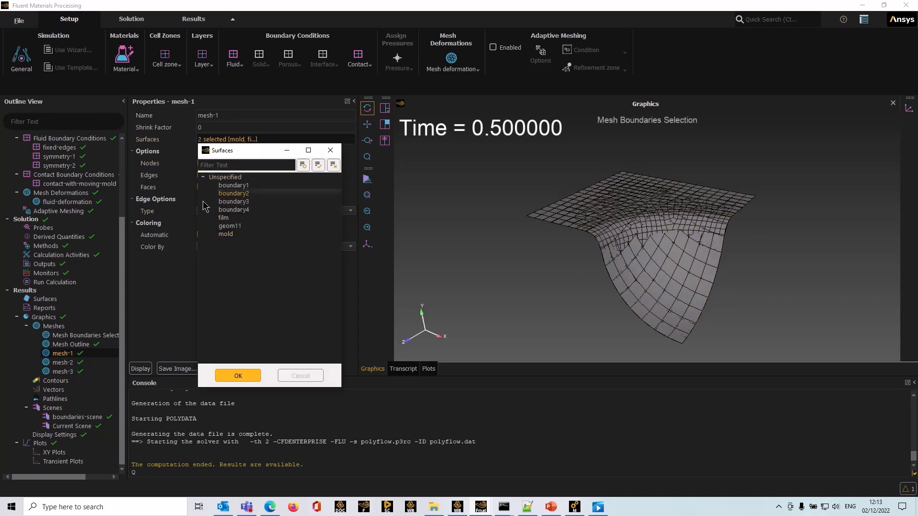
click(229, 219)
click(234, 375)
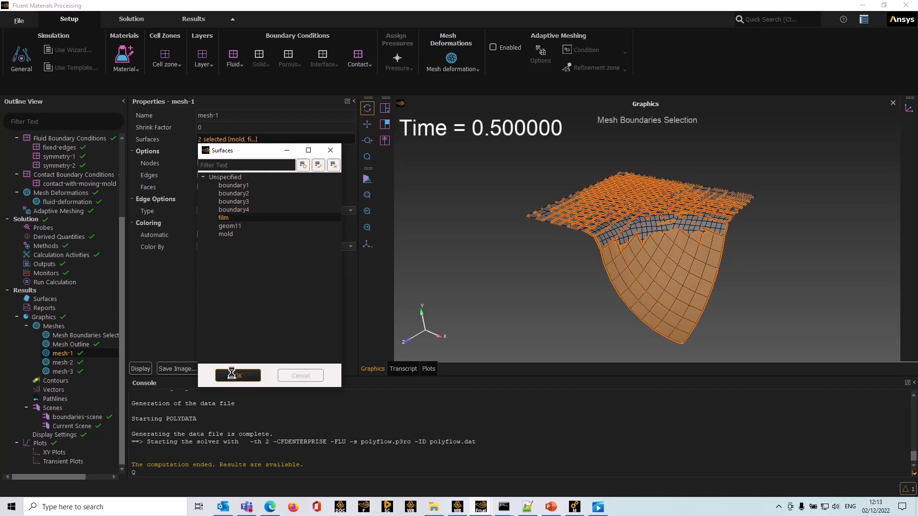
click(140, 369)
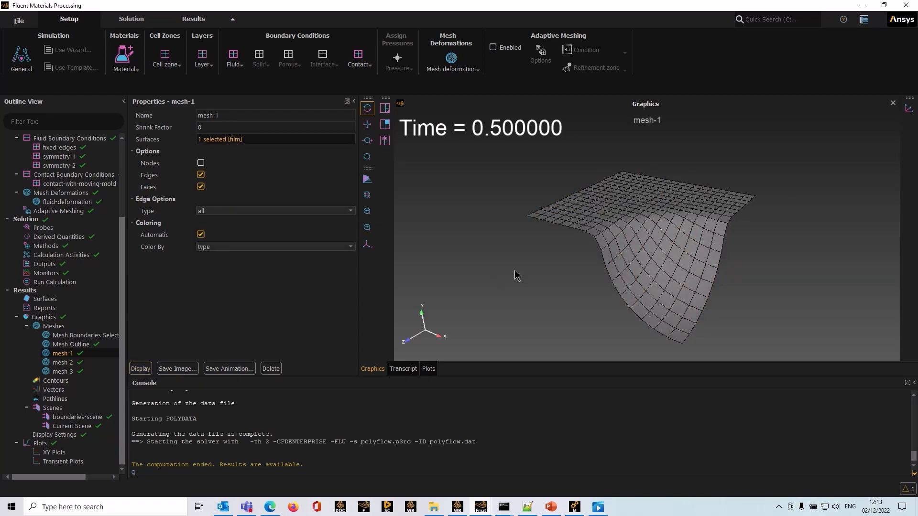
drag(515, 276, 650, 154)
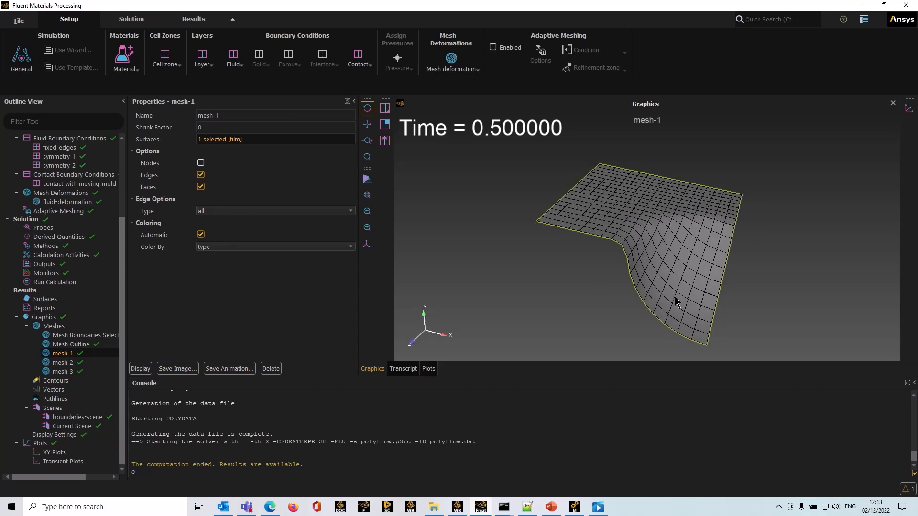
mouse_move(752, 277)
mouse_down()
mouse_move(787, 280)
mouse_move(749, 278)
mouse_up()
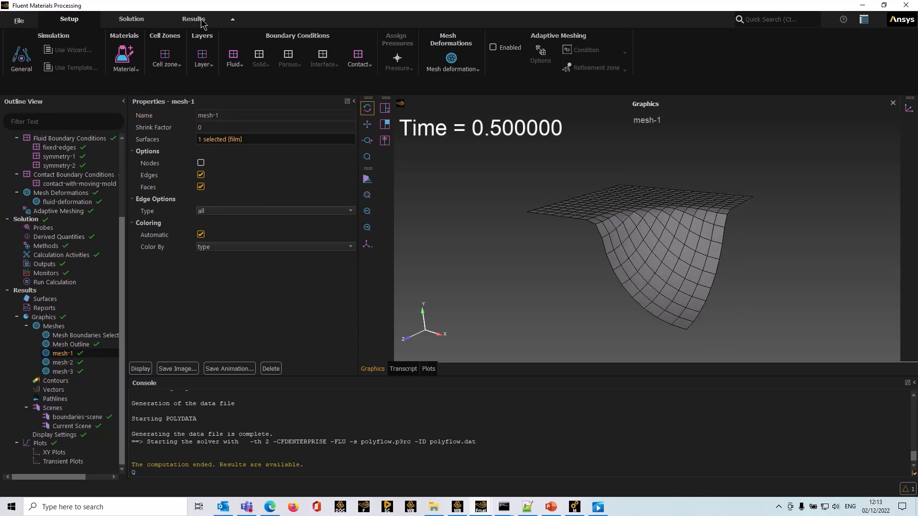
Step: Play back the solution history of the film mesh in Auto Repeat mode from frame 1 to 95, then close the playback
drag(527, 277, 800, 281)
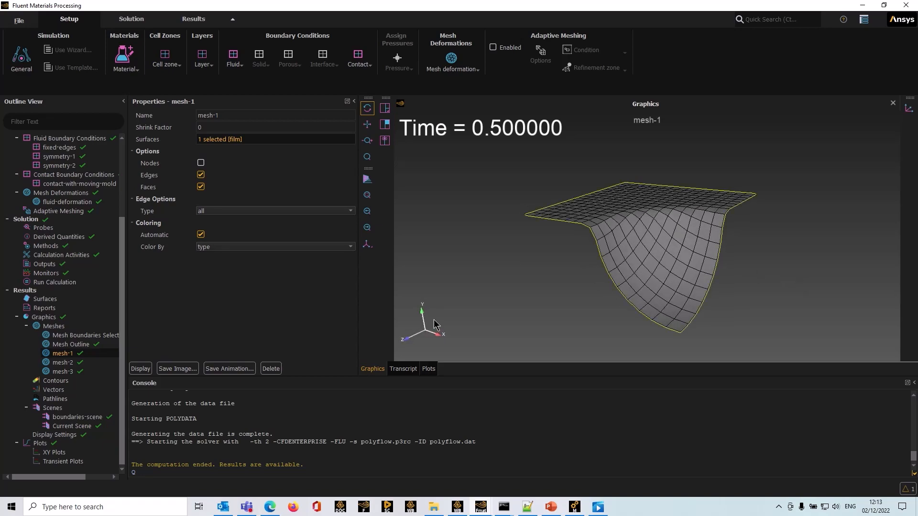
right_click(41, 291)
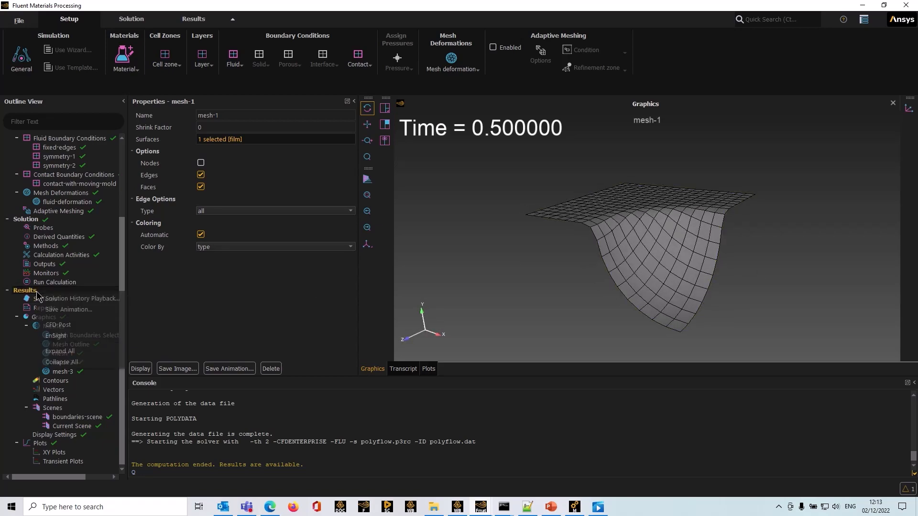
click(69, 300)
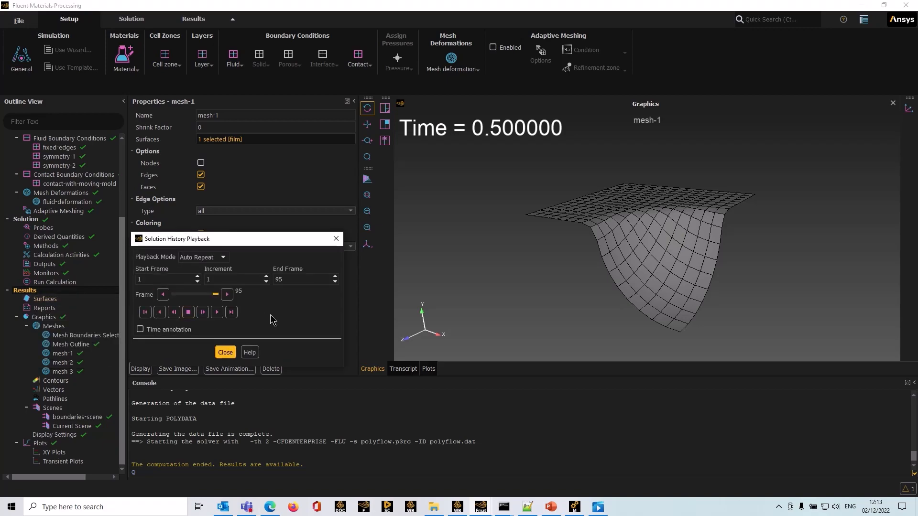
click(217, 313)
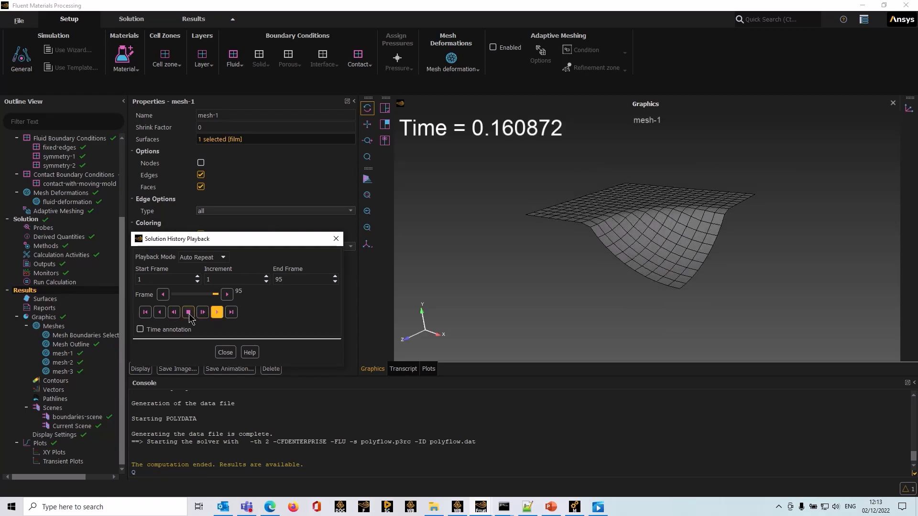
click(225, 352)
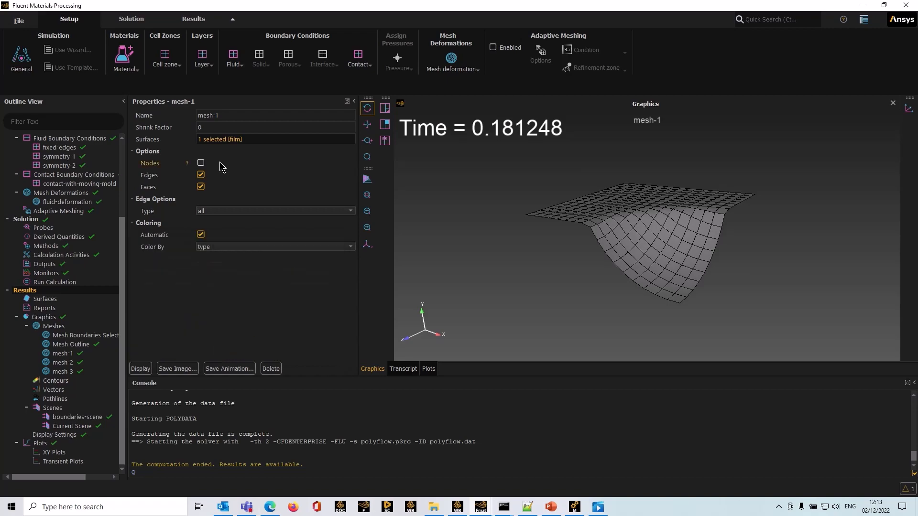
Step: Step the film mesh forward through the results timesteps, return to the first timestep, and play the deformation, stopping at timestep 70
click(194, 20)
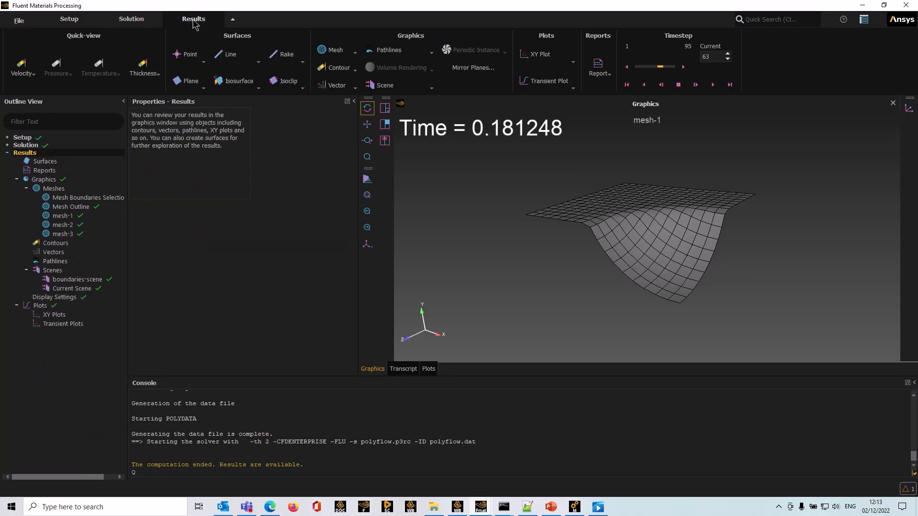
click(684, 67)
click(684, 68)
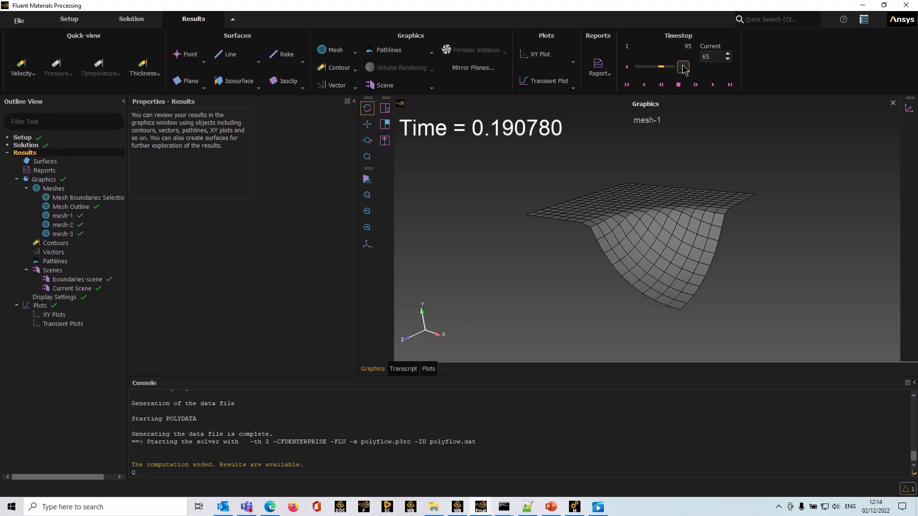
click(684, 68)
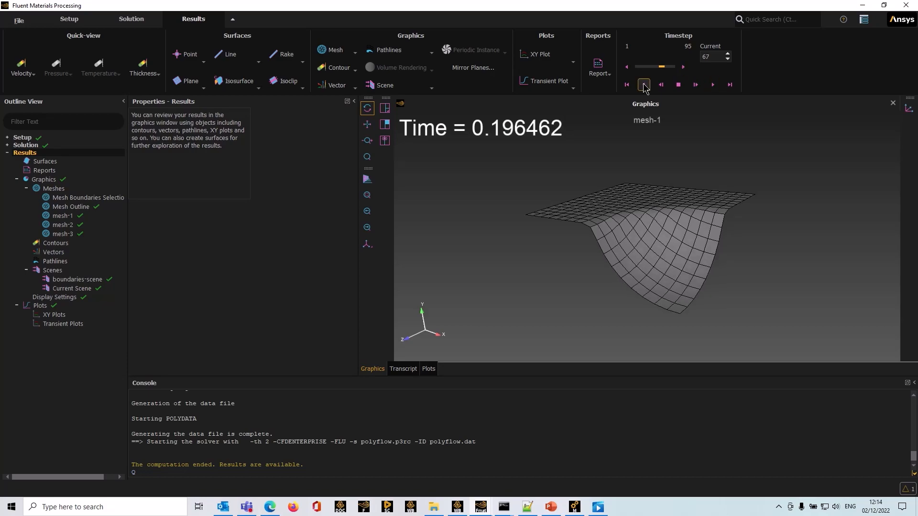
click(626, 84)
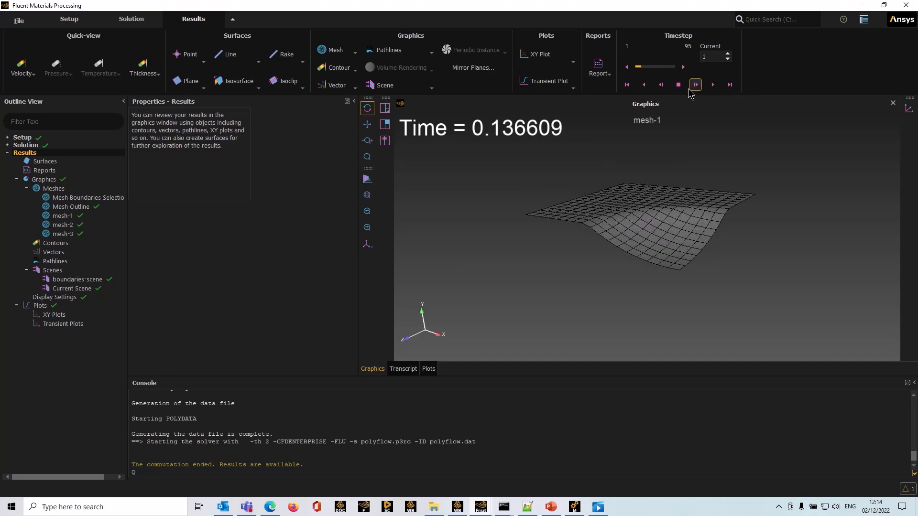
click(678, 84)
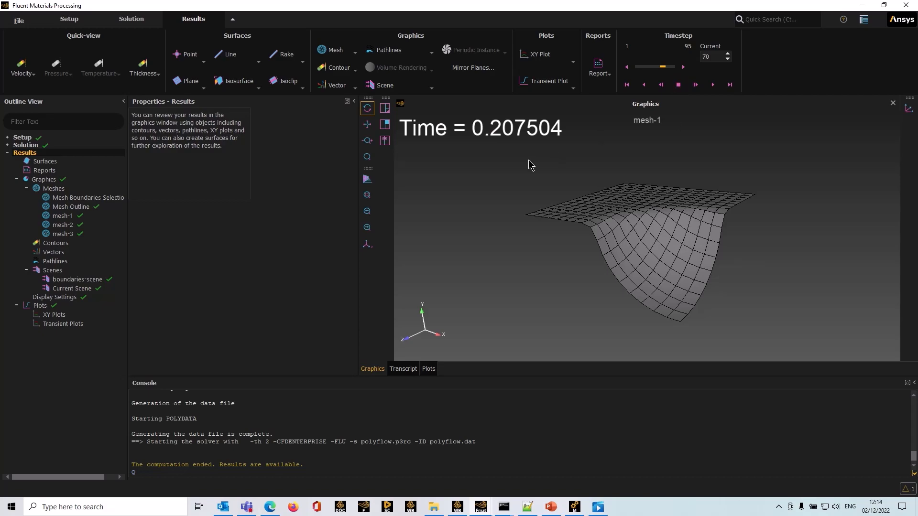
drag(531, 165, 548, 169)
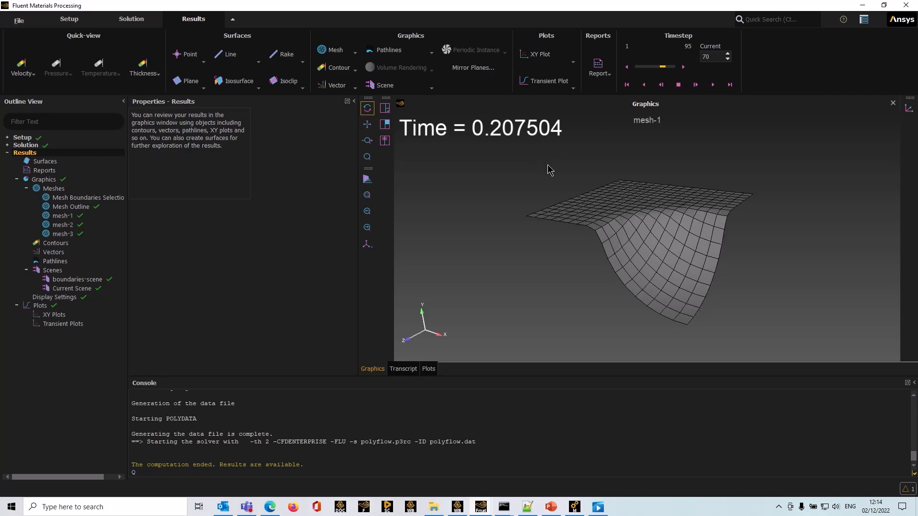
Step: Create a filled contour of THICKNESS_1 on the film surface and display it
click(51, 244)
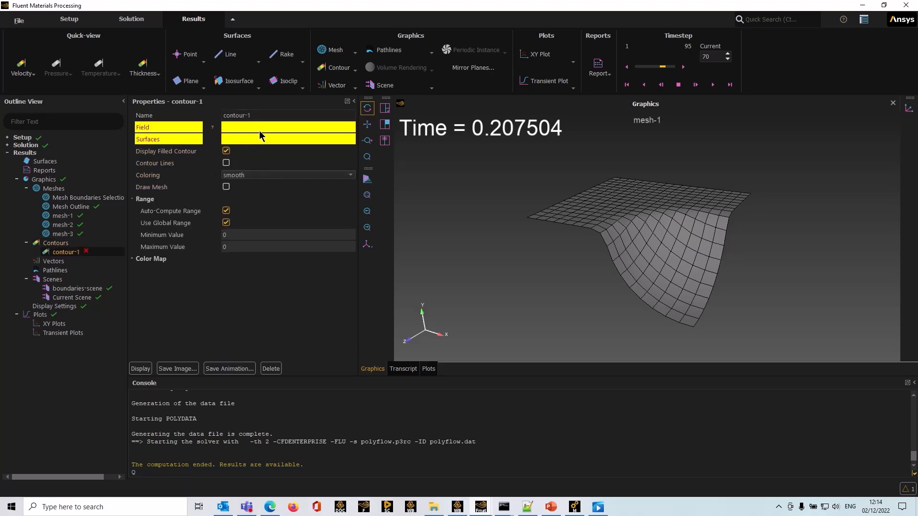
click(263, 128)
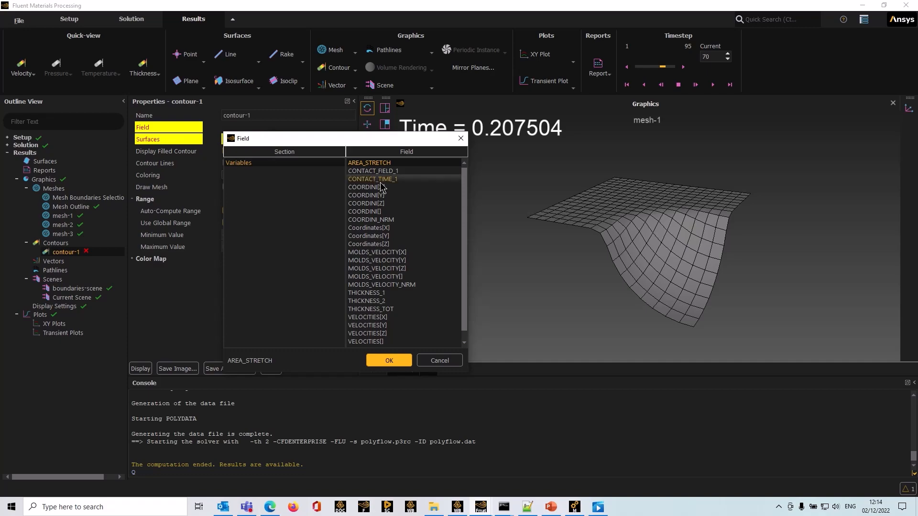
click(375, 293)
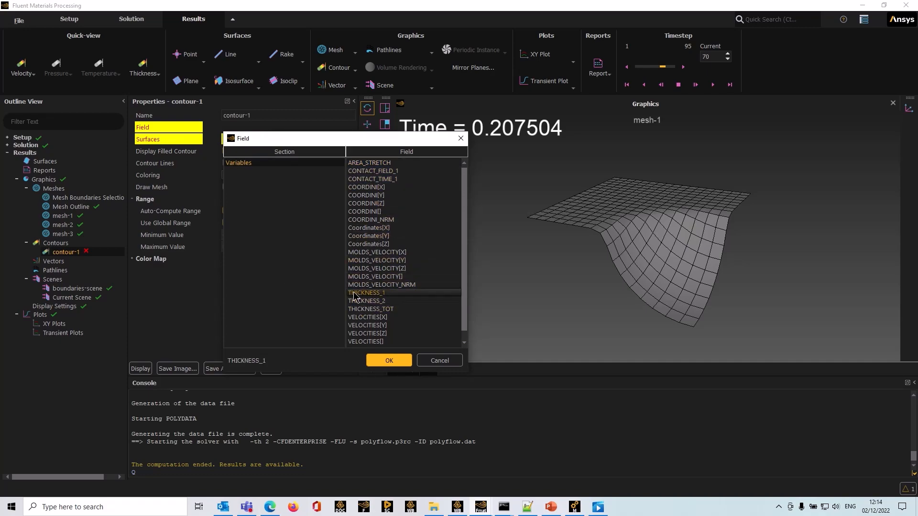
click(388, 362)
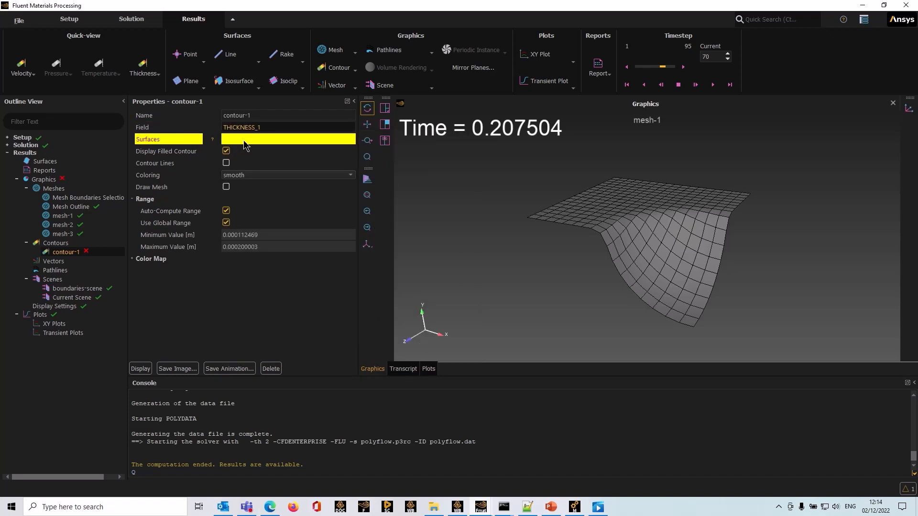
click(243, 139)
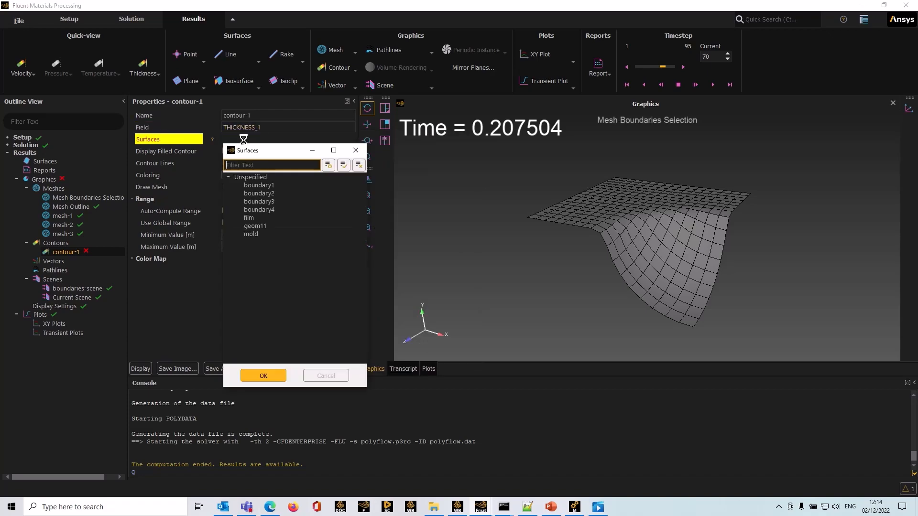
click(249, 217)
click(268, 377)
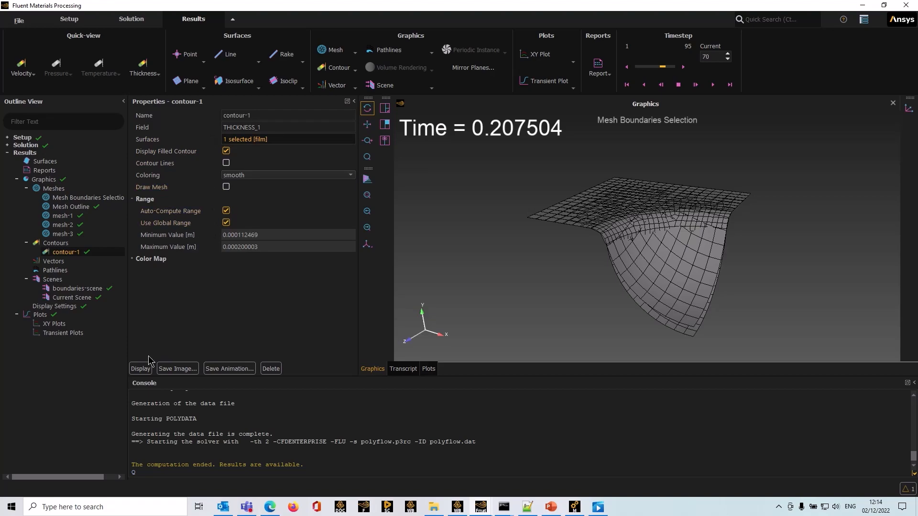
click(141, 369)
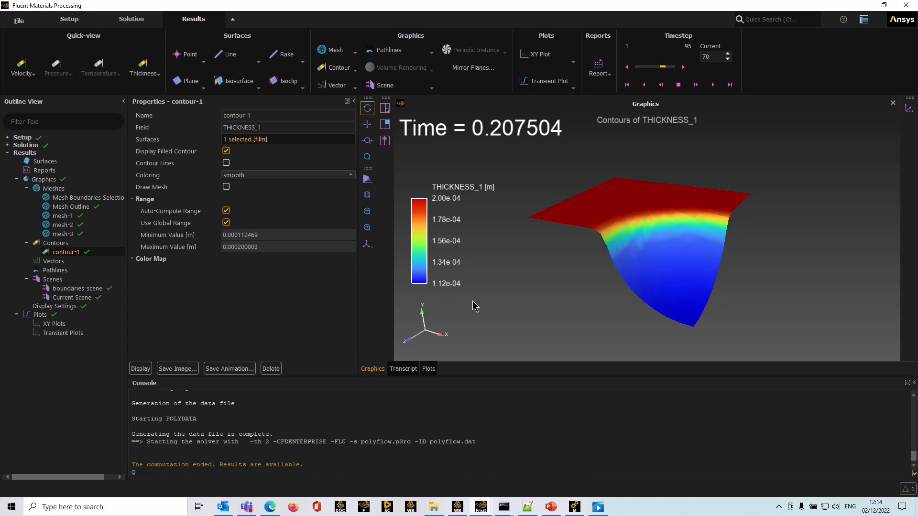
Step: Play the THICKNESS_1 contour through the timesteps and stop the animation at timestep 74
drag(591, 292, 596, 297)
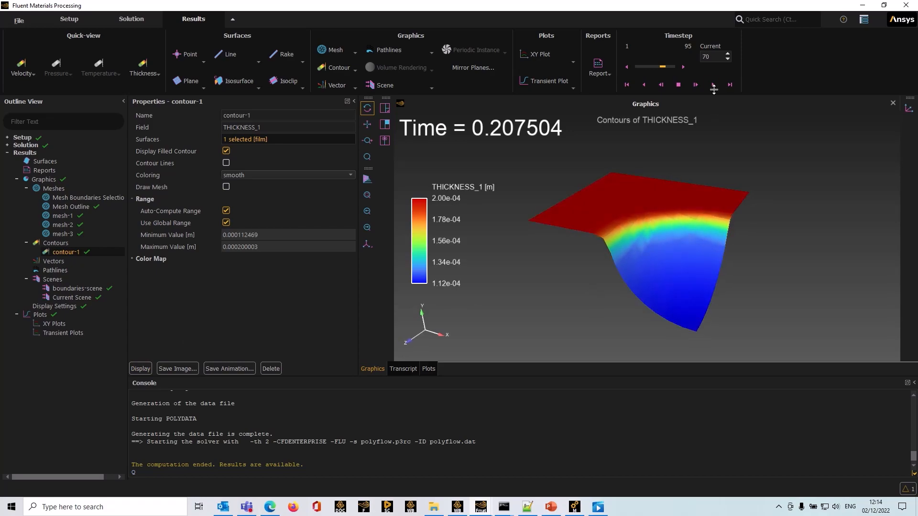
click(712, 86)
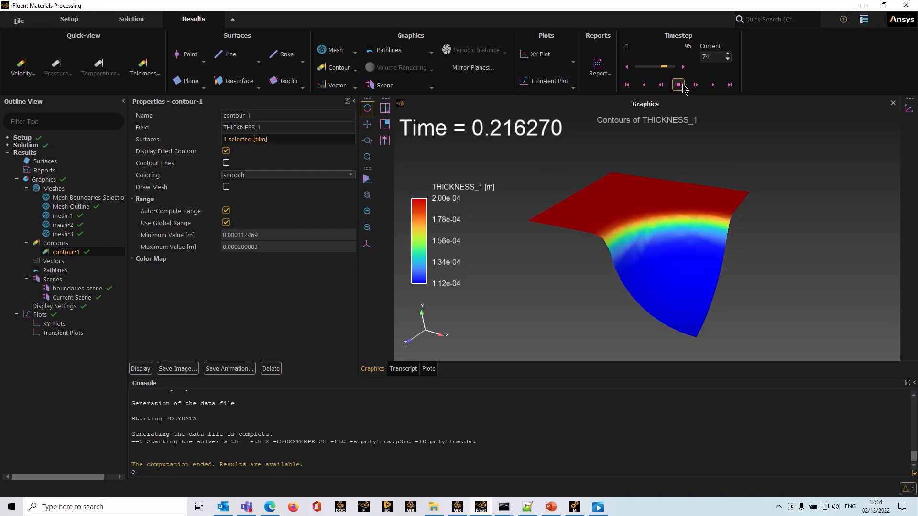
click(679, 84)
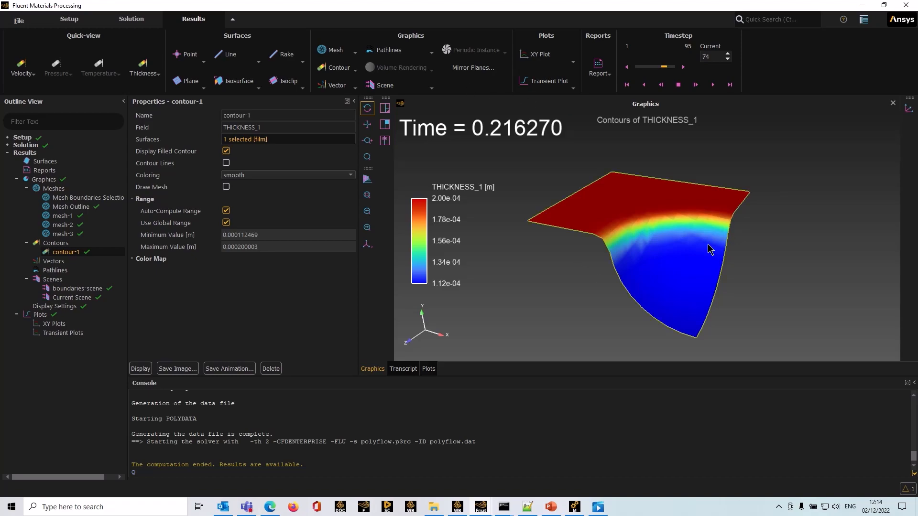
Step: Mirror the thickness contour across the X and Z planes and play the full film's evolution, stopping at timestep 14
click(473, 72)
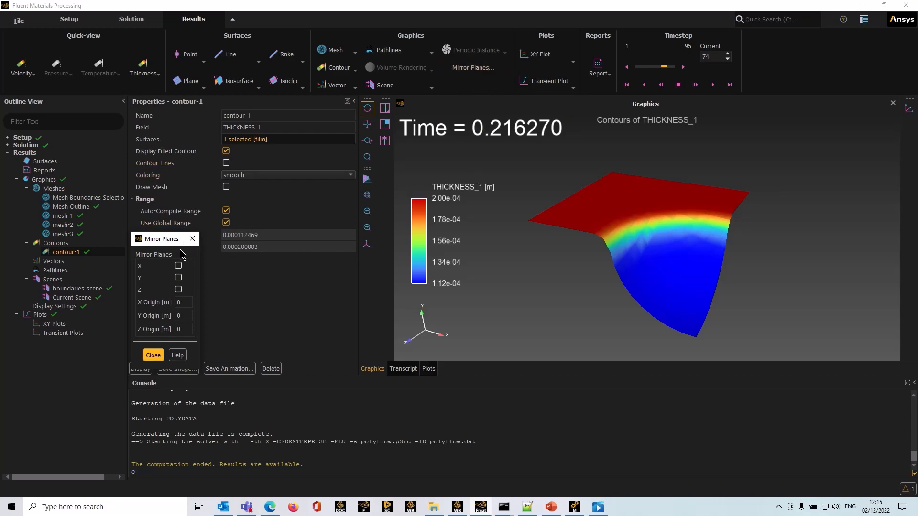
click(179, 266)
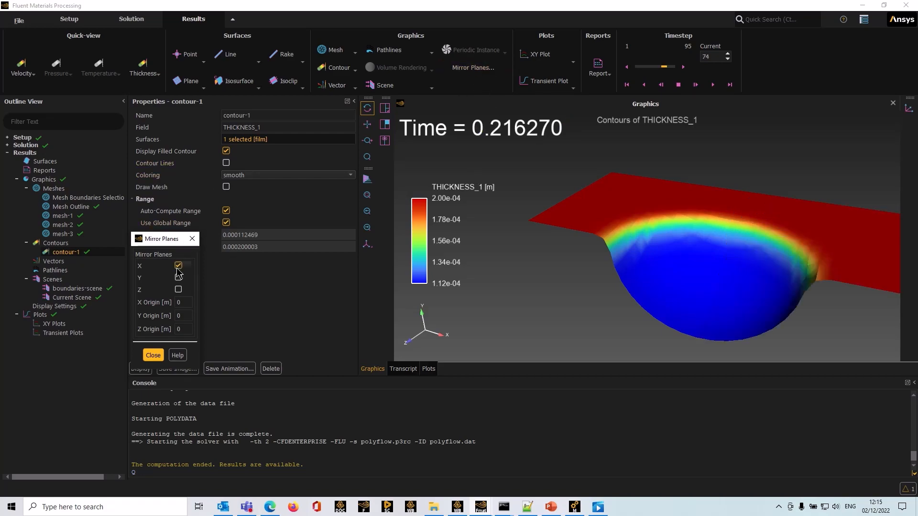
click(180, 290)
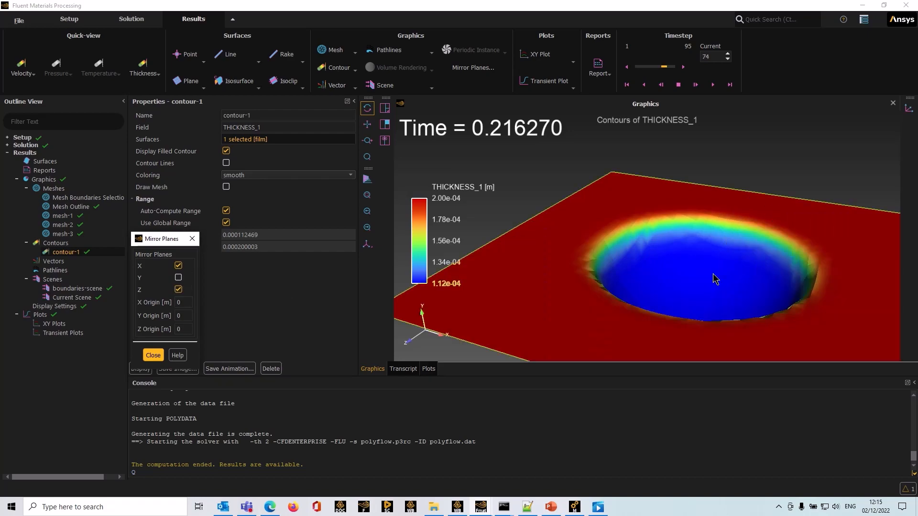
scroll(716, 280, down, 3)
scroll(713, 273, down, 1)
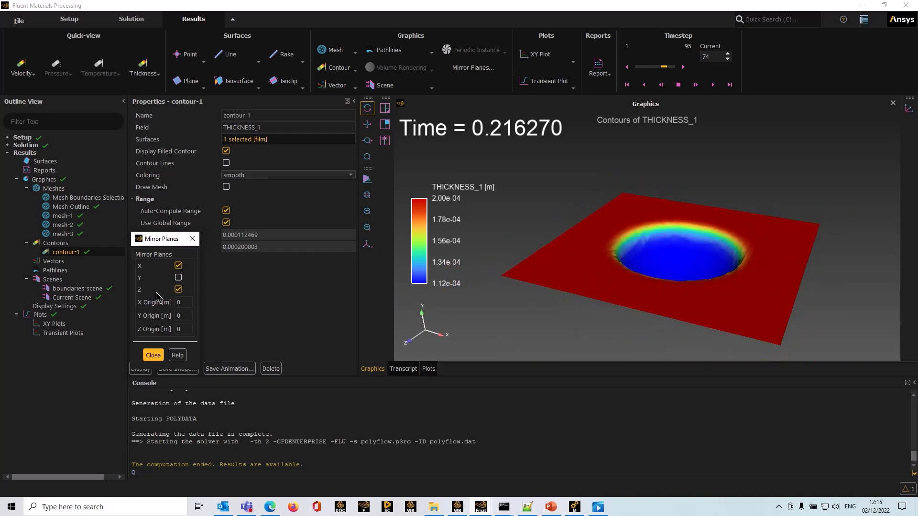
click(157, 356)
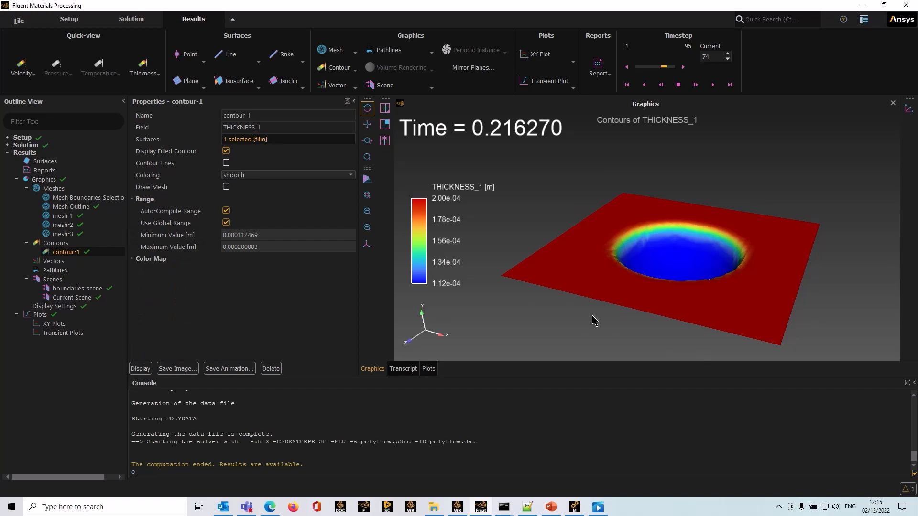
click(713, 84)
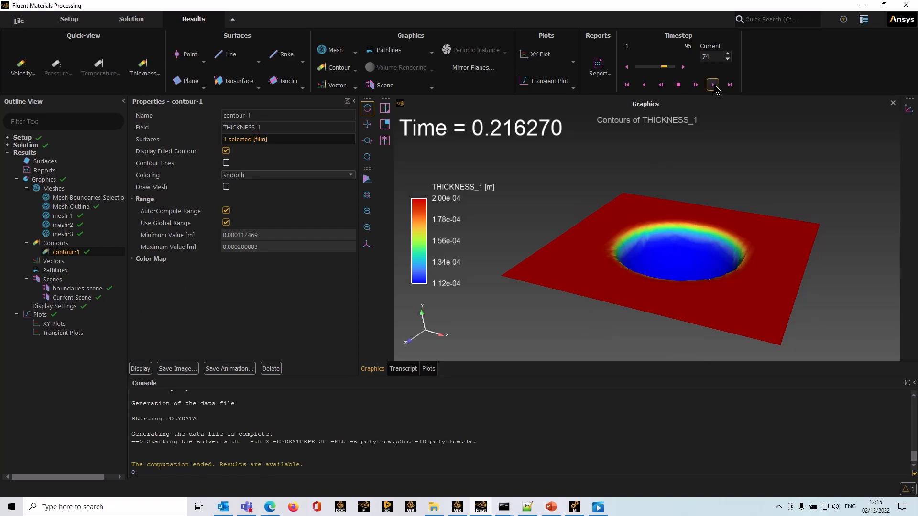
click(678, 86)
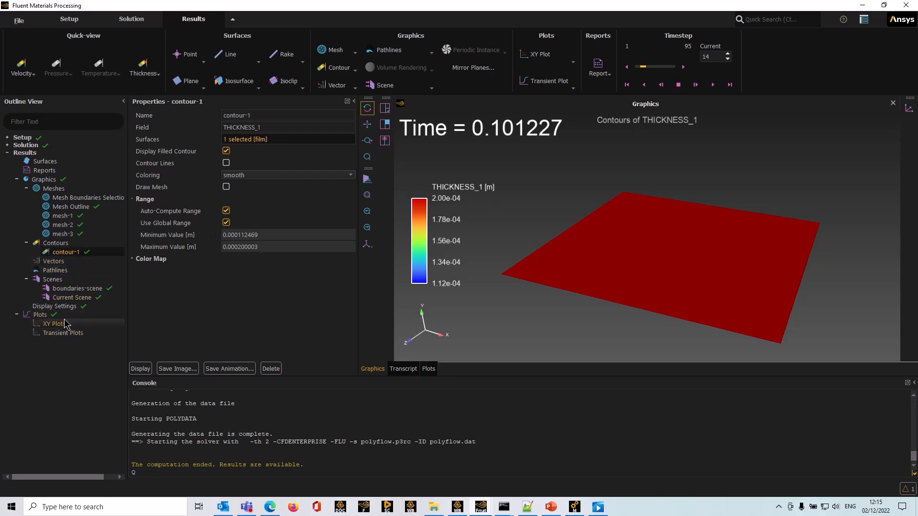
Step: Create a new surface report and set its quantity to Vertex Minimum
click(606, 79)
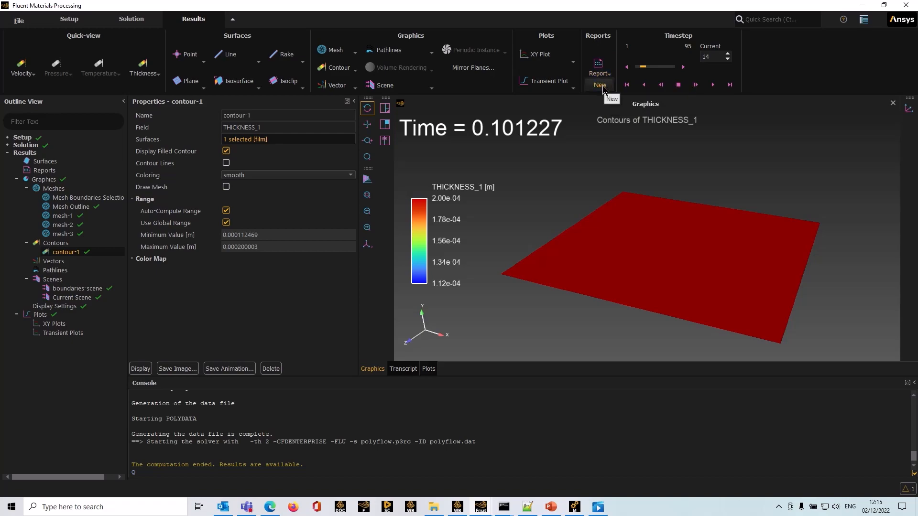
click(603, 86)
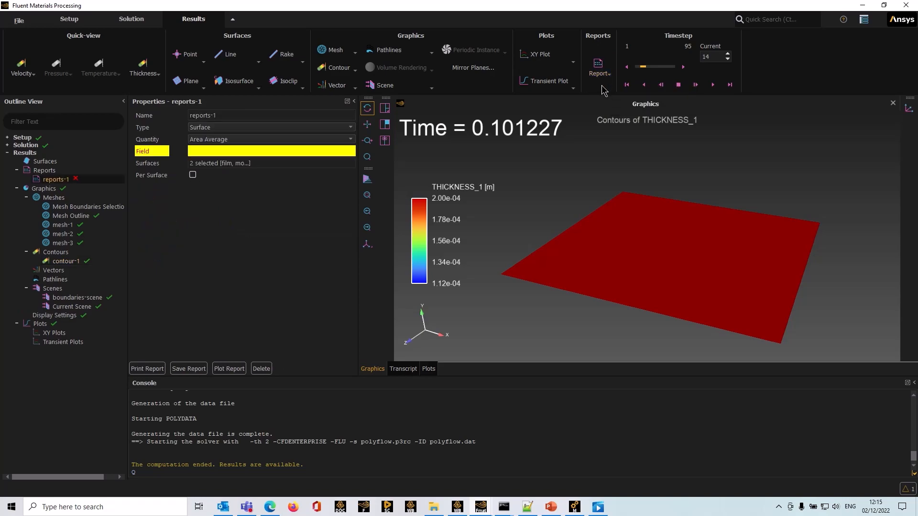
click(222, 128)
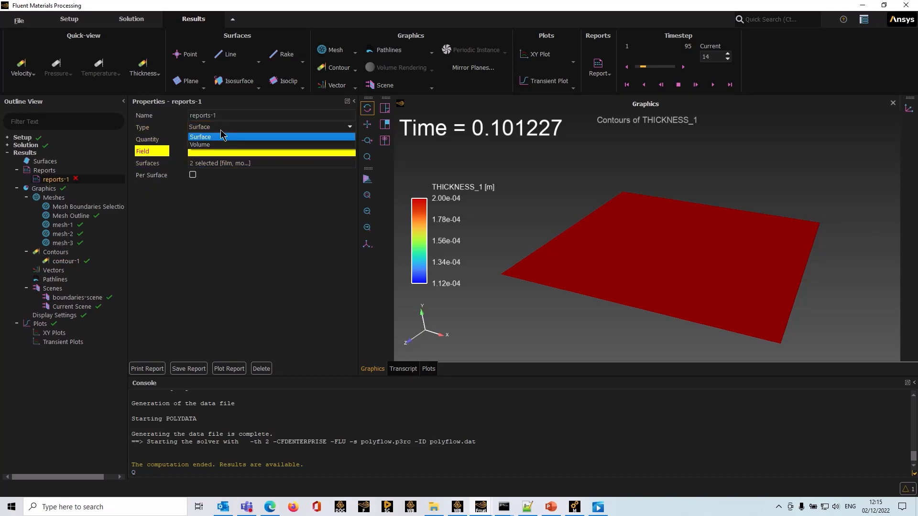
click(206, 189)
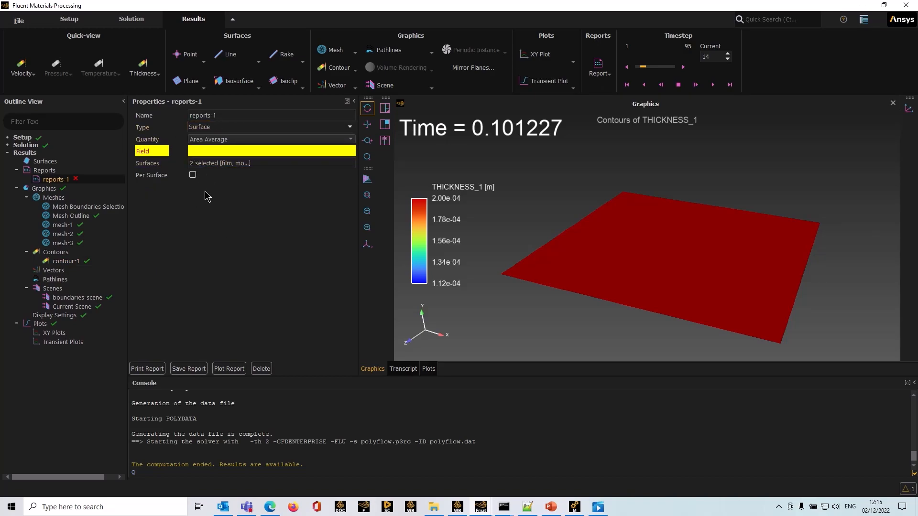
click(226, 140)
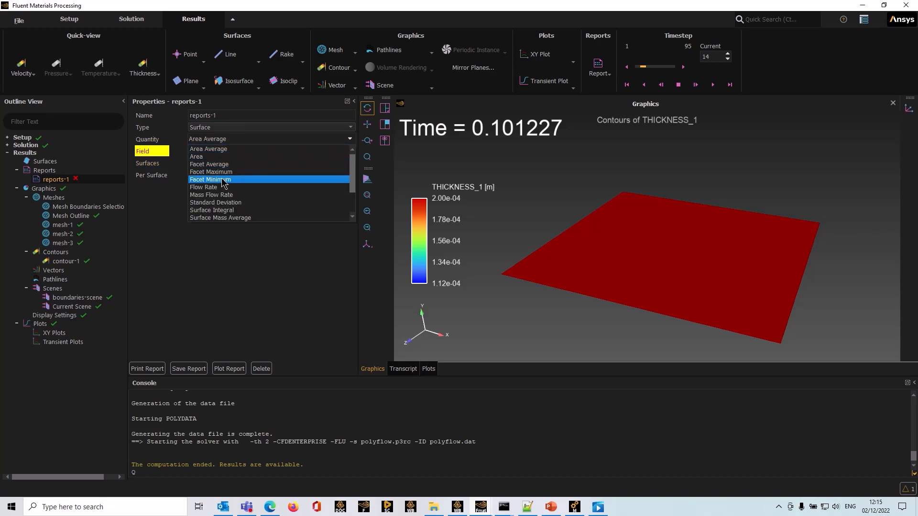
scroll(248, 196, down, 2)
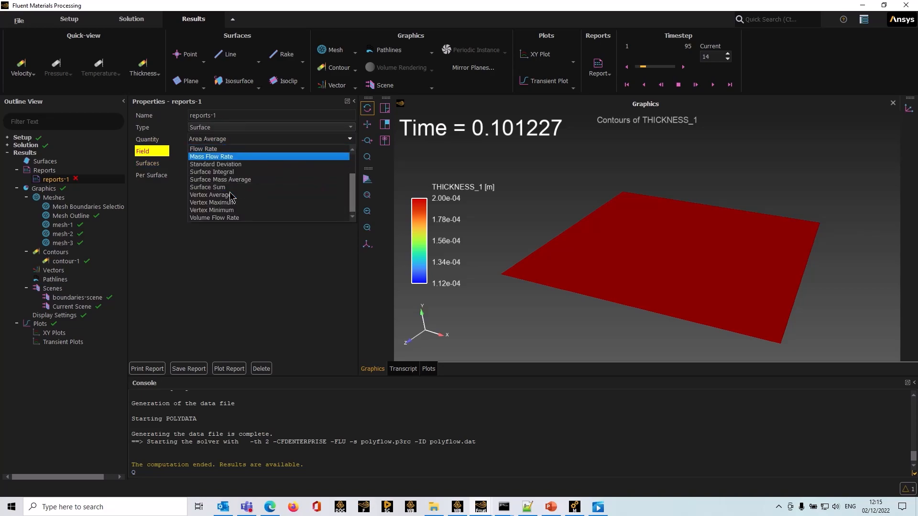
click(227, 212)
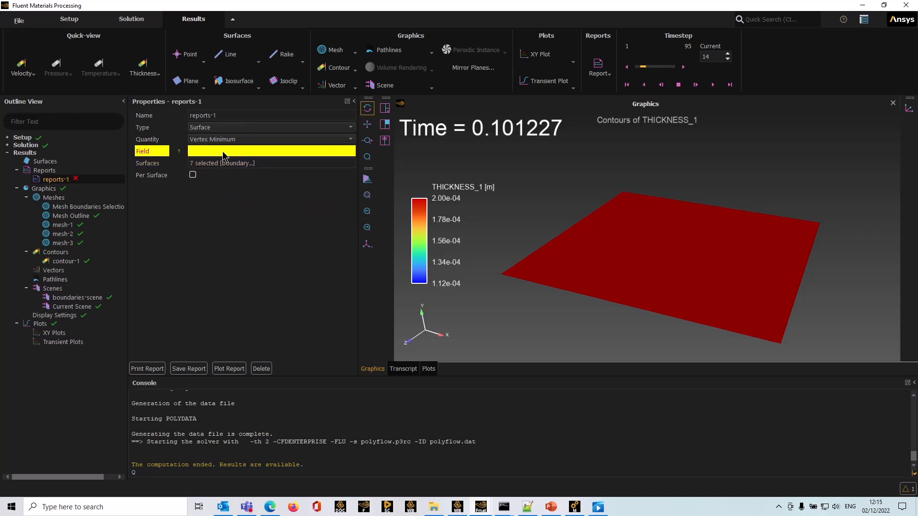
Step: Set the report's field to THICKNESS_1 and restrict its surfaces to film only
click(231, 153)
scroll(328, 232, down, 1)
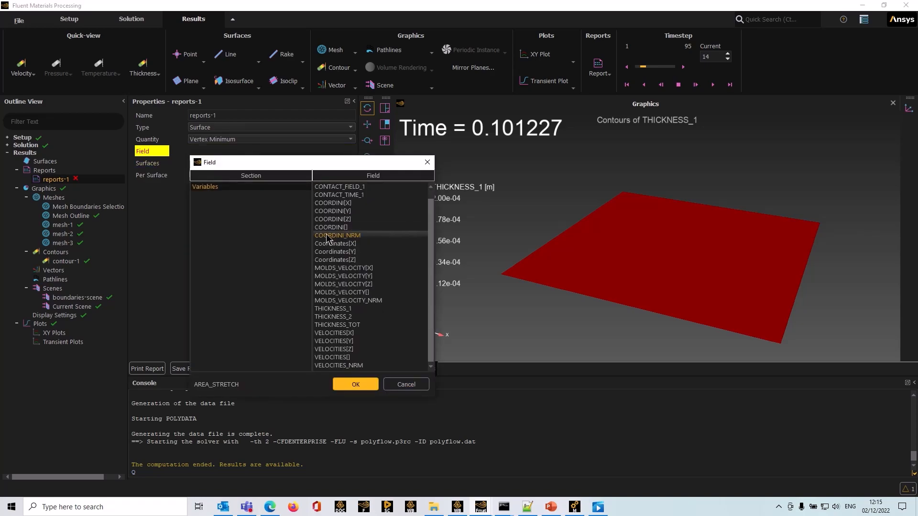
click(335, 309)
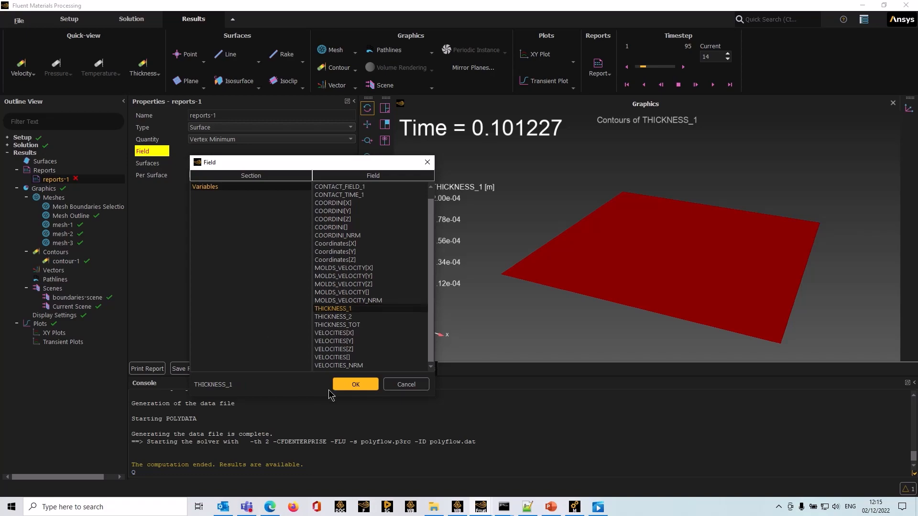
click(355, 385)
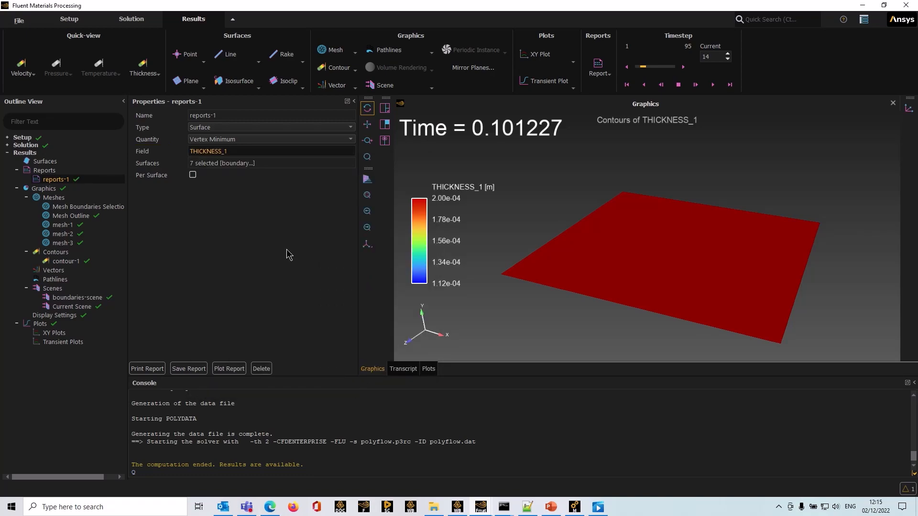
click(248, 163)
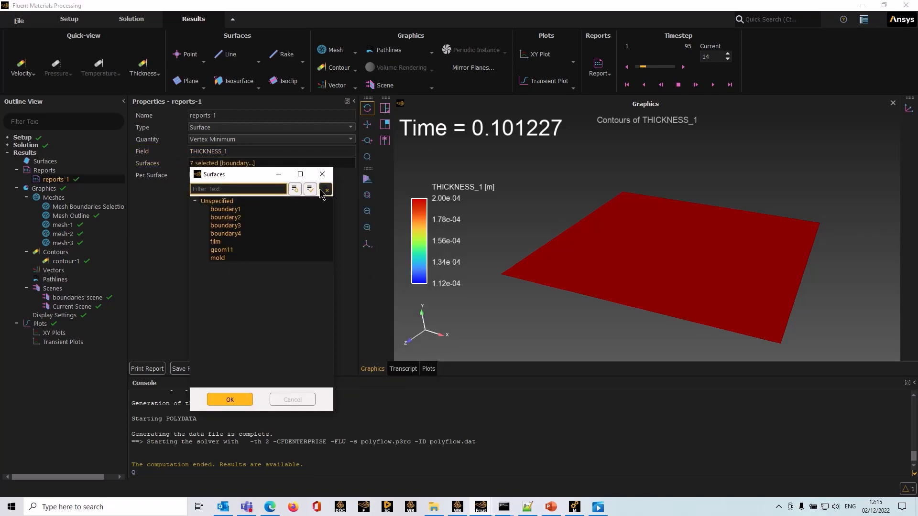
click(325, 190)
click(215, 241)
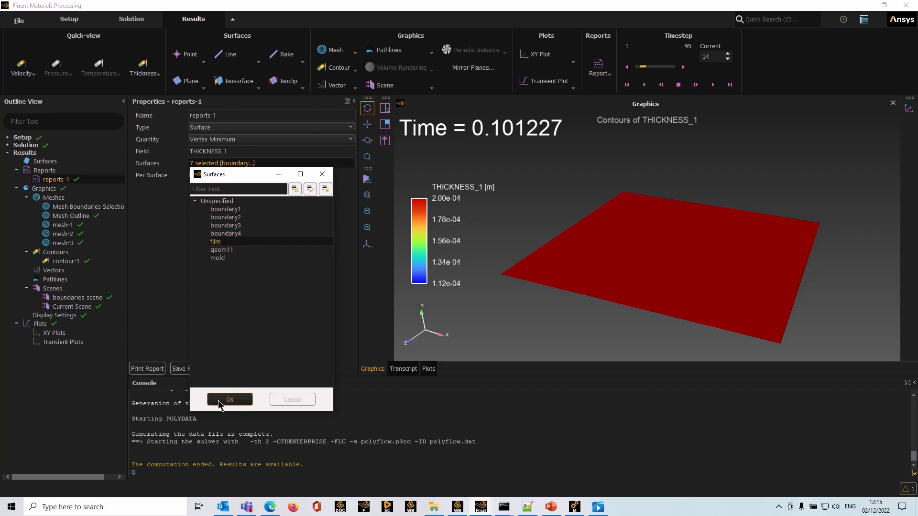
click(219, 401)
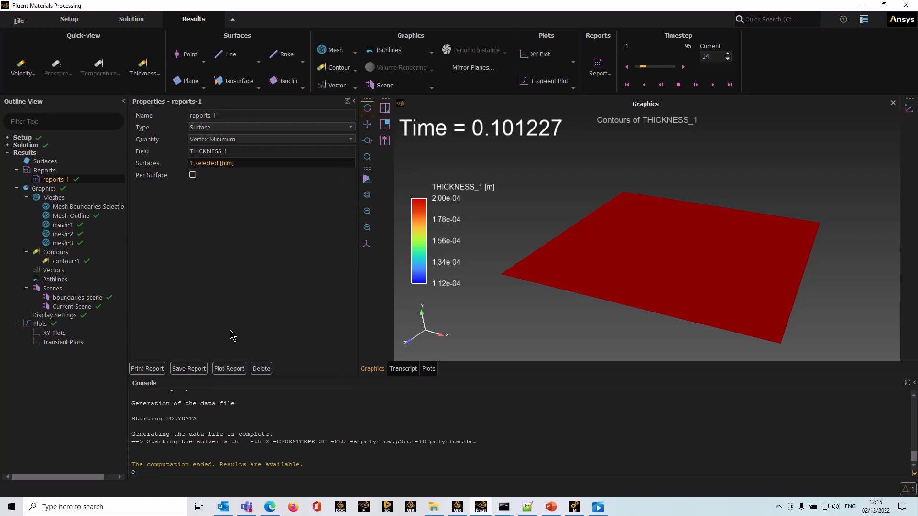
Step: Plot the minimum THICKNESS_1 report against time for all timesteps, return to the contour view and close the plot settings
click(230, 371)
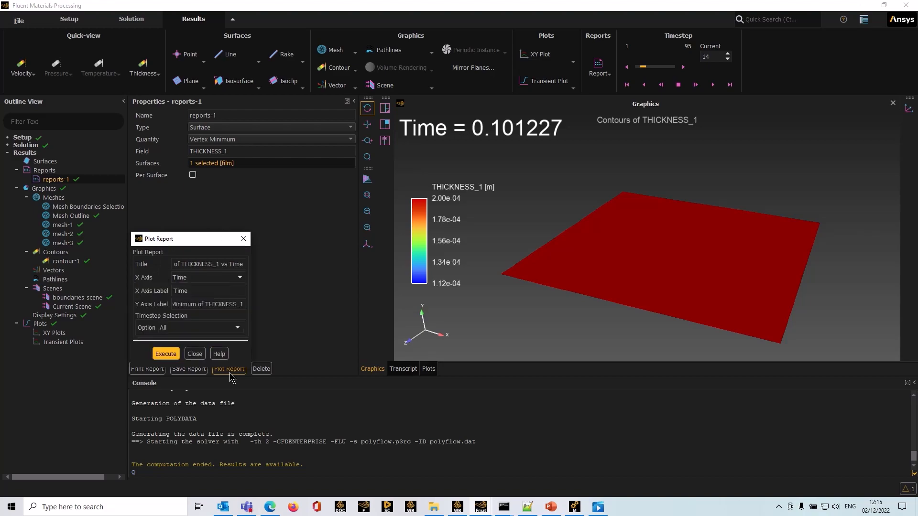
click(166, 355)
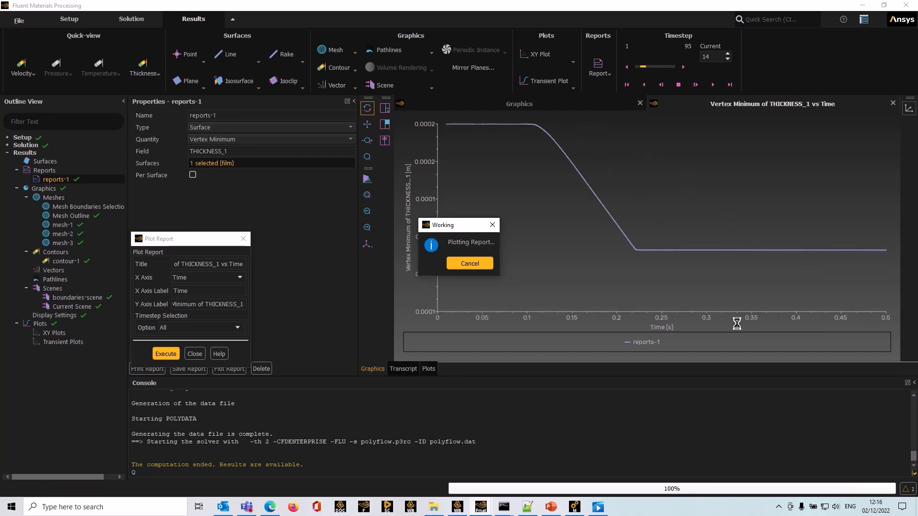
click(576, 109)
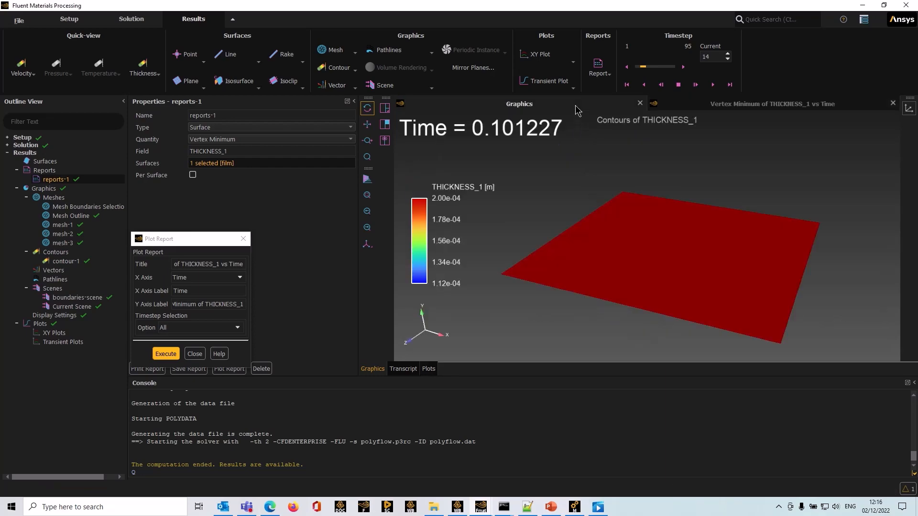
click(199, 354)
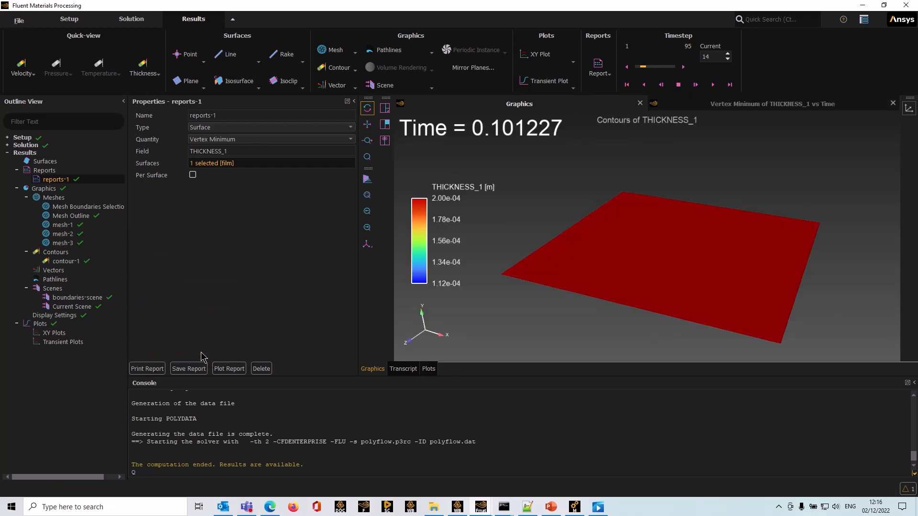